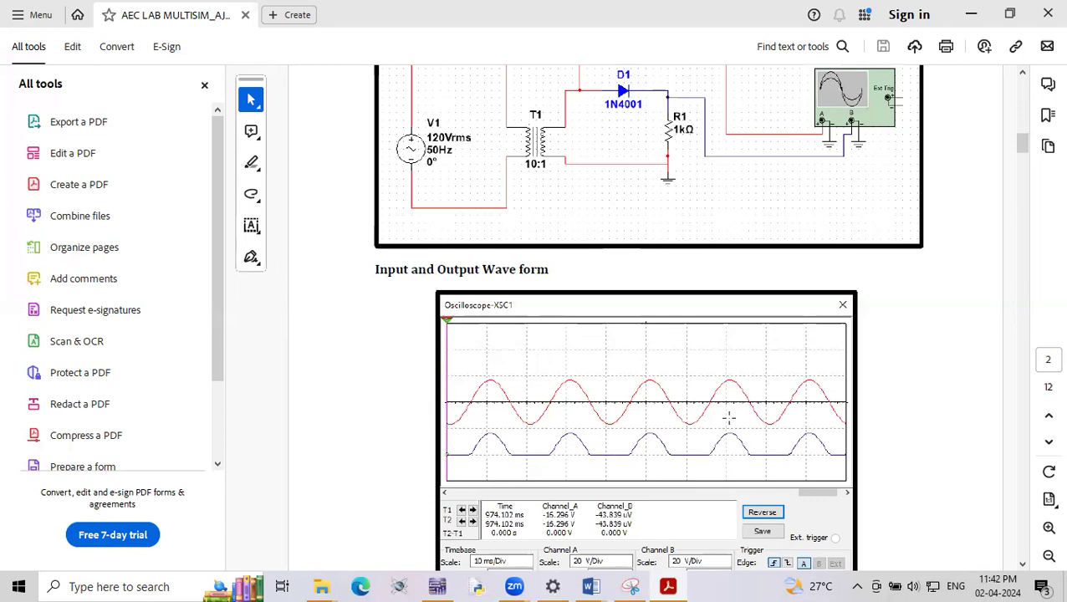
# - Examine the input and output waveforms of the half wave rectifier without capacitor filter in the lab PDF
pyautogui.click(1022, 564)
pyautogui.click(1022, 564)
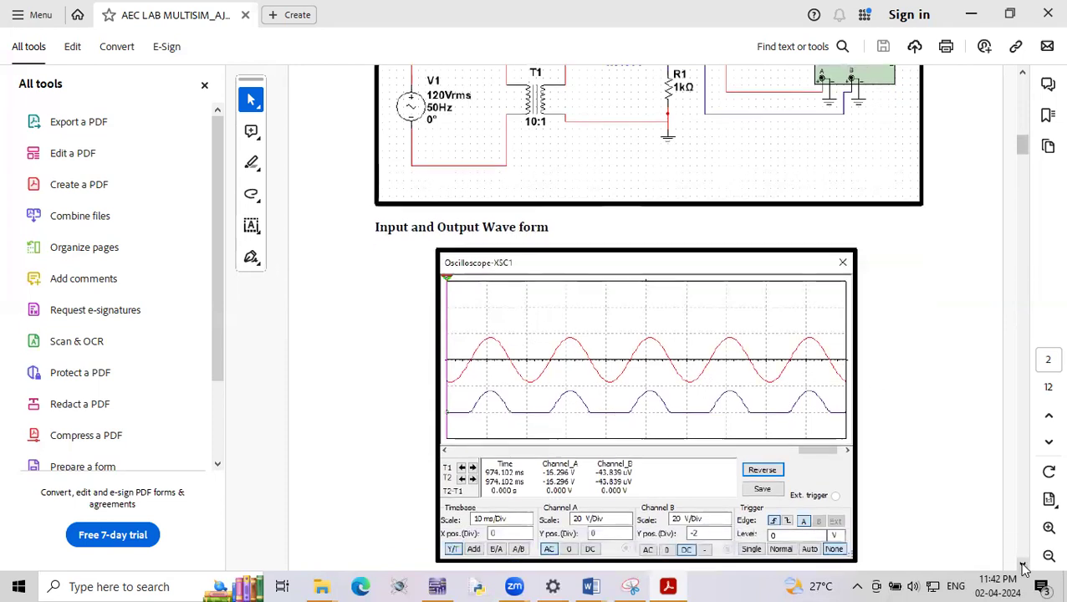
pyautogui.click(1022, 564)
pyautogui.click(1022, 563)
pyautogui.click(1022, 563)
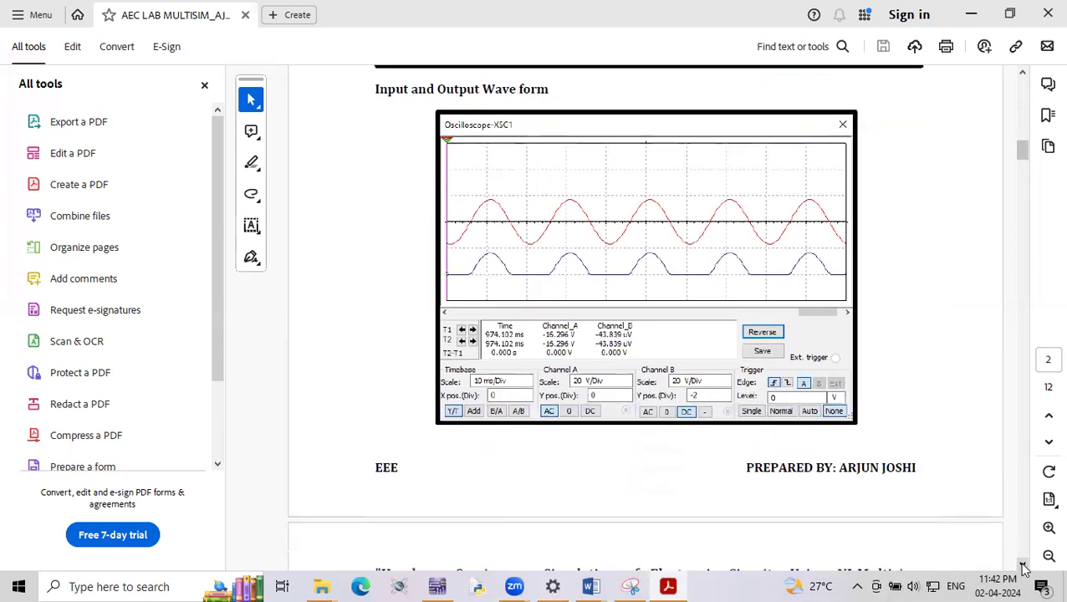
pyautogui.click(1022, 564)
pyautogui.click(1022, 564)
pyautogui.click(1022, 563)
pyautogui.click(1022, 564)
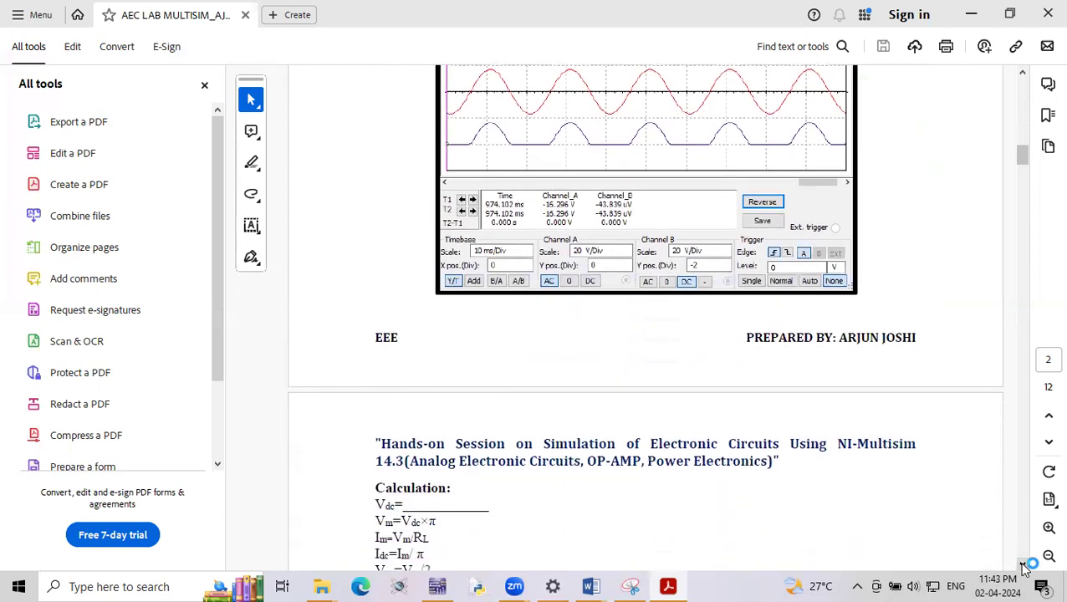
# - Read the calculation formulas for ripple factor, efficiency and regulation on page 3 of the lab PDF
pyautogui.click(1022, 564)
pyautogui.click(1022, 564)
pyautogui.click(1022, 563)
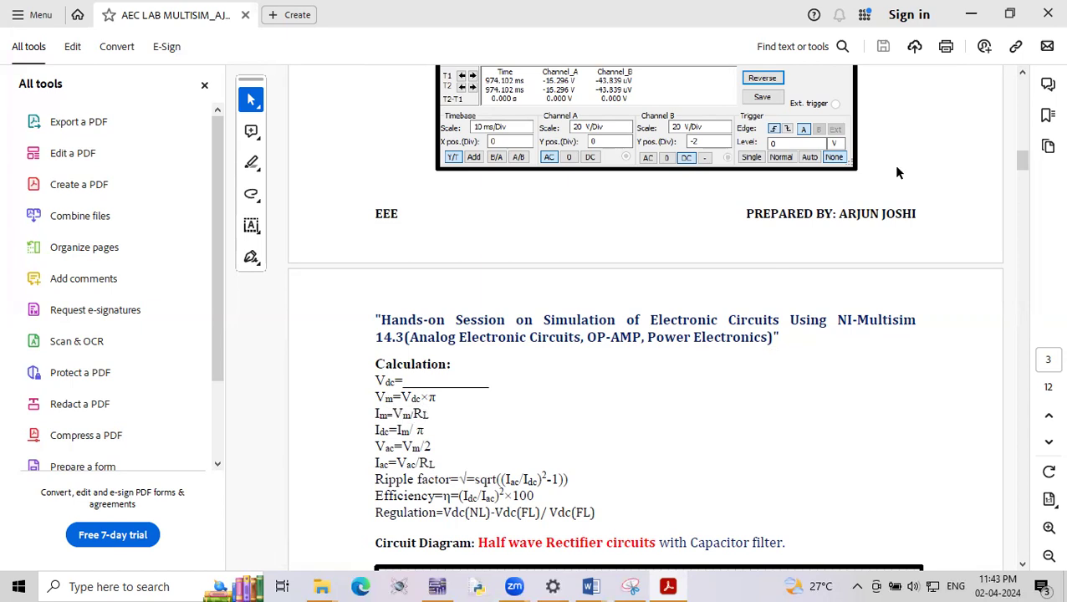
pyautogui.moveTo(1026, 75); pyautogui.dragTo(1025, 76)
pyautogui.scroll(-5, 533, 309)
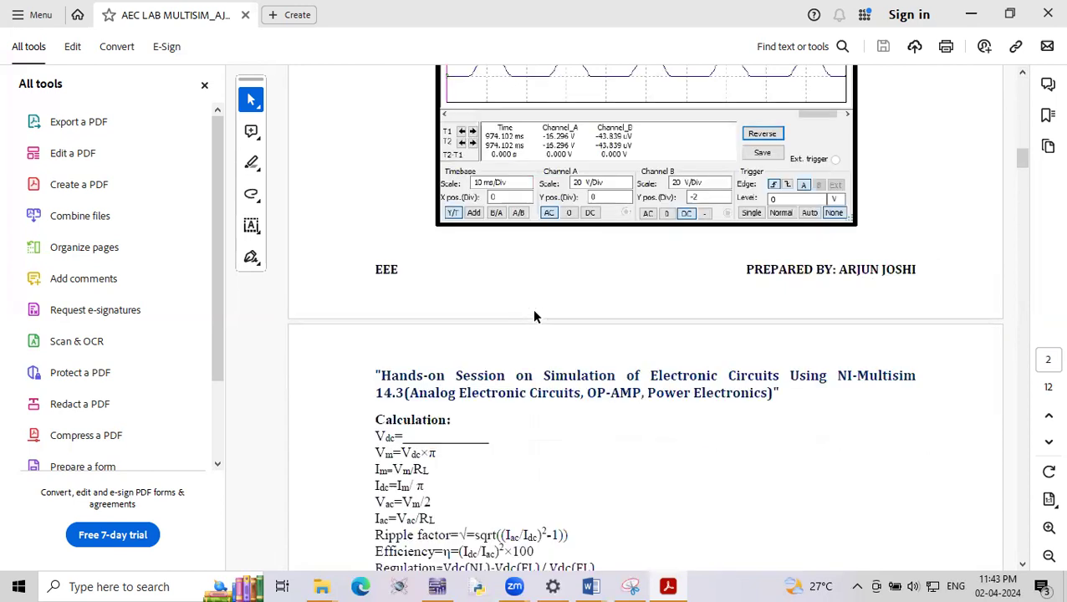
pyautogui.click(1022, 564)
pyautogui.click(1022, 566)
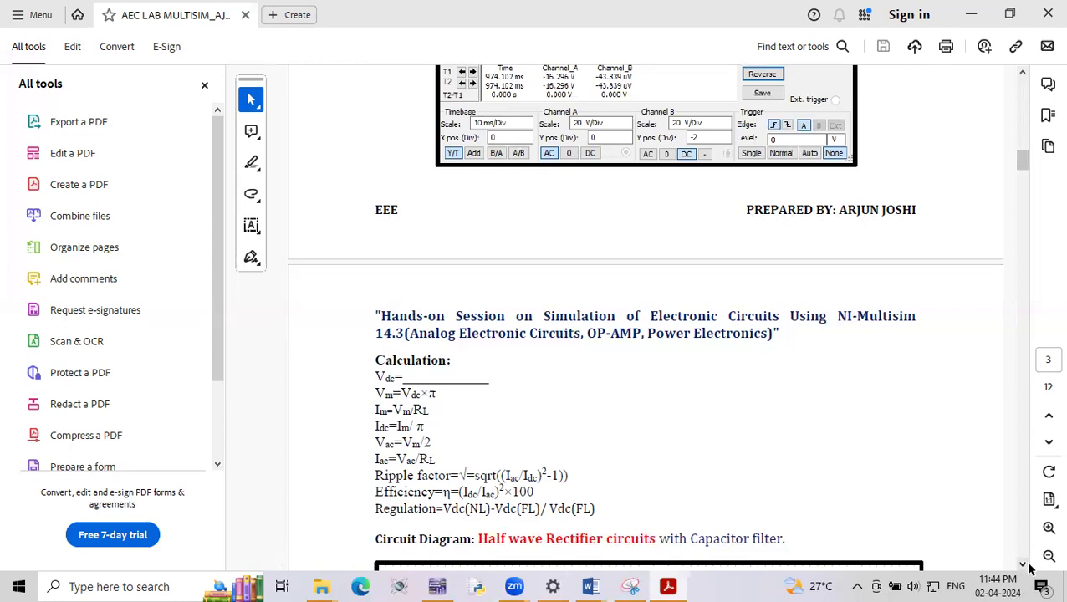
pyautogui.scroll(-3, 1027, 566)
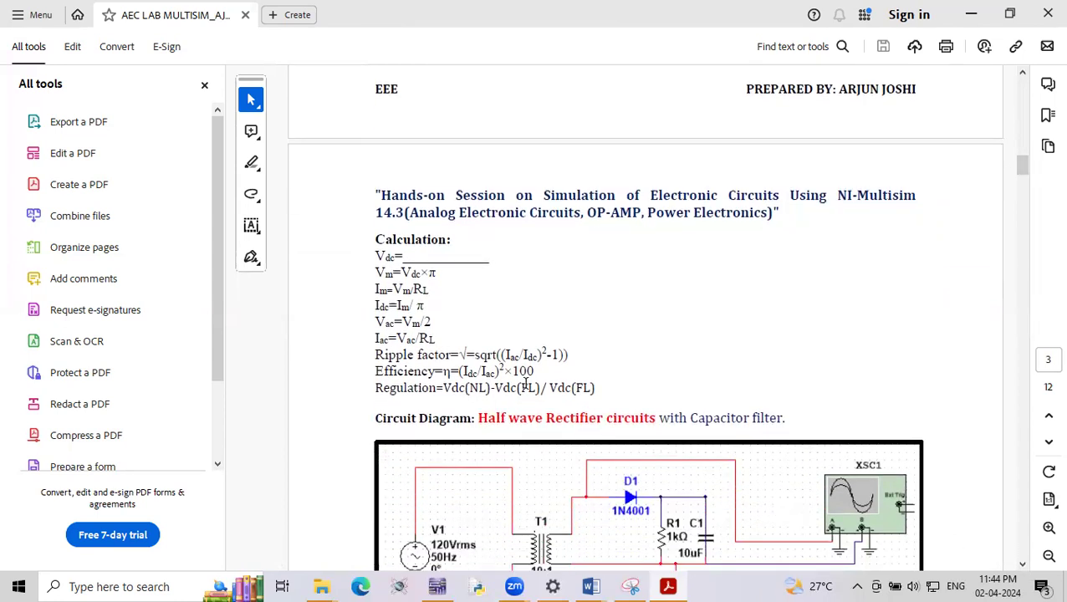
pyautogui.scroll(-10, 525, 383)
# - Review the apparatus list and the half wave rectifier circuit diagram without capacitor filter on page 2
pyautogui.scroll(11, 533, 380)
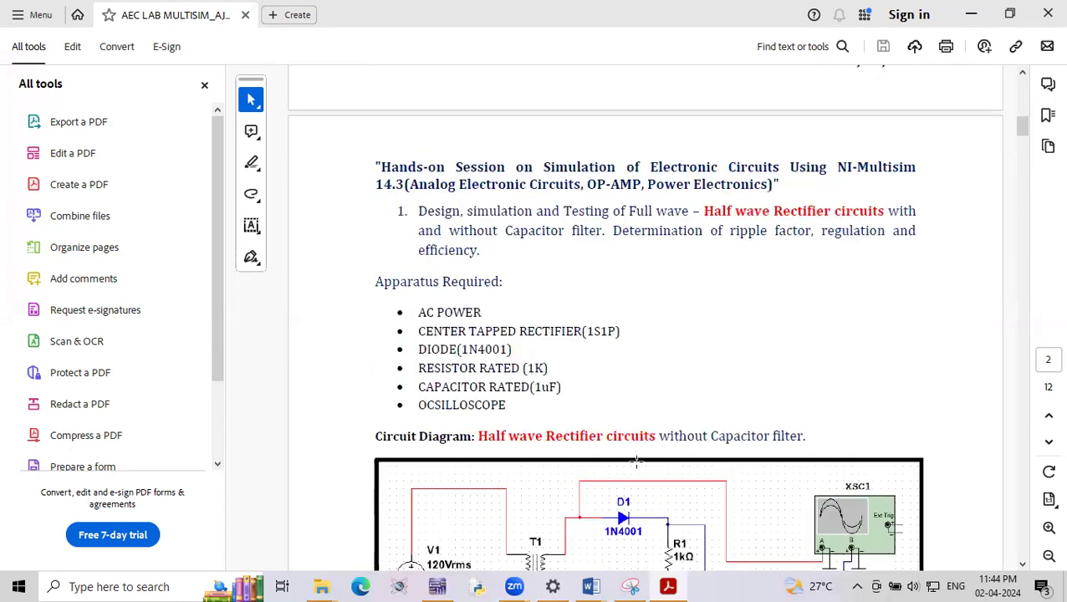
pyautogui.click(1022, 564)
pyautogui.click(1022, 564)
pyautogui.scroll(-2, 1029, 568)
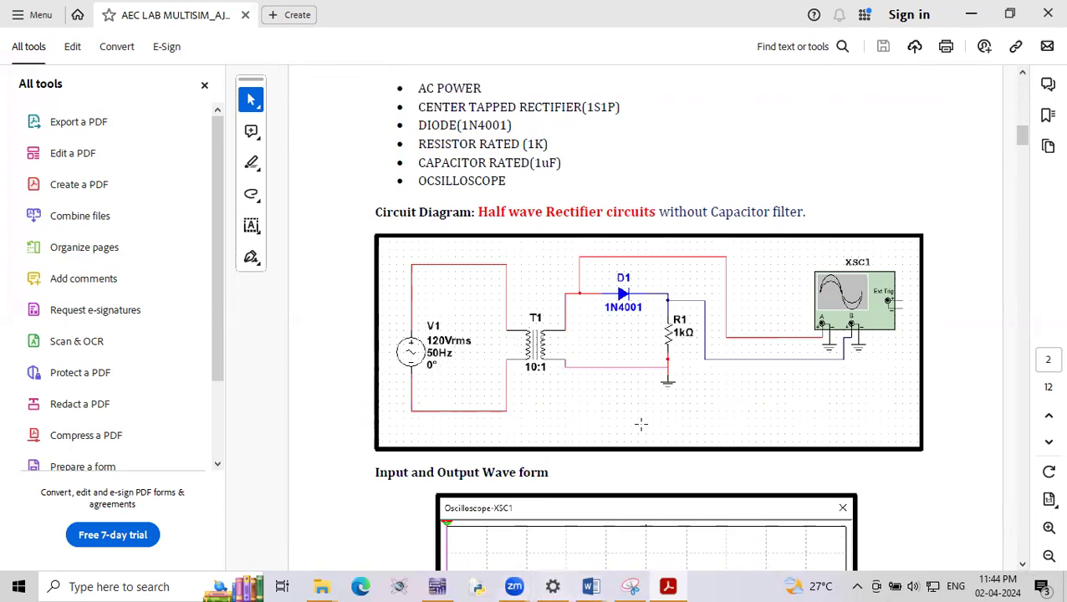
# - Minimize the open windows and switch to the Design1 schematic in Multisim
pyautogui.click(971, 15)
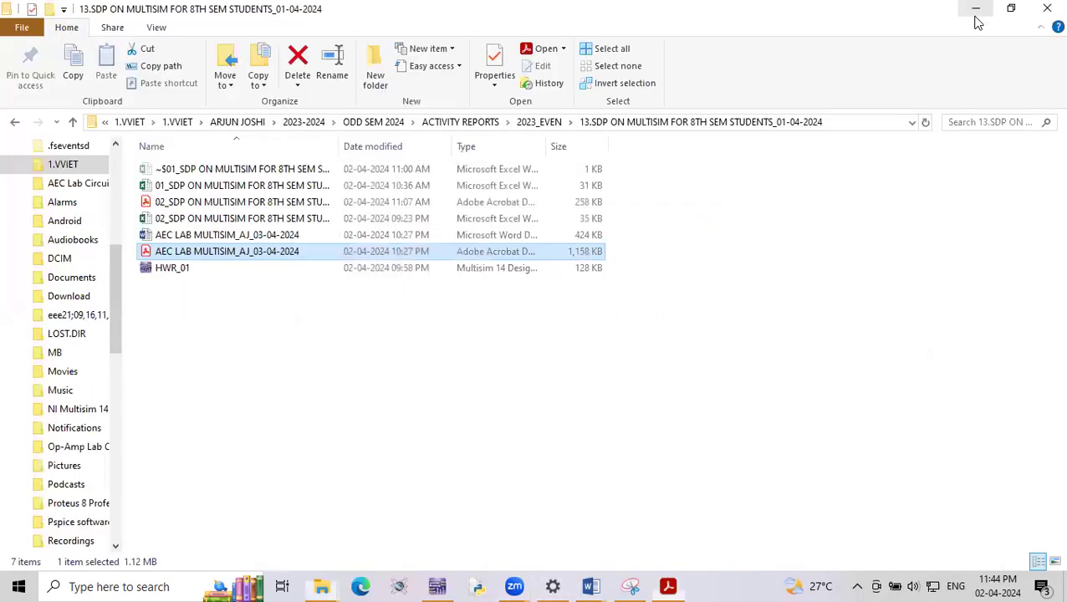
pyautogui.click(973, 15)
pyautogui.click(973, 9)
pyautogui.click(973, 10)
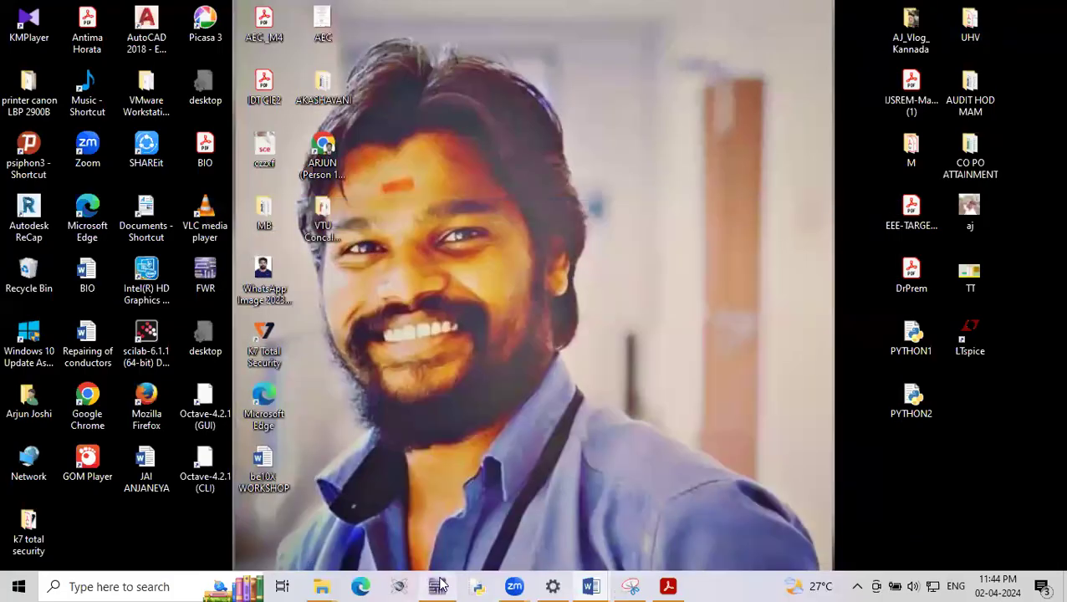
pyautogui.moveTo(439, 583)
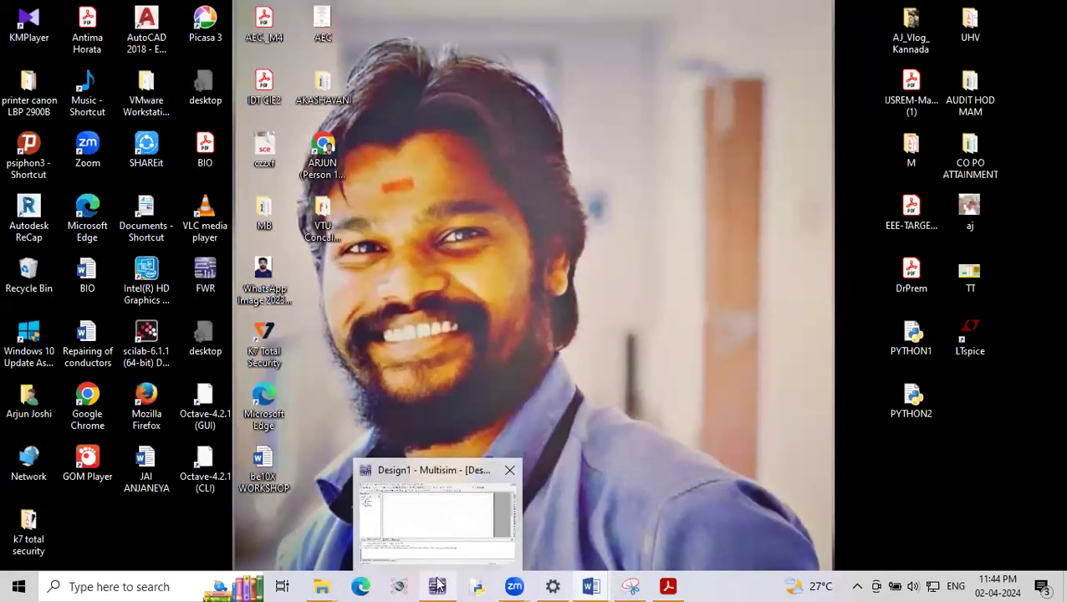
pyautogui.click(446, 531)
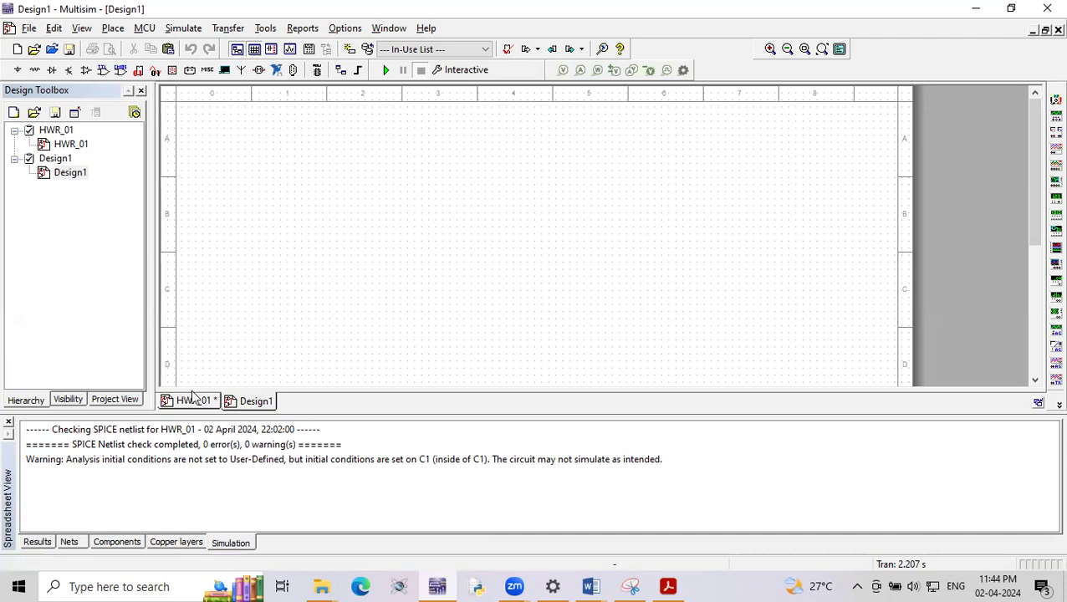
# - Save the empty Design1 schematic as HWR_02 in the same folder as HWR_01
pyautogui.click(29, 28)
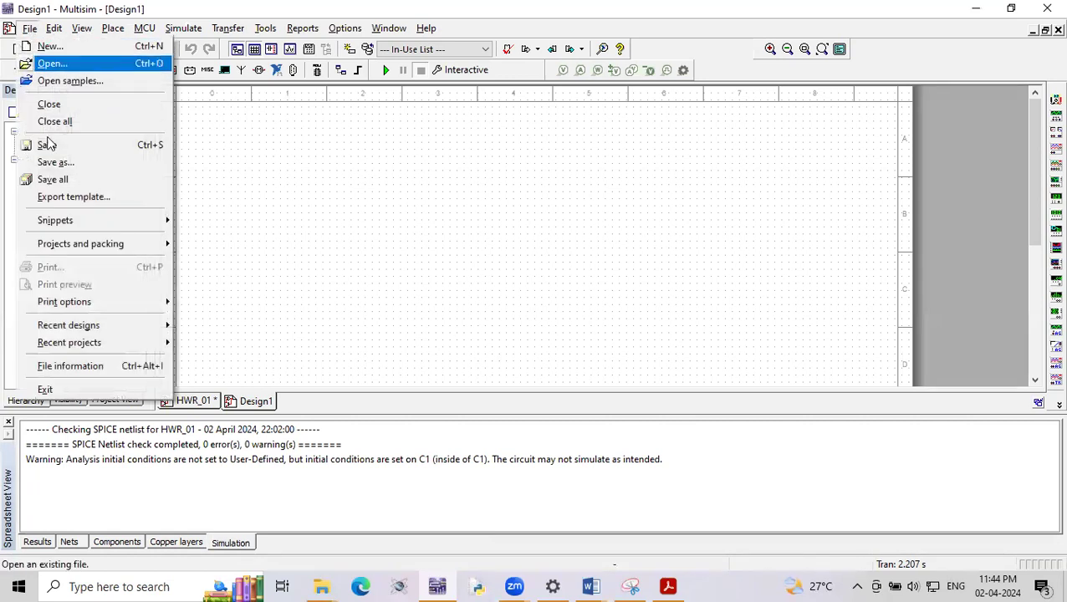
pyautogui.click(52, 167)
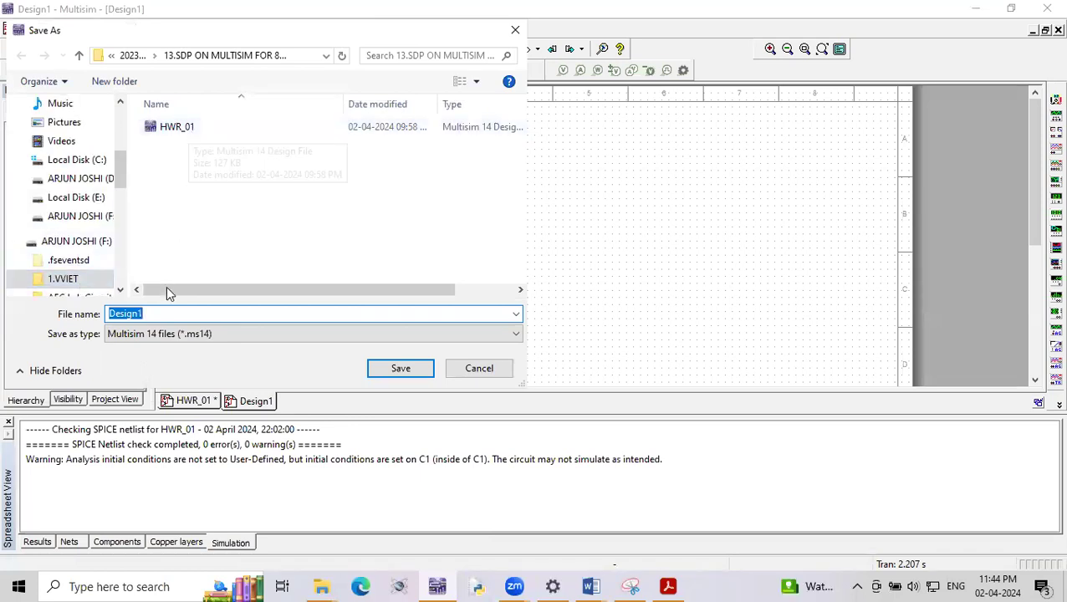
pyautogui.click(178, 127)
pyautogui.click(159, 313)
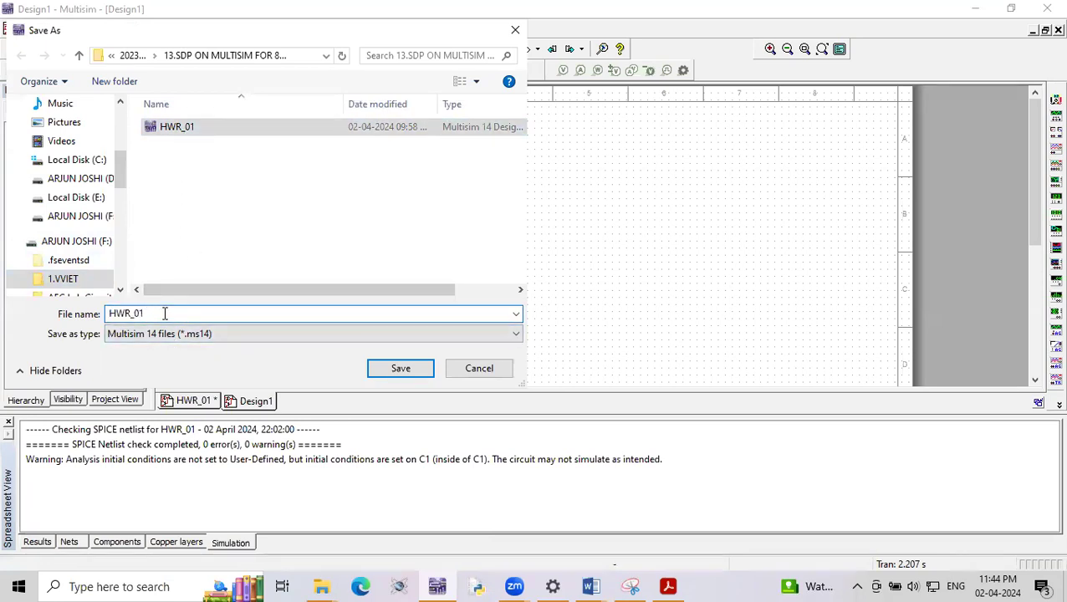
pyautogui.press('BackSpace')
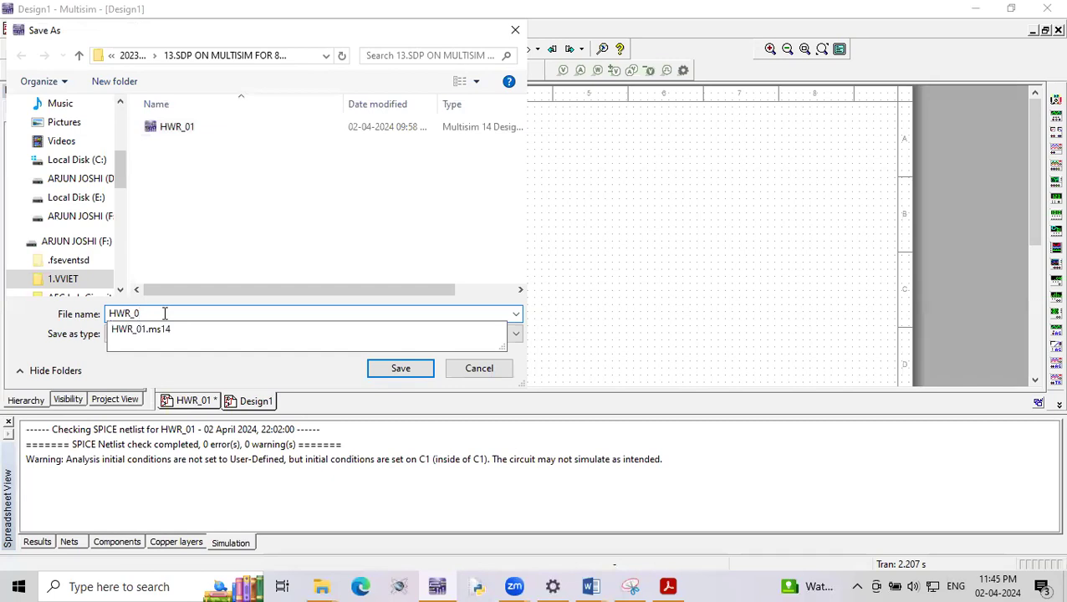
pyautogui.write('2')
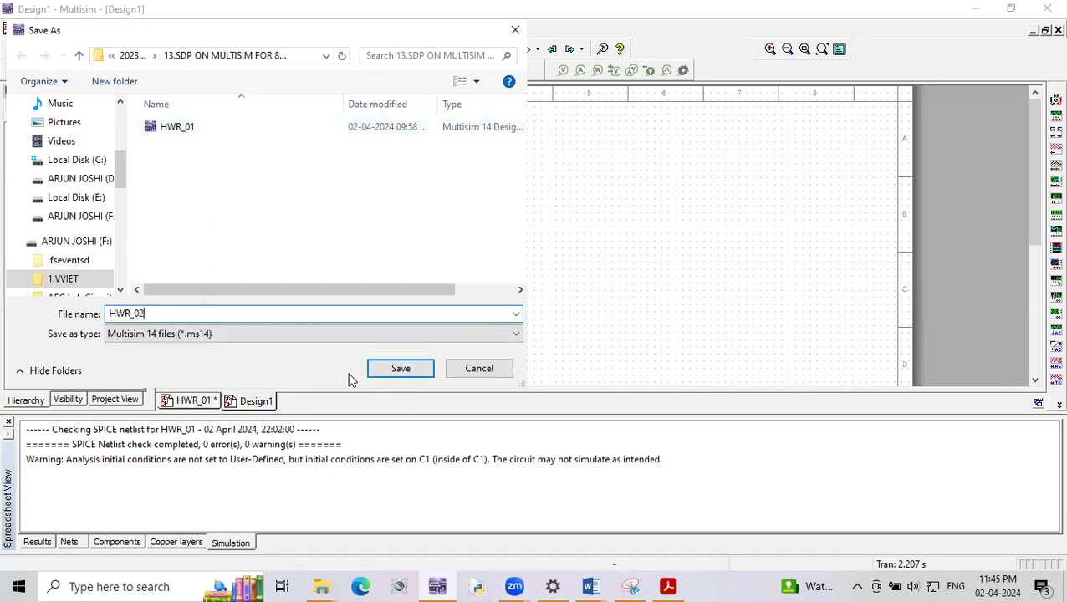
pyautogui.click(378, 373)
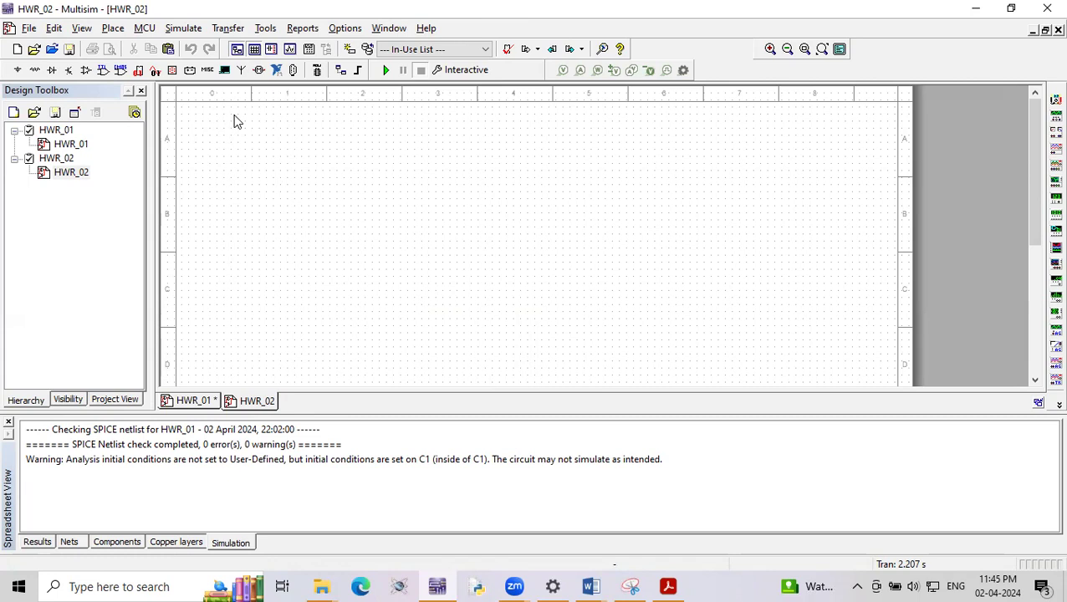
pyautogui.click(116, 31)
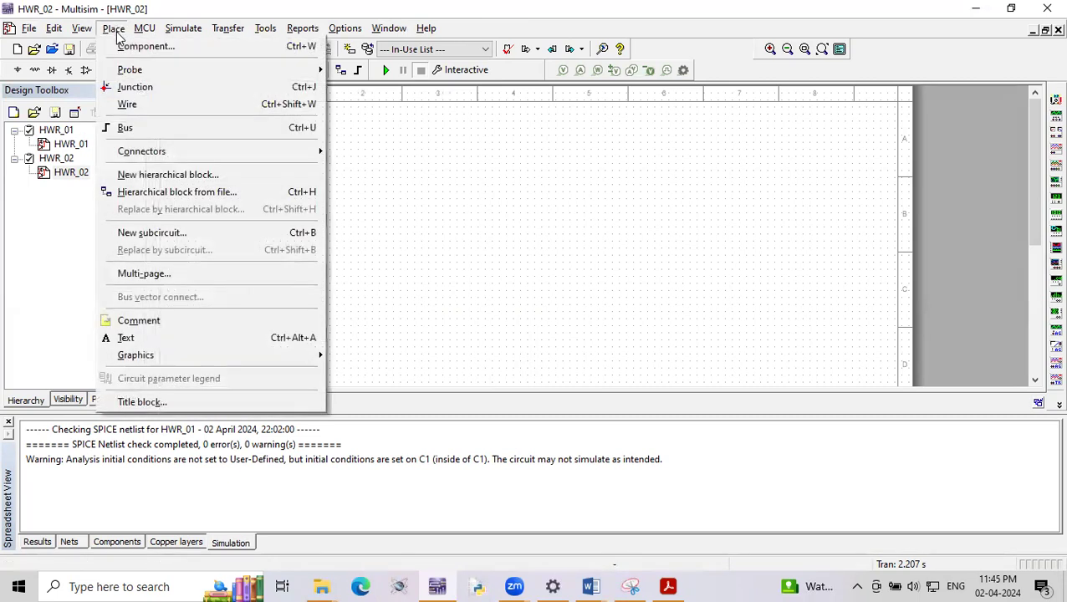
pyautogui.click(134, 46)
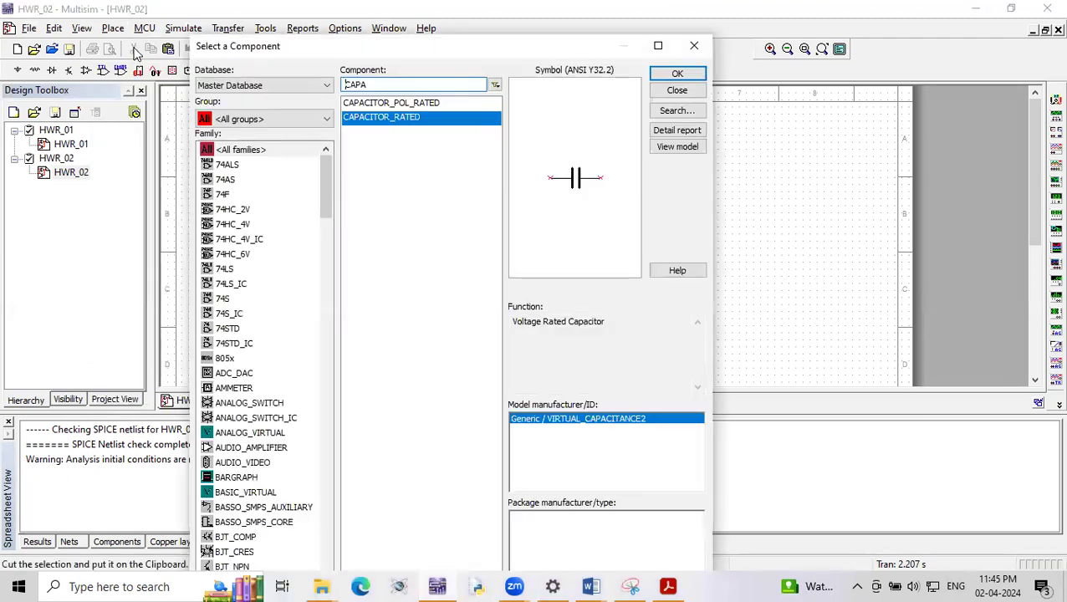
pyautogui.click(692, 48)
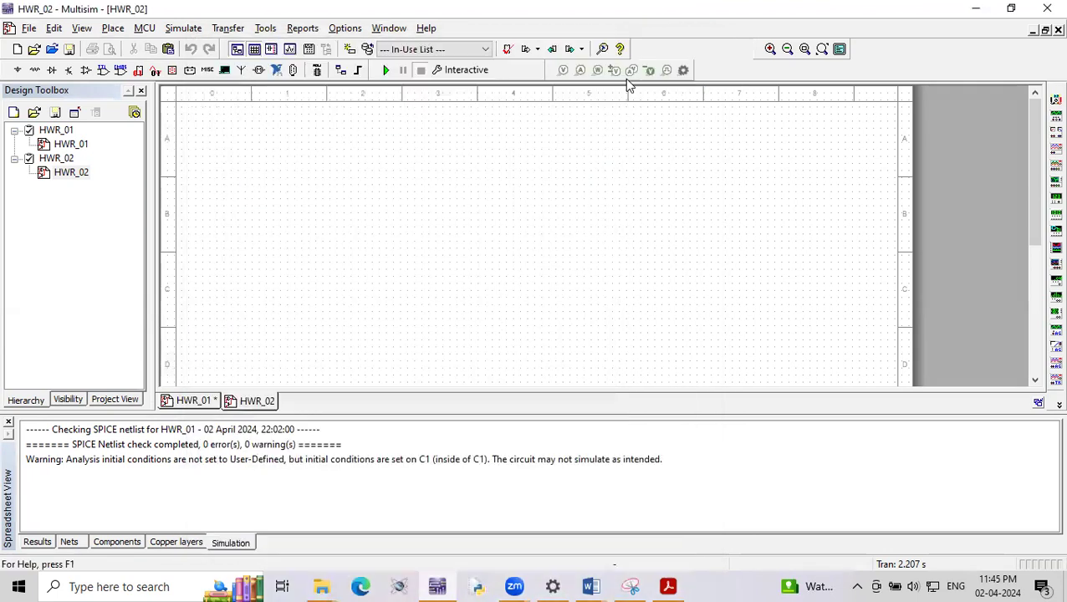
# - Open the component browser from the schematic, keep Master Database and all groups selected, and clear the CAPA component filter
pyautogui.rightClick(492, 123)
pyautogui.click(524, 130)
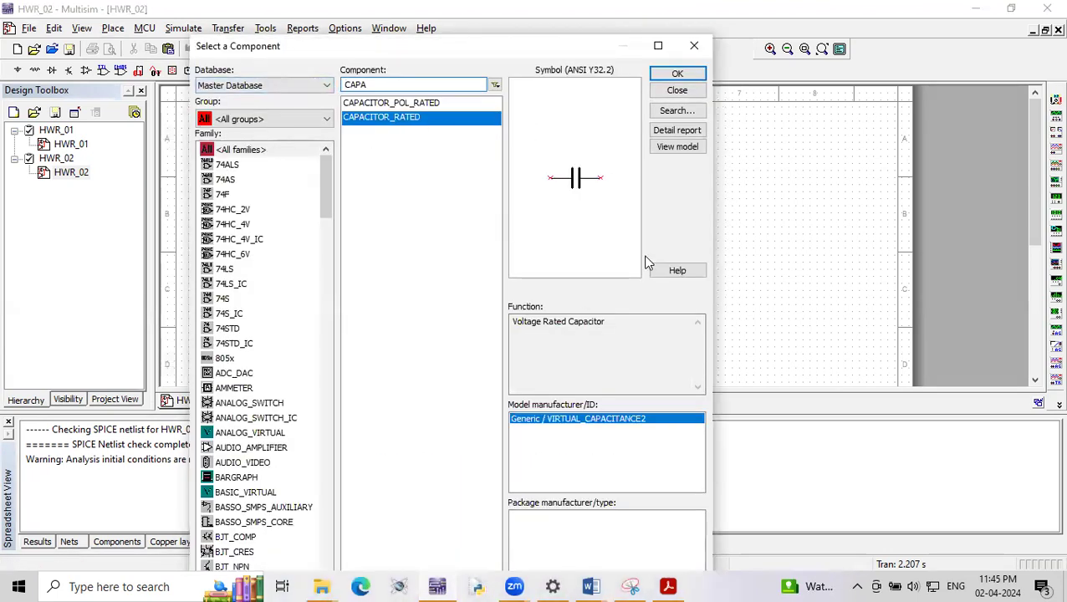
pyautogui.click(262, 87)
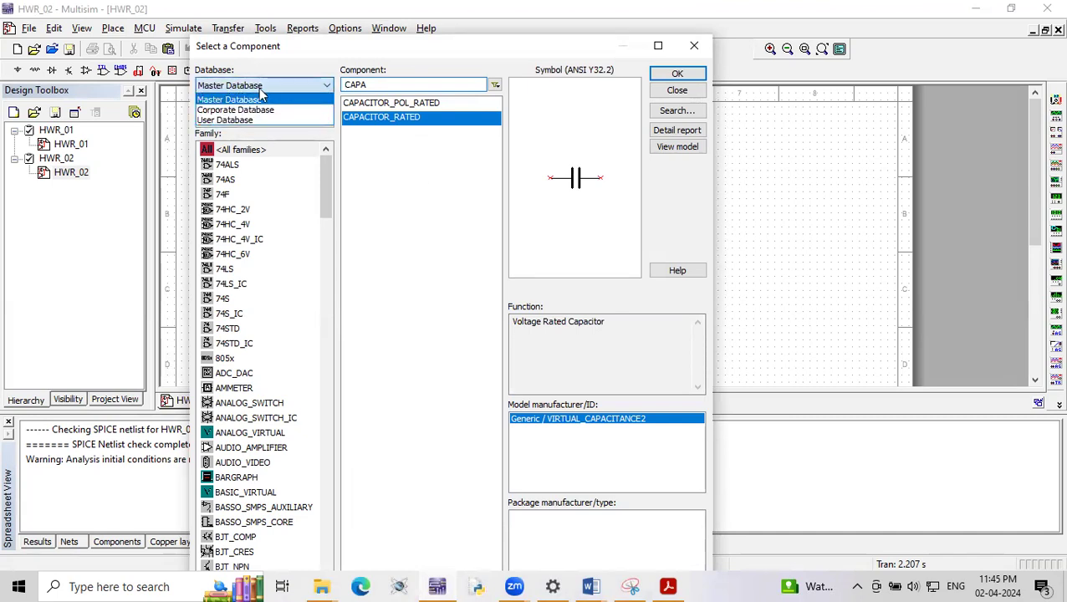
pyautogui.click(260, 101)
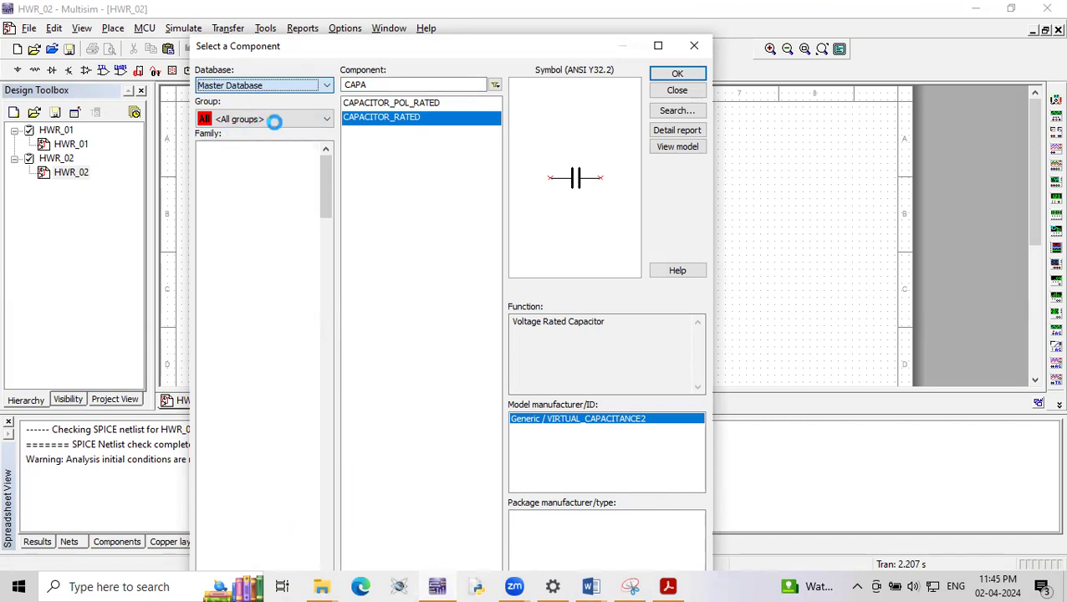
pyautogui.click(275, 122)
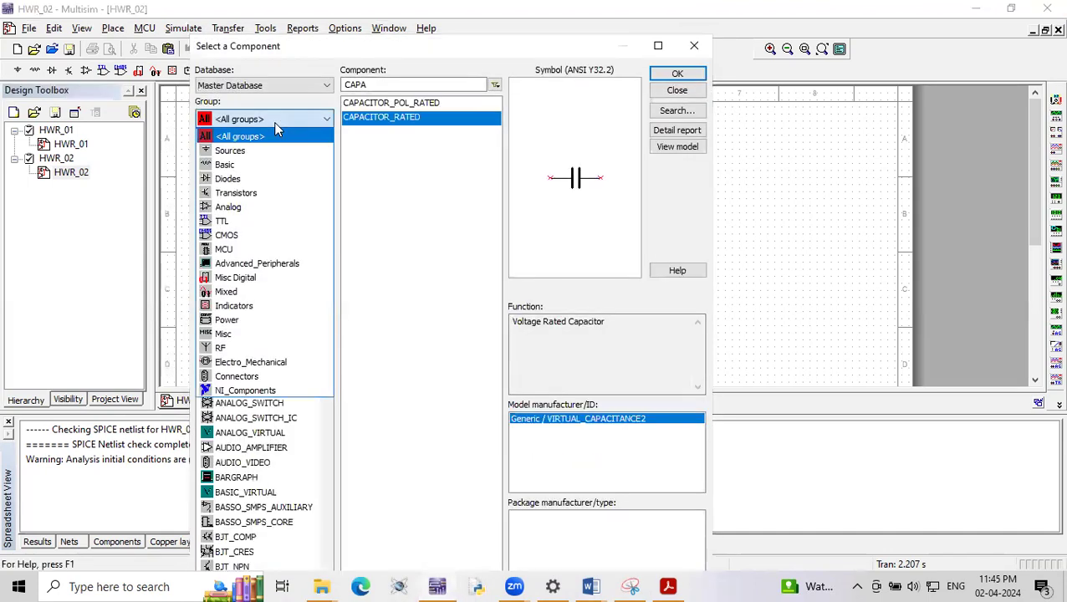
pyautogui.click(274, 123)
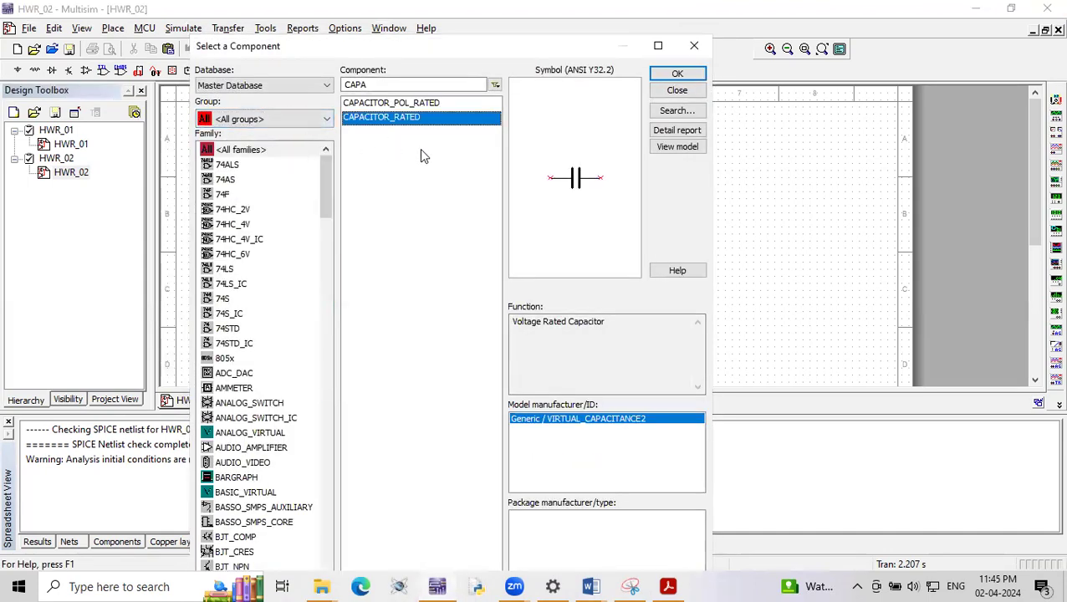
pyautogui.moveTo(368, 85); pyautogui.dragTo(312, 90)
pyautogui.press('BackSpace')
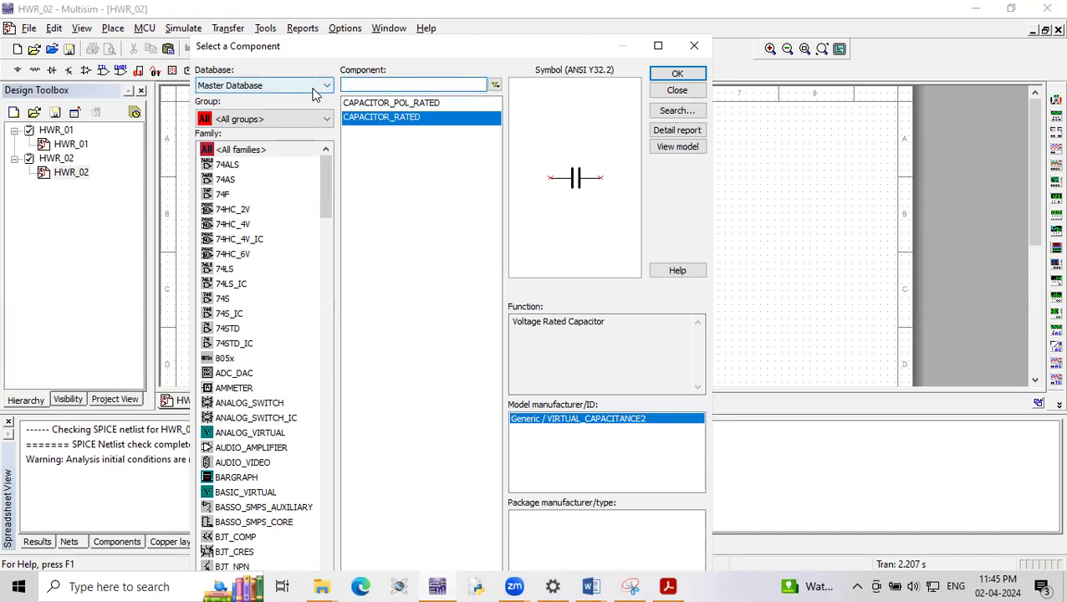
pyautogui.click(447, 218)
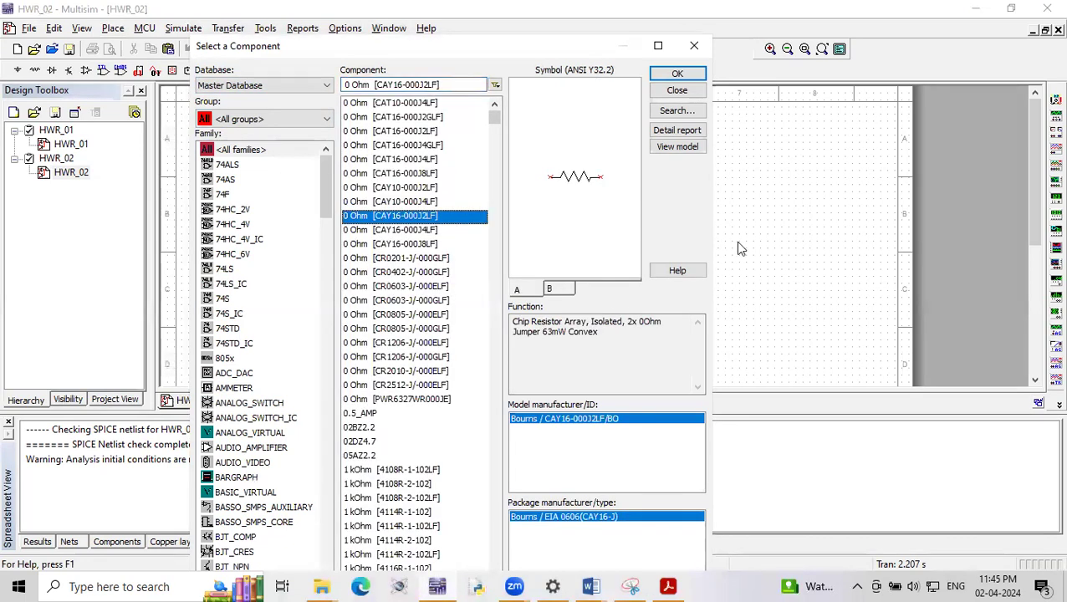
# - Browse the Sources, Basic and Diodes component groups, and return to all groups
pyautogui.click(261, 120)
pyautogui.click(237, 149)
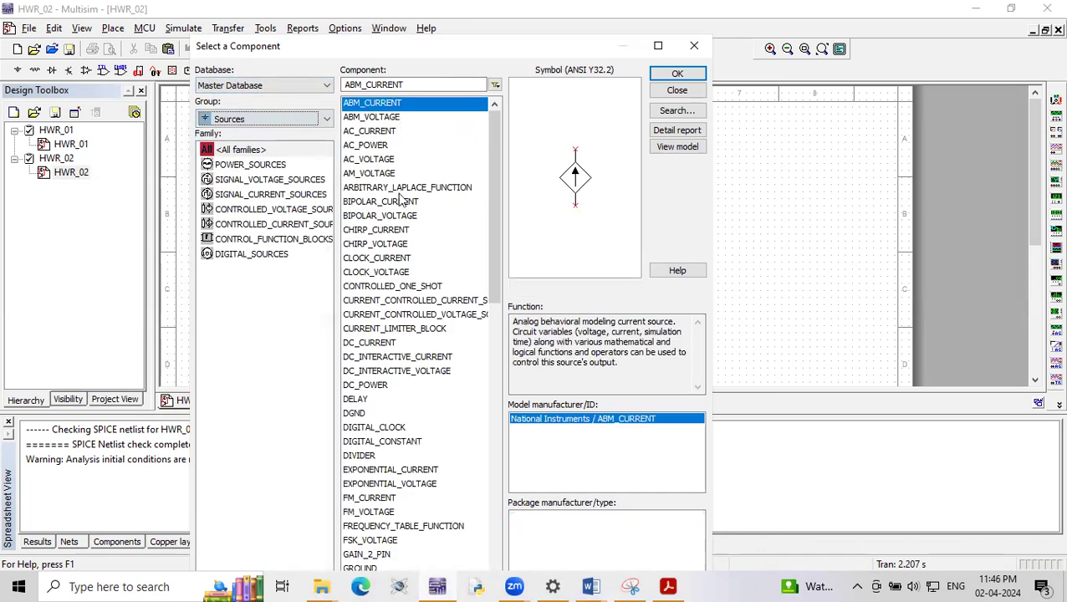
pyautogui.click(222, 120)
pyautogui.click(228, 163)
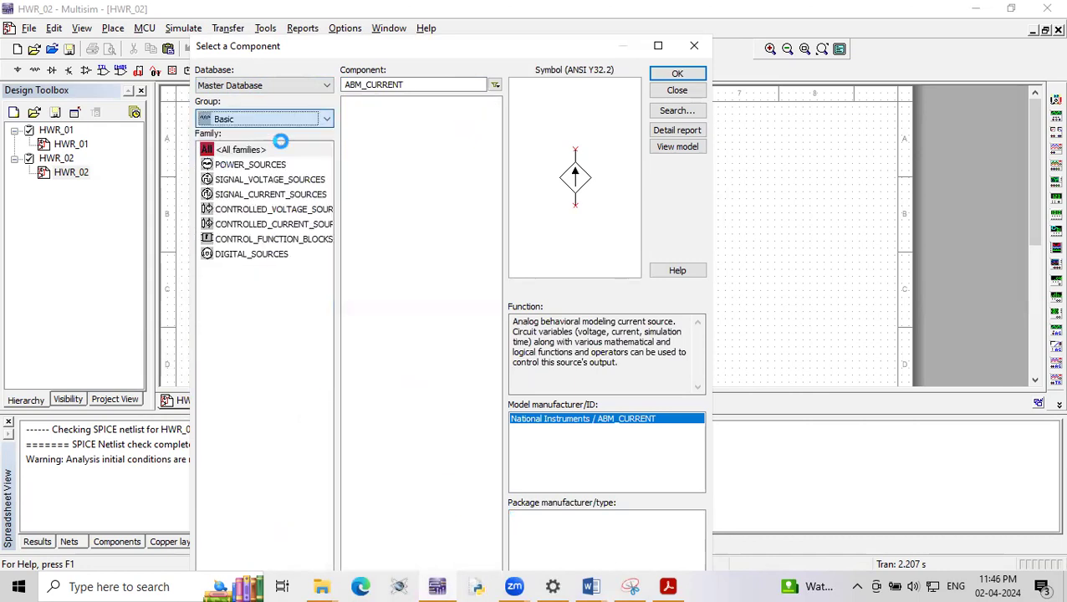
pyautogui.click(239, 120)
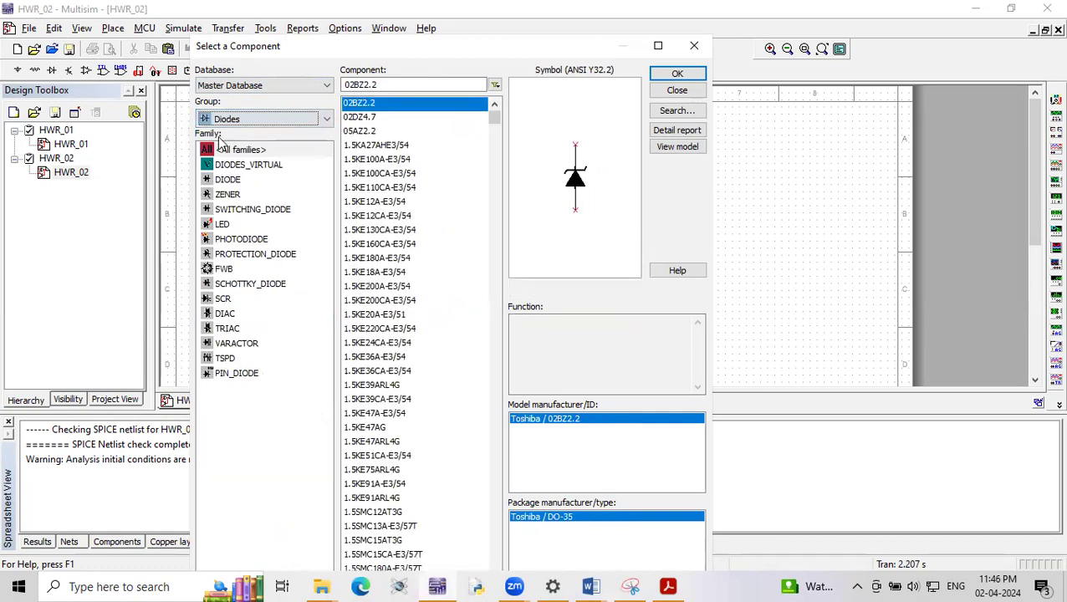
pyautogui.click(234, 124)
pyautogui.click(233, 139)
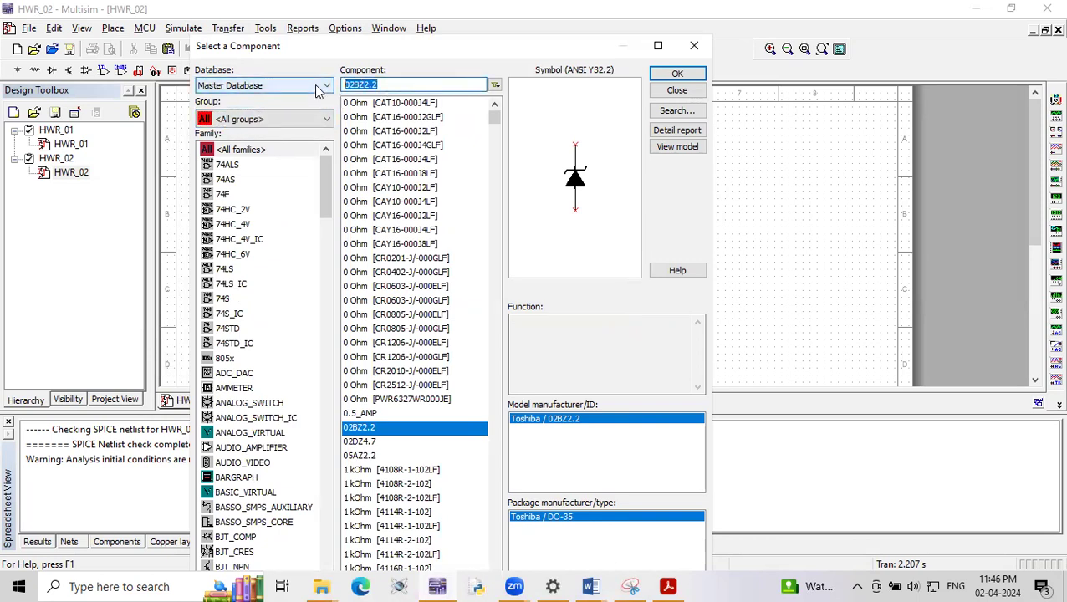
# - Search all component groups for TRANS and RES, and clear the component filter
pyautogui.write('TRANS')
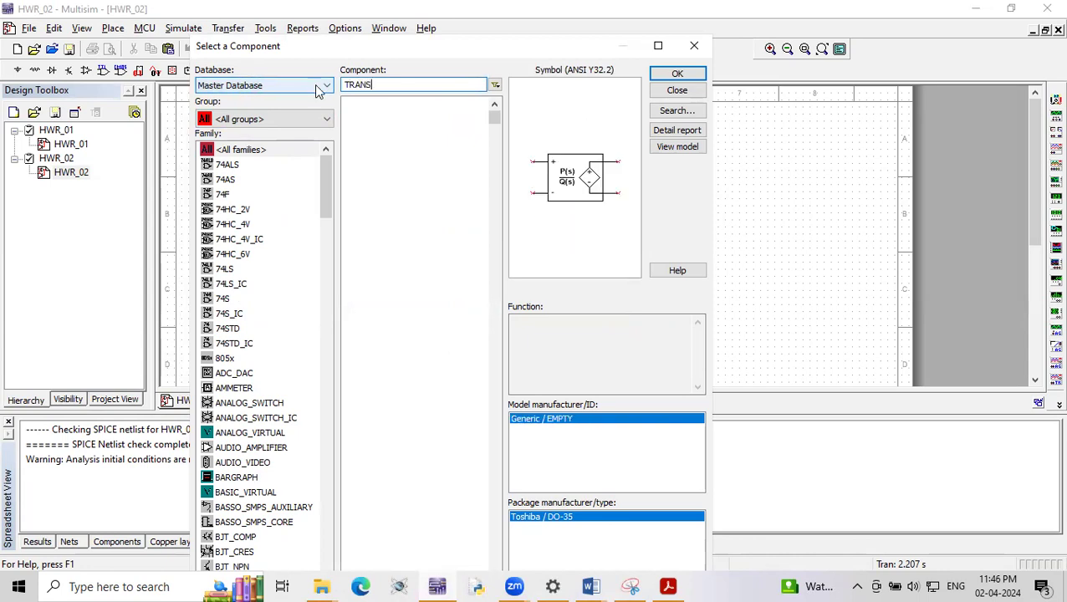
pyautogui.click(423, 134)
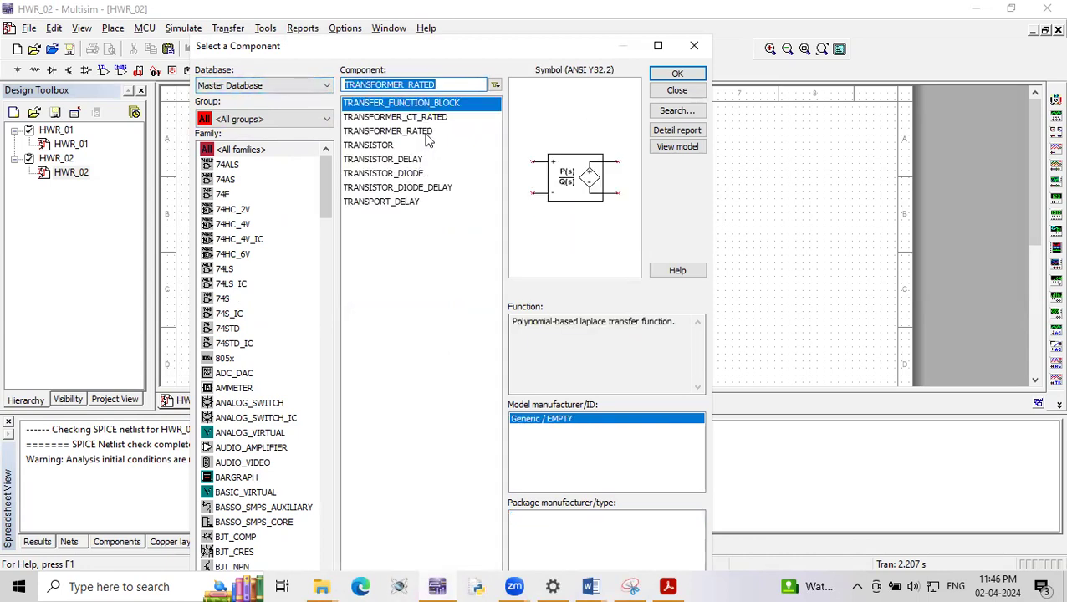
pyautogui.moveTo(473, 85); pyautogui.dragTo(293, 87)
pyautogui.write('RES')
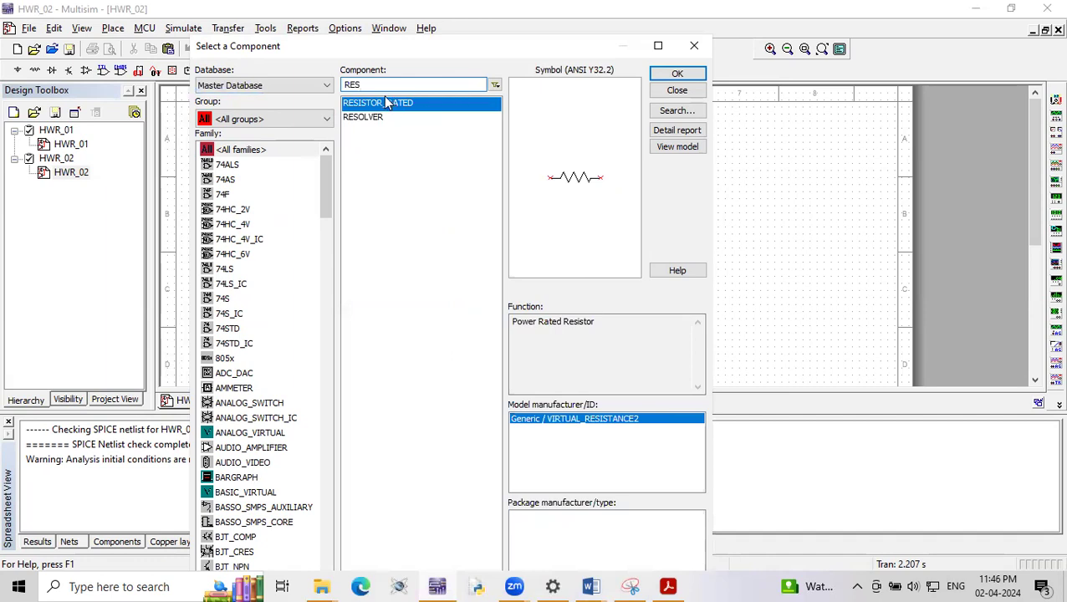
pyautogui.press('BackSpace')
pyautogui.press('BackSpace')
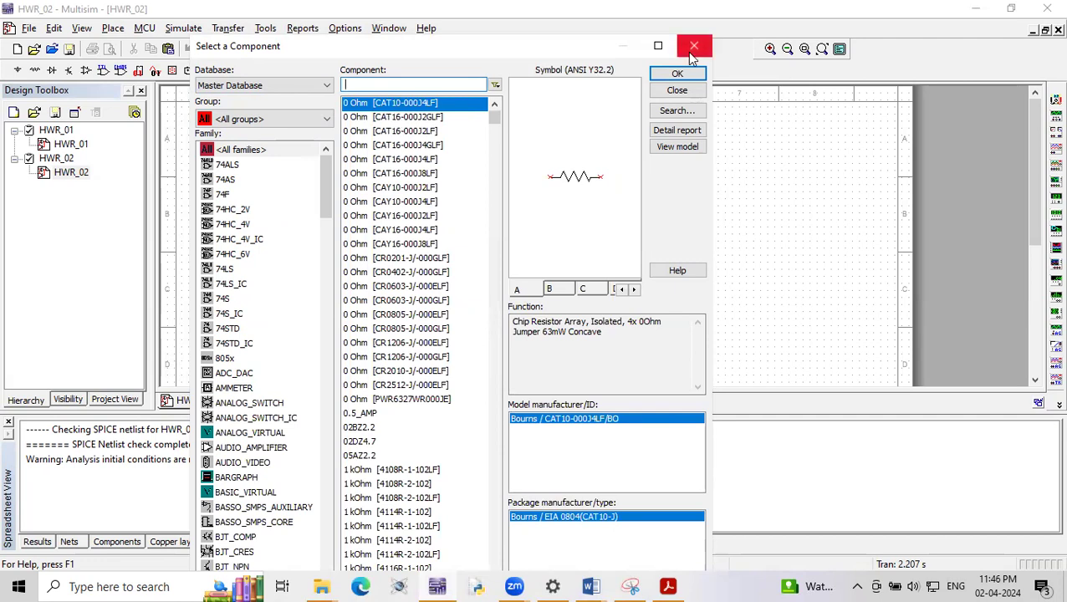
# - Browse the Diodes group, return to all groups, and clear the component filter
pyautogui.click(241, 122)
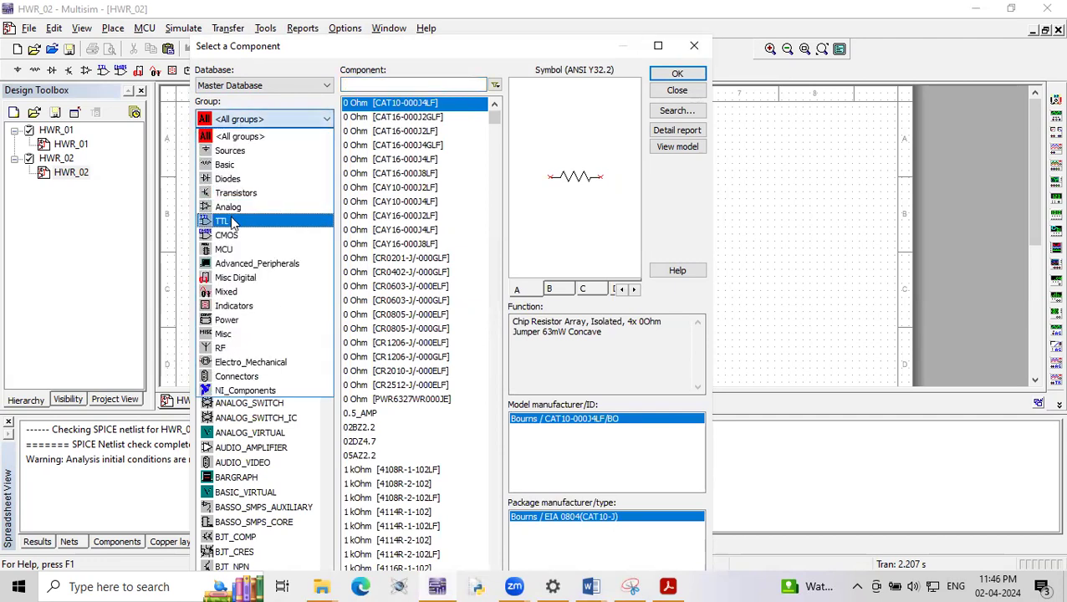
pyautogui.click(229, 176)
pyautogui.click(385, 86)
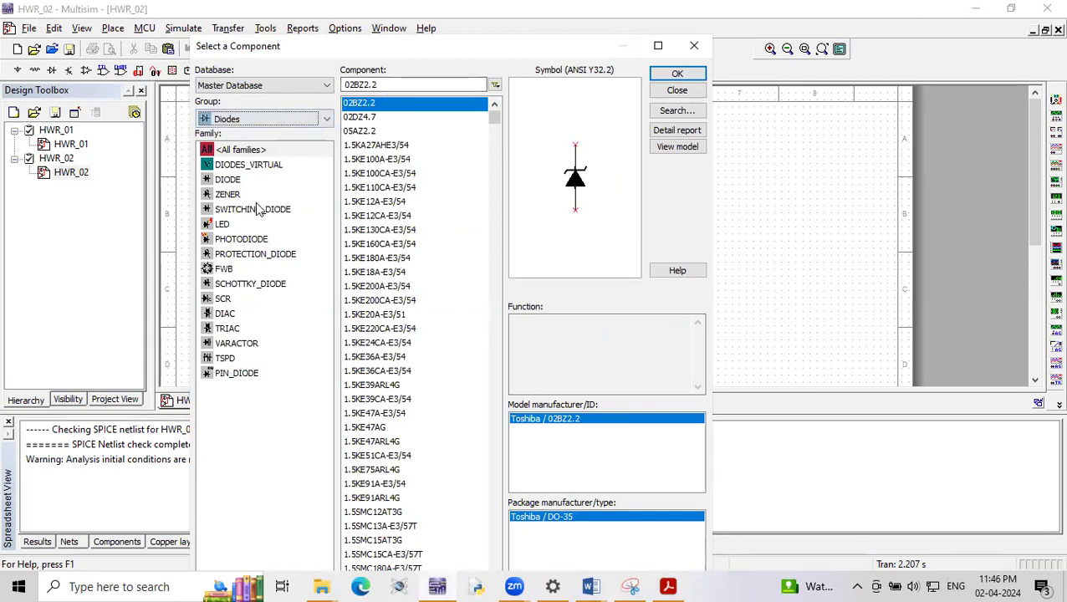
pyautogui.click(274, 119)
pyautogui.click(260, 137)
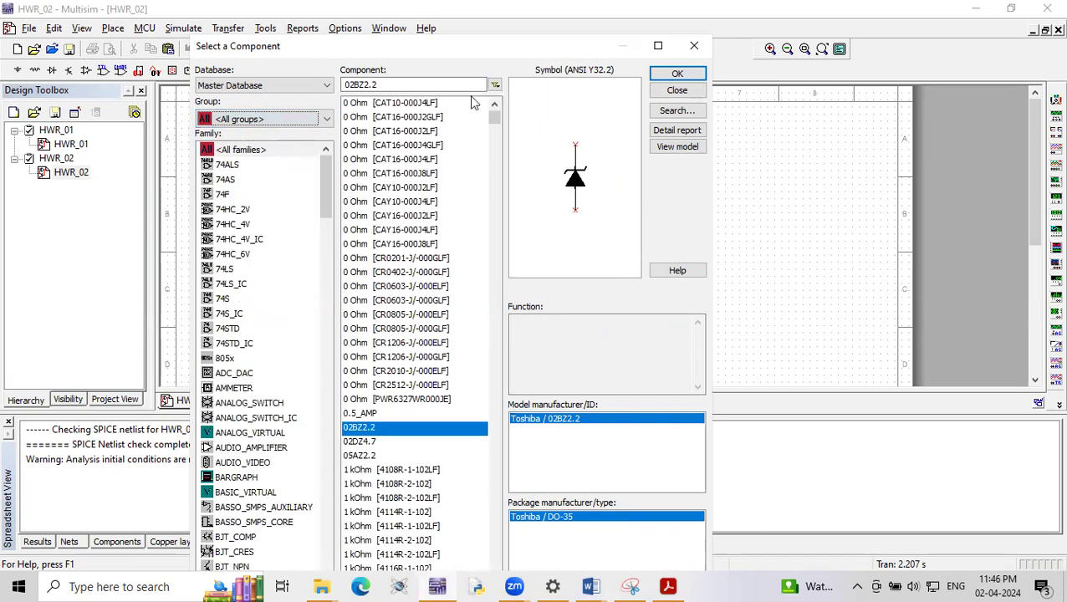
pyautogui.moveTo(401, 86); pyautogui.dragTo(319, 87)
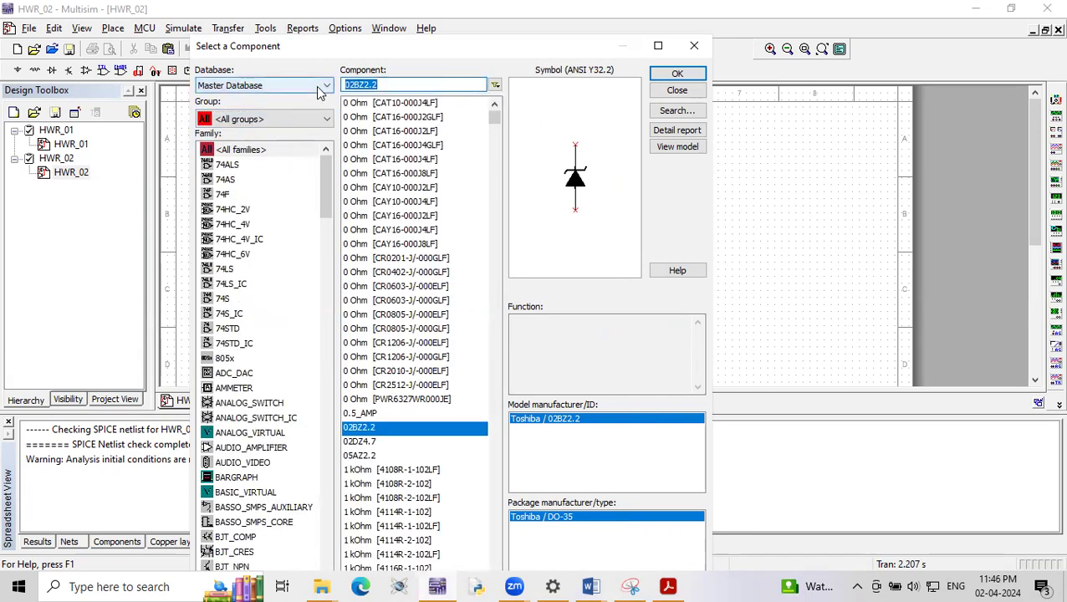
pyautogui.press('BackSpace')
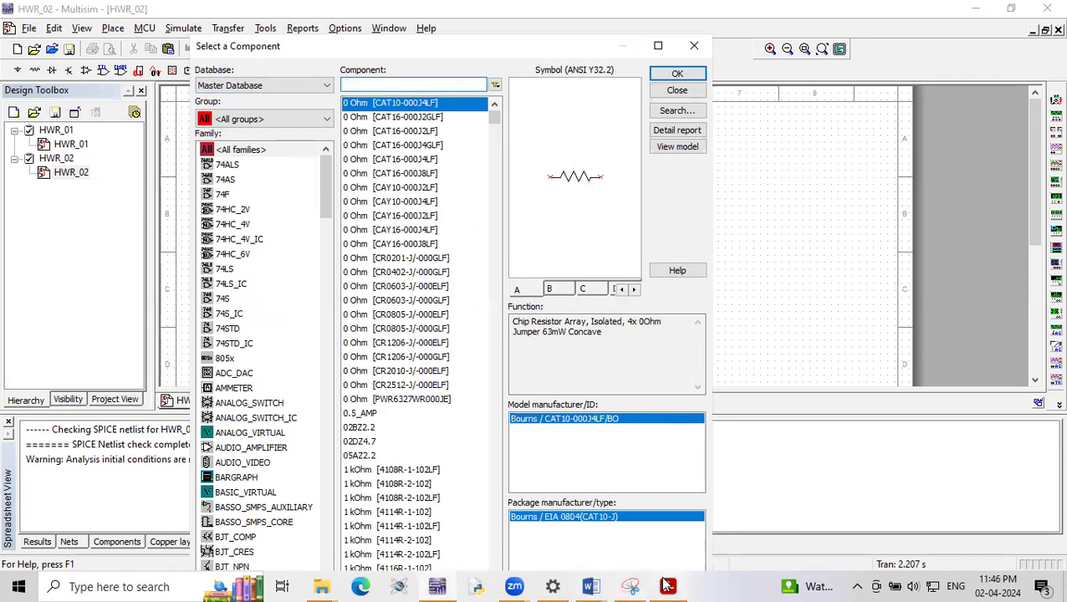
# - Check the parts list and circuit diagram in the lab PDF, and try searching Multisim's components for AC PO and SOUR
pyautogui.click(666, 585)
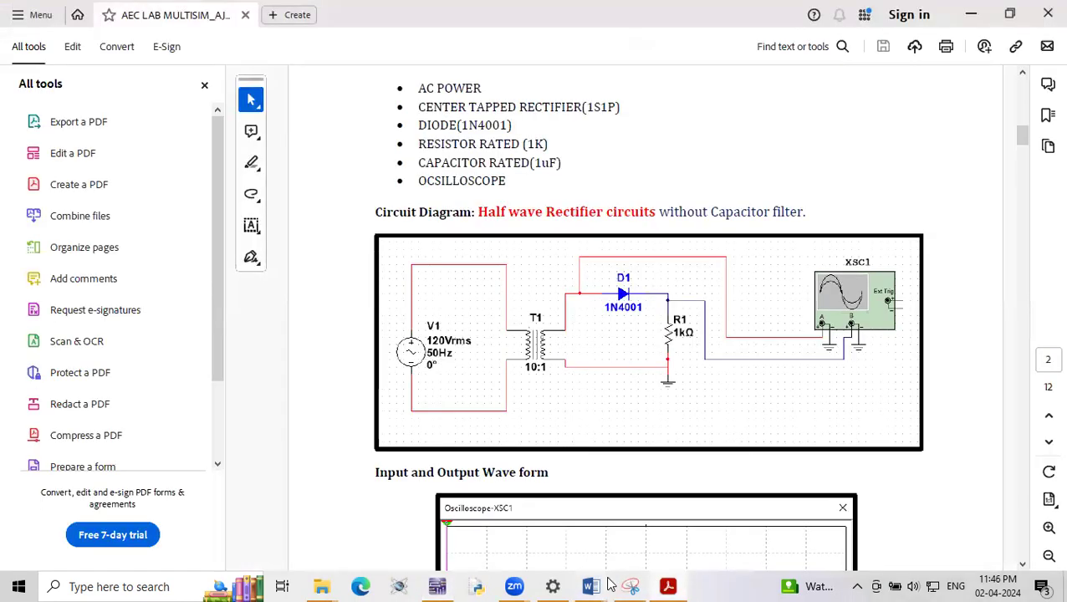
pyautogui.click(439, 585)
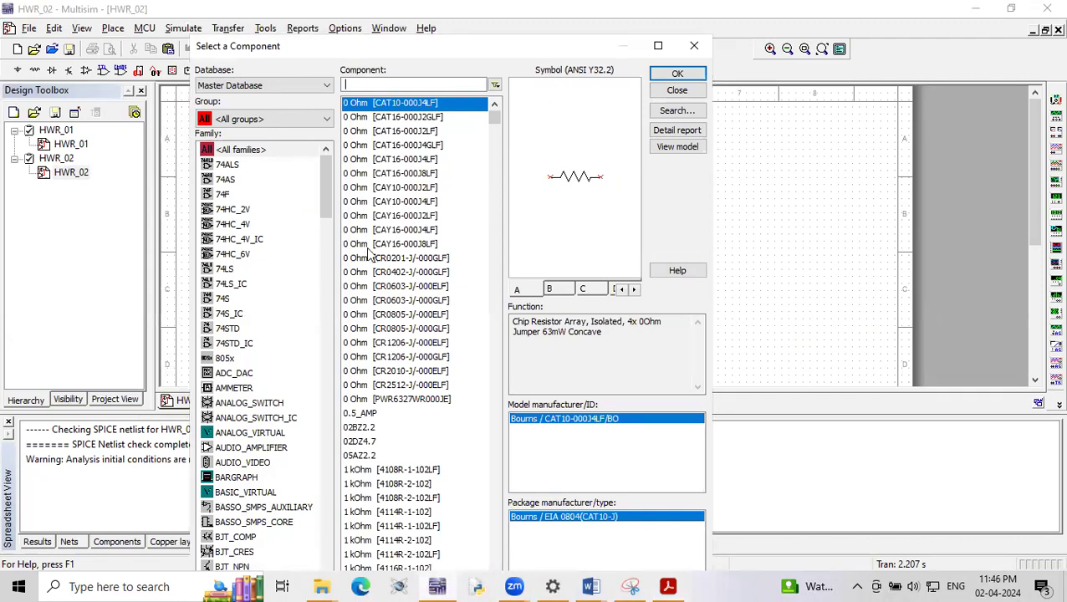
pyautogui.write('AC PO')
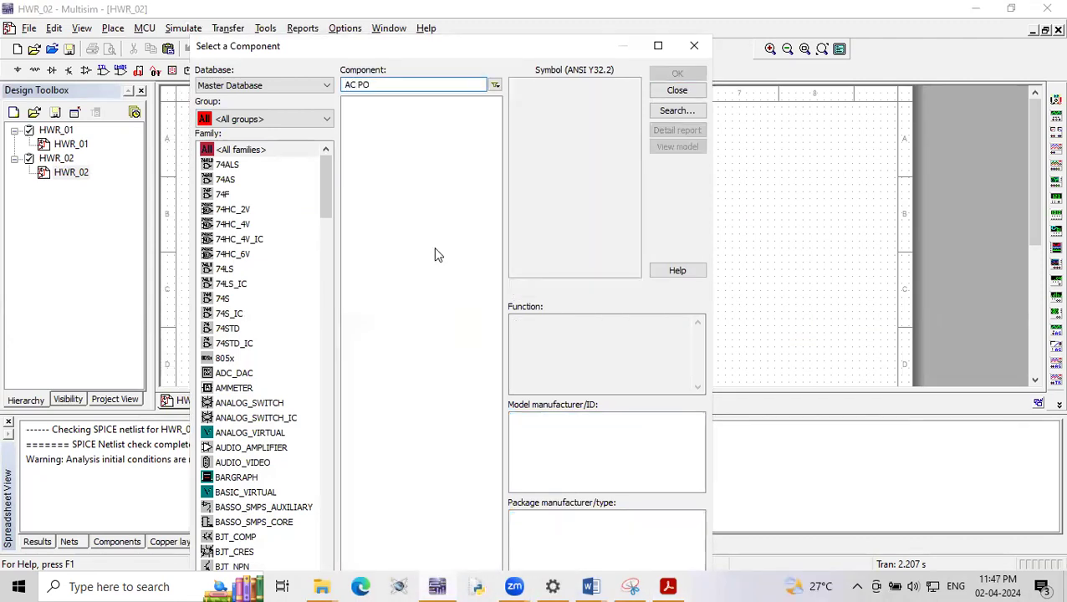
pyautogui.press('BackSpace')
pyautogui.press('BackSpace')
pyautogui.press('BackSpace')
pyautogui.press('BackSpace')
pyautogui.press('BackSpace')
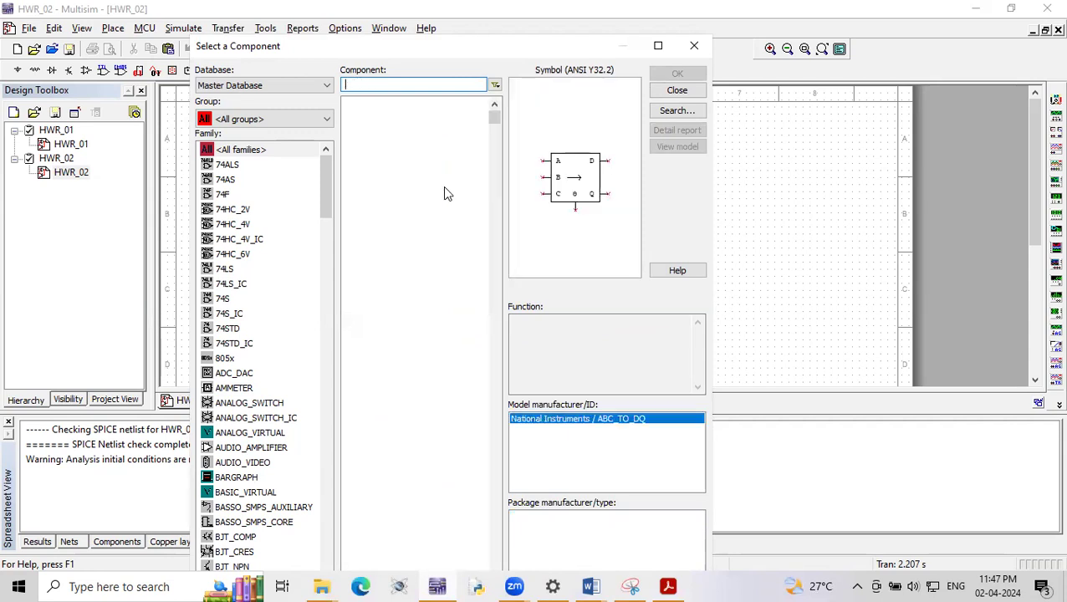
pyautogui.write('SOUR')
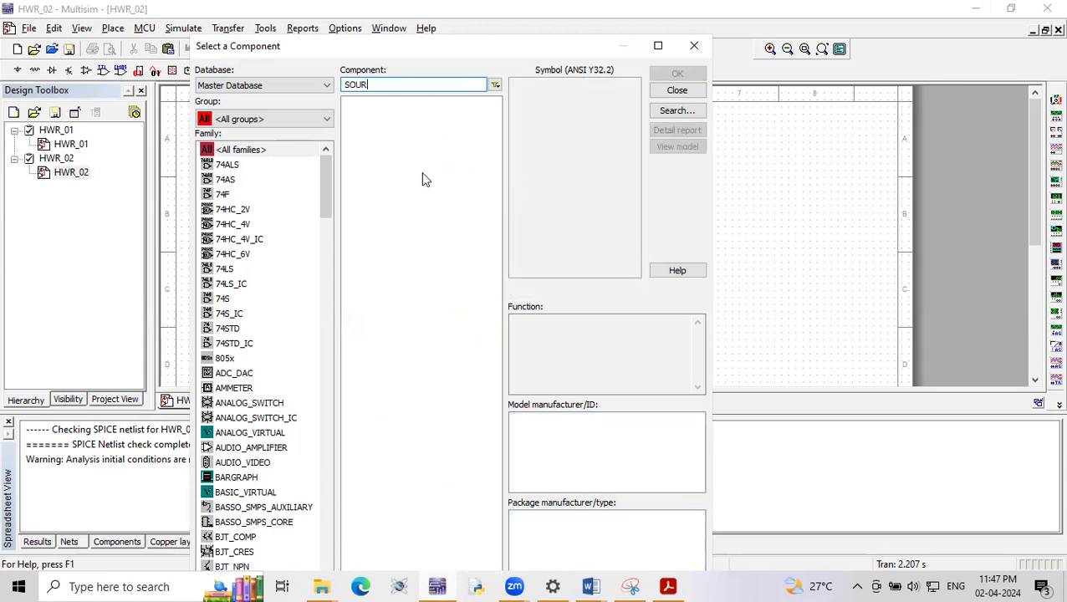
pyautogui.press('BackSpace')
pyautogui.press('BackSpace')
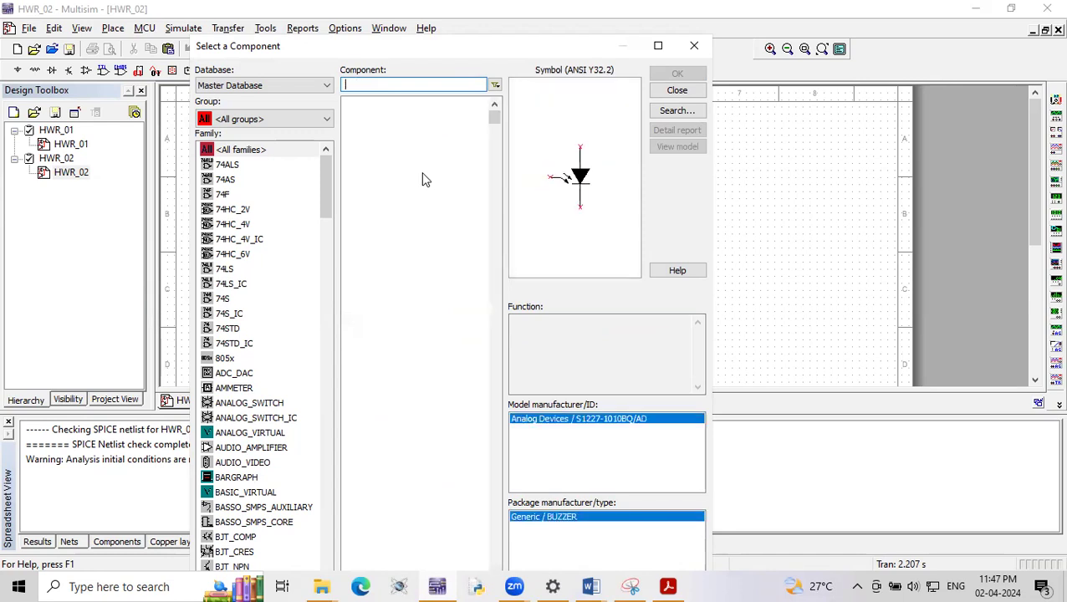
# - Filter the components by AC and place an AC_POWER source in the left half of the schematic
pyautogui.write('C')
pyautogui.press('BackSpace')
pyautogui.write('AC_POWER')
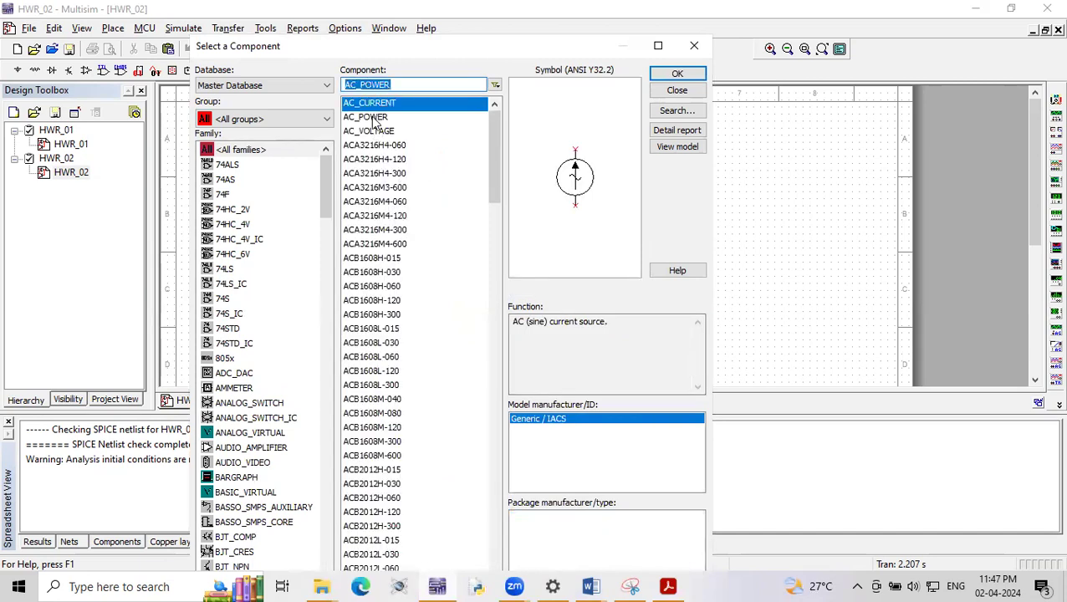
pyautogui.click(374, 118)
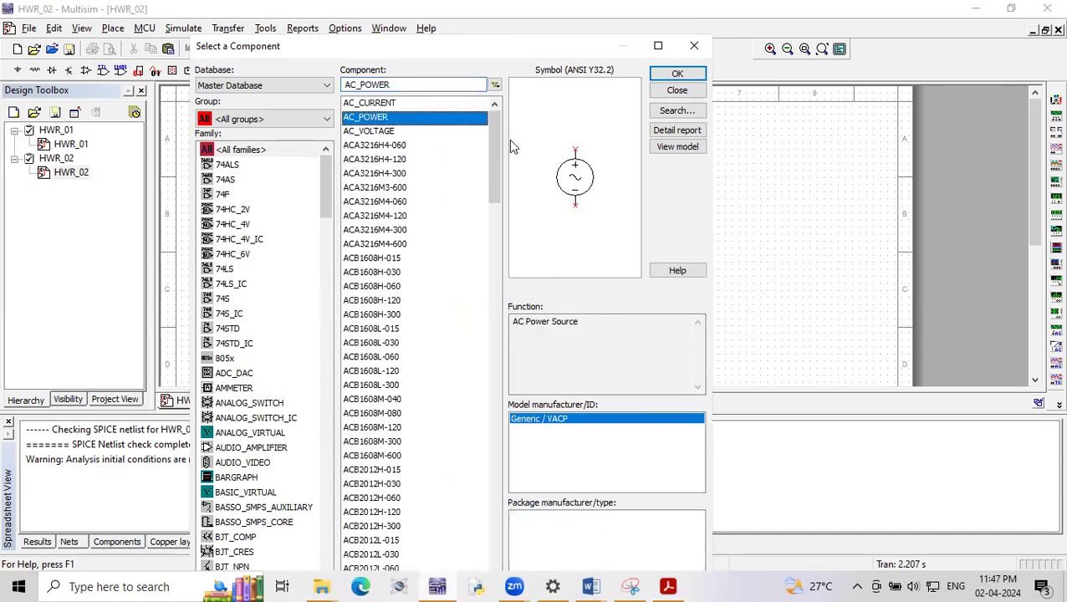
pyautogui.click(676, 74)
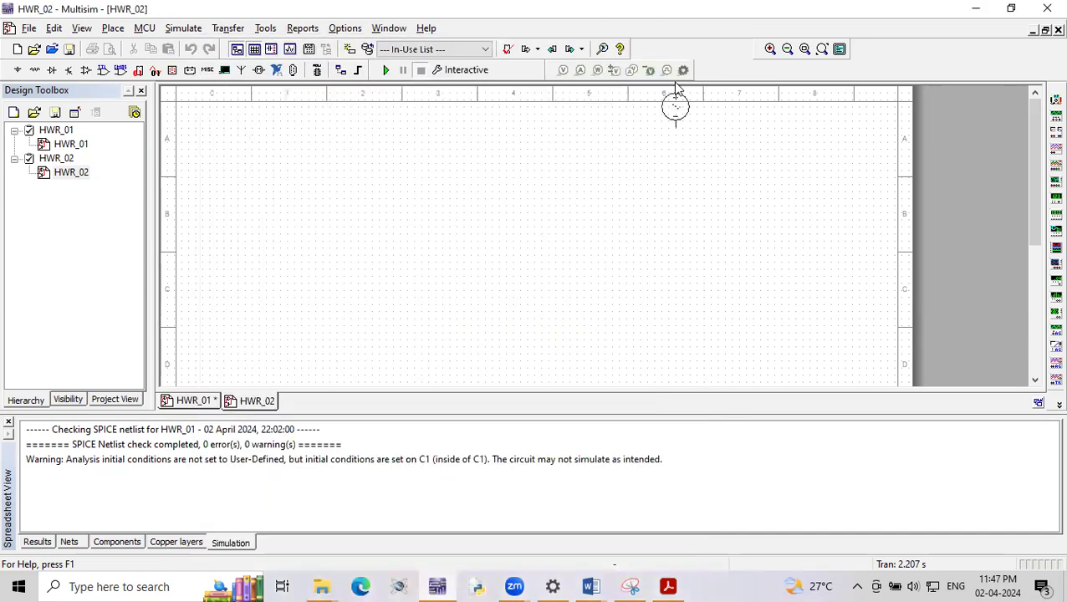
pyautogui.click(357, 234)
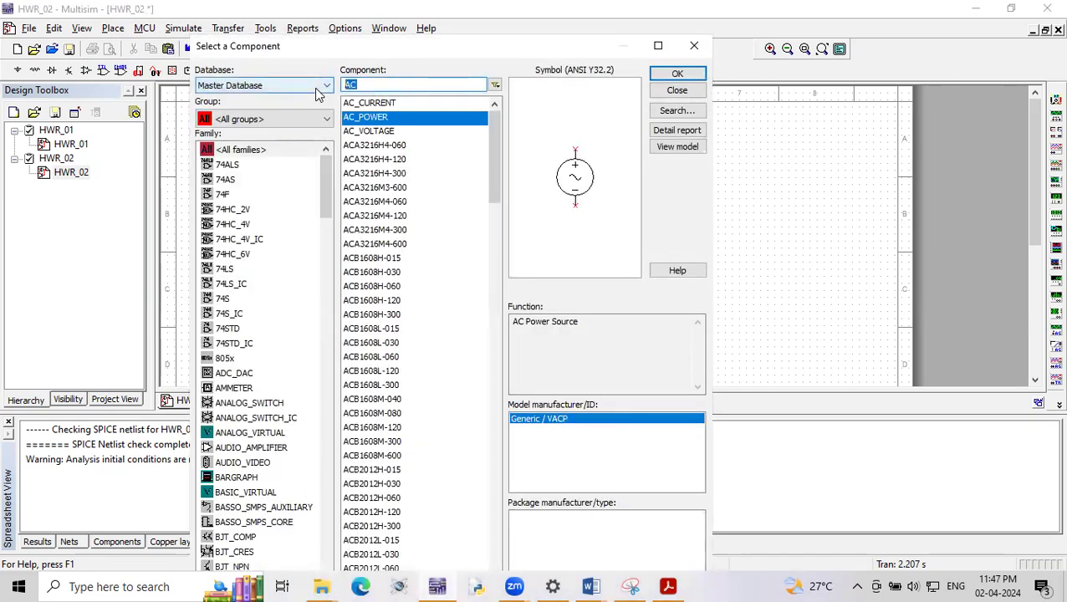
# - Find the 1P1S transformer and place it just to the right of the AC source
pyautogui.write('1')
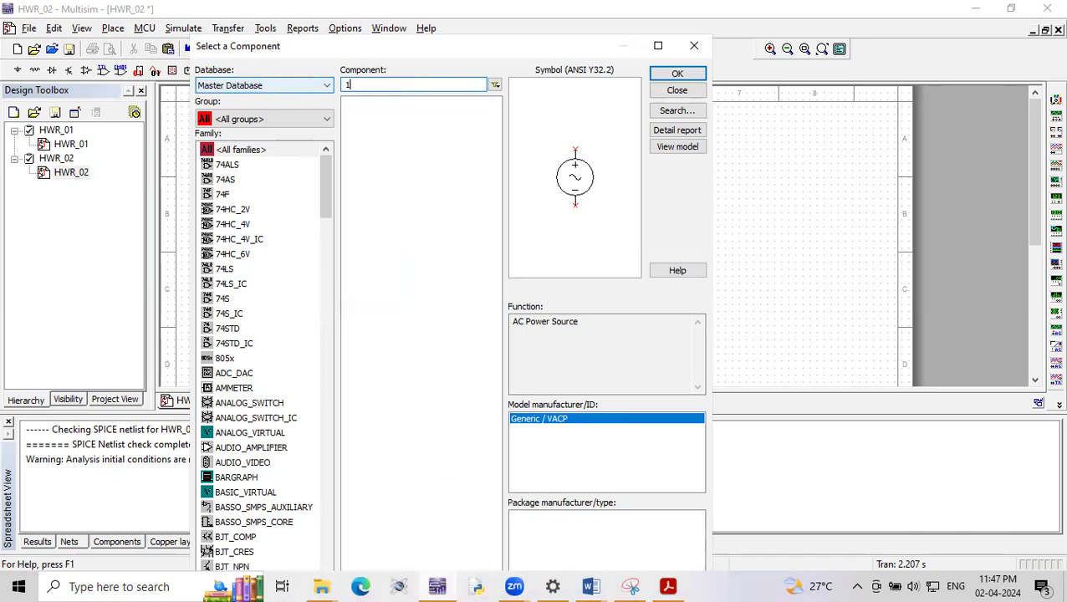
pyautogui.write('P1S')
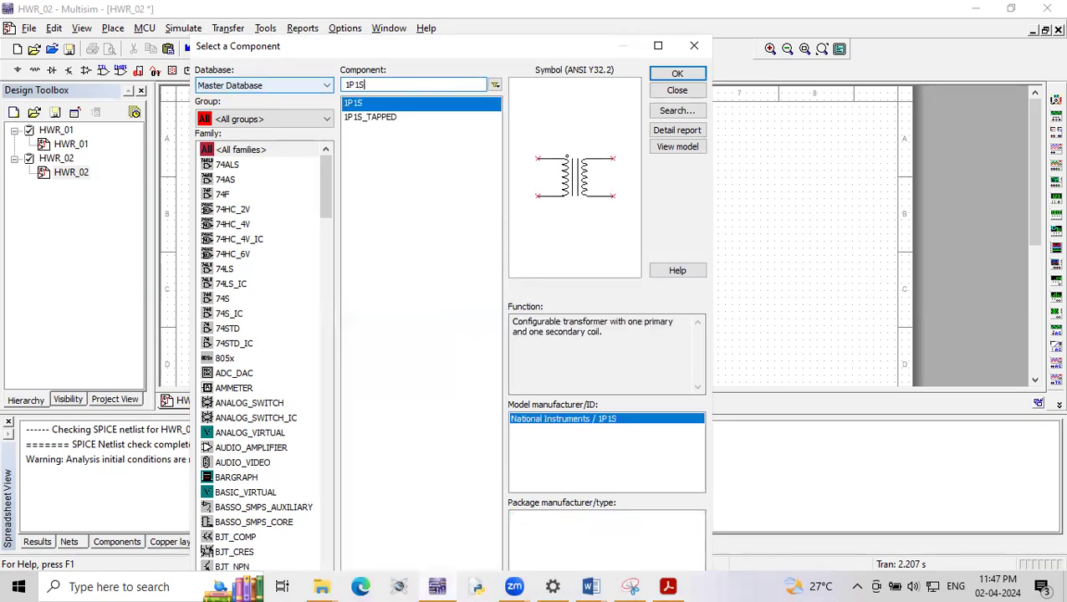
pyautogui.click(676, 77)
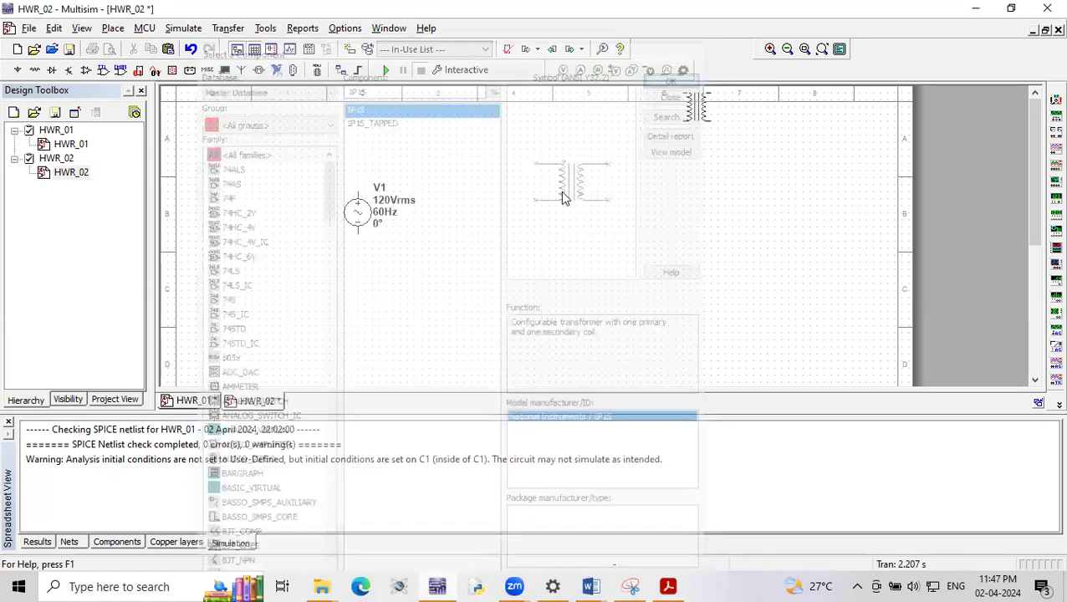
pyautogui.click(456, 228)
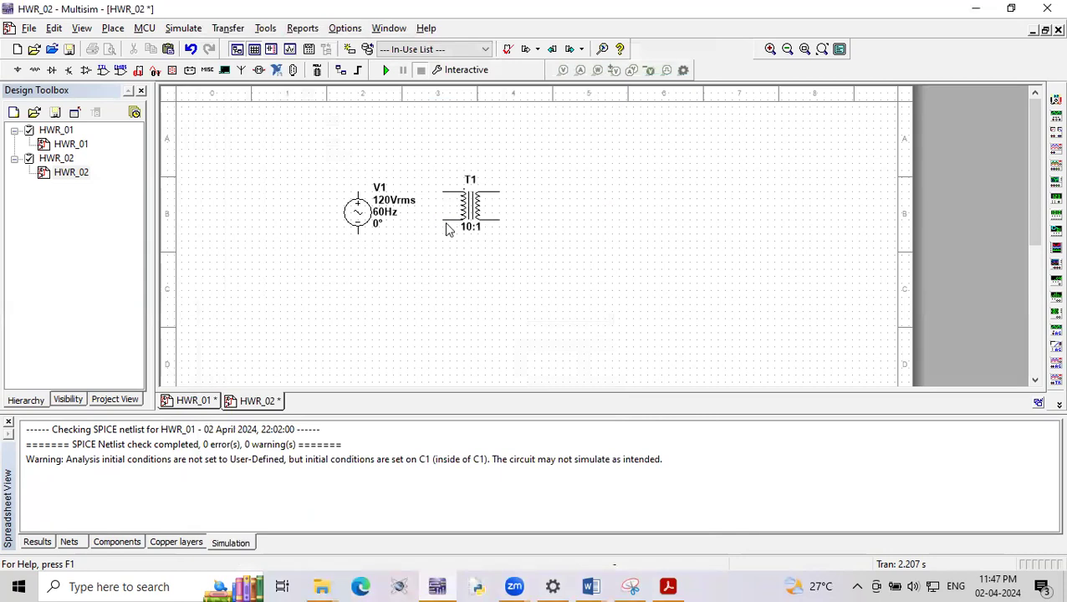
# - Filter the components by 1N400 and place a 1N4001 diode above and to the right of the transformer
pyautogui.moveTo(374, 87); pyautogui.dragTo(329, 88)
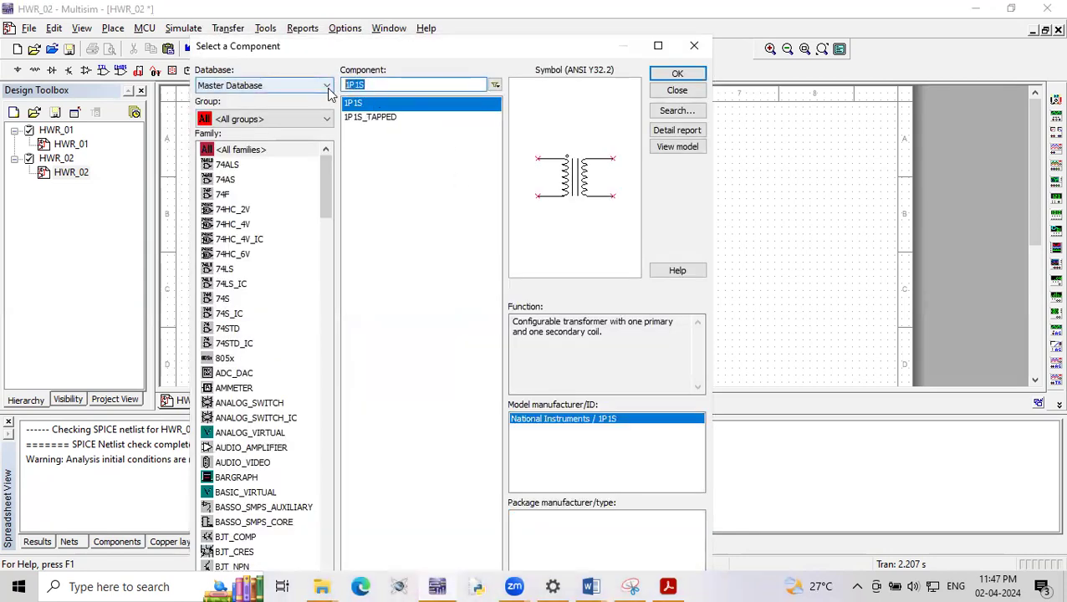
pyautogui.write('1N400')
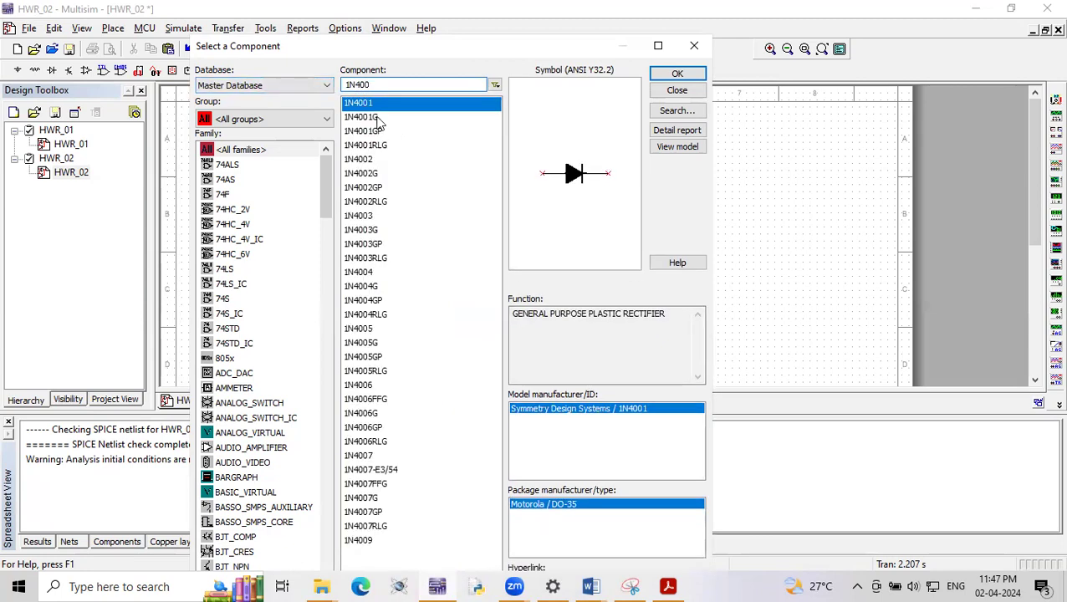
pyautogui.click(677, 73)
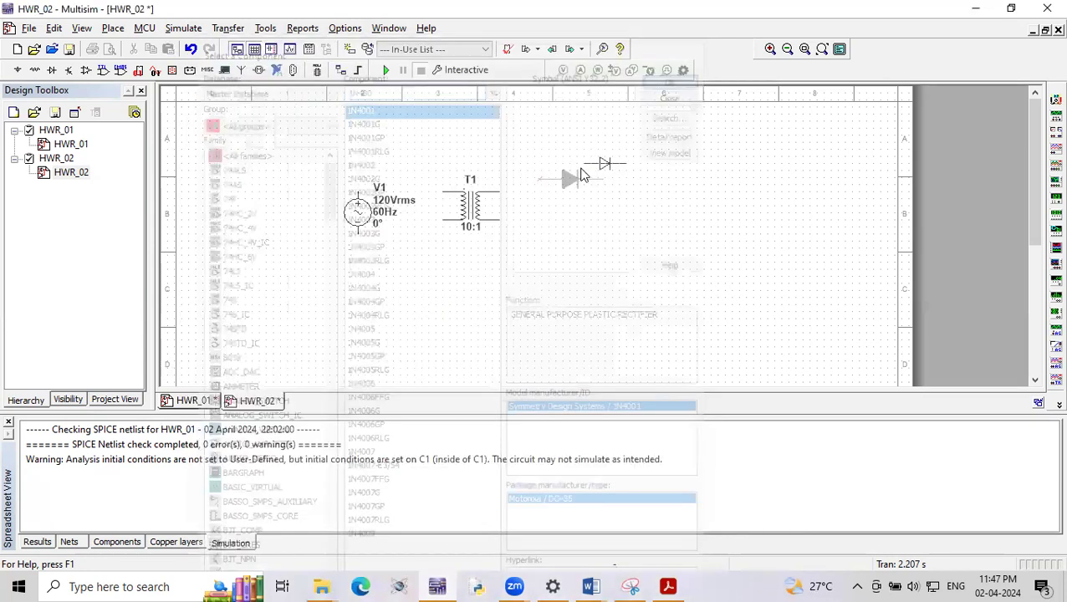
pyautogui.click(566, 166)
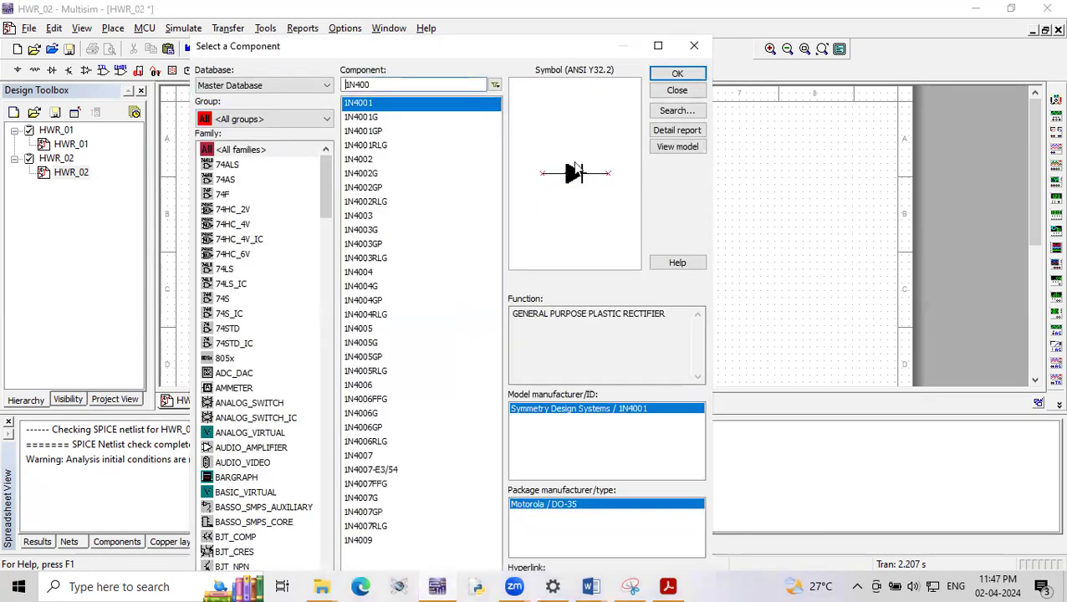
# - Filter the components by RES and place a RESISTOR_RATED below and to the right of the diode
pyautogui.moveTo(374, 85); pyautogui.dragTo(327, 87)
pyautogui.write('RES')
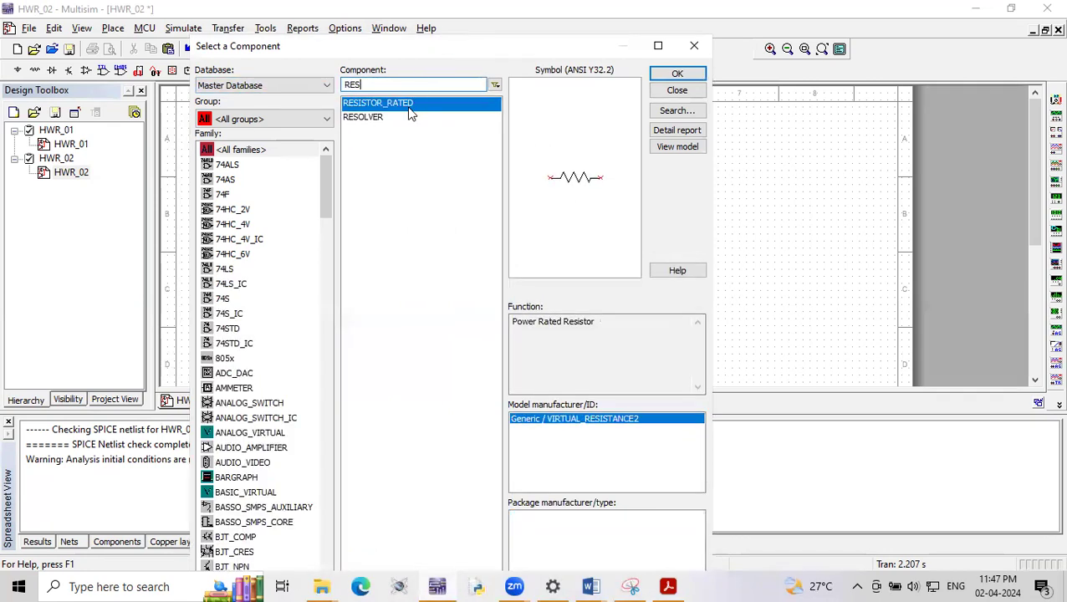
pyautogui.click(676, 73)
pyautogui.click(646, 218)
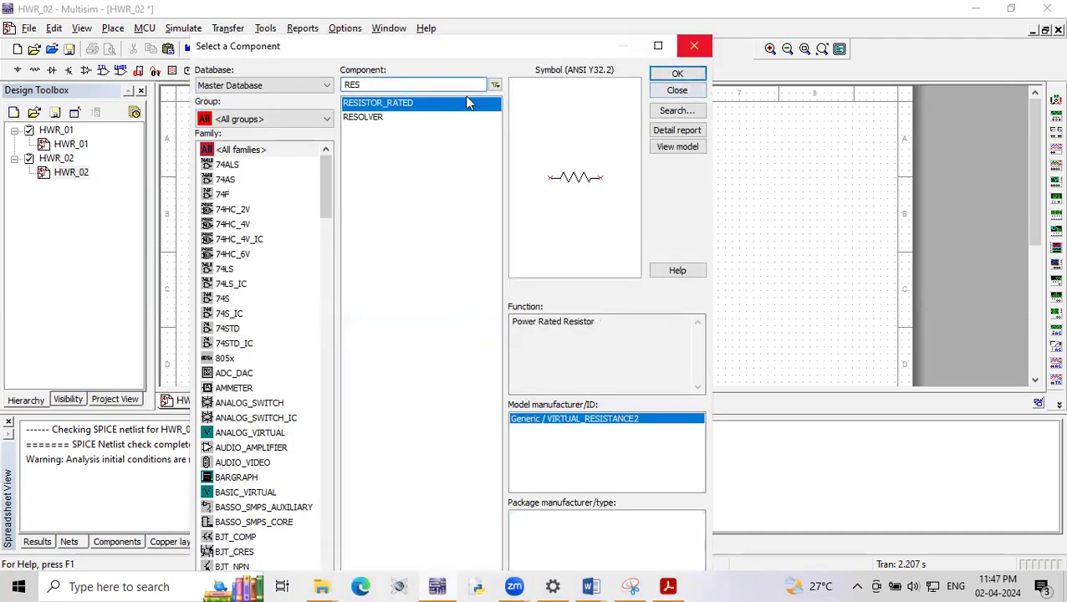
# - Find the GROUND component, place it below the resistor, and close the component browser
pyautogui.doubleClick(381, 86)
pyautogui.write('G')
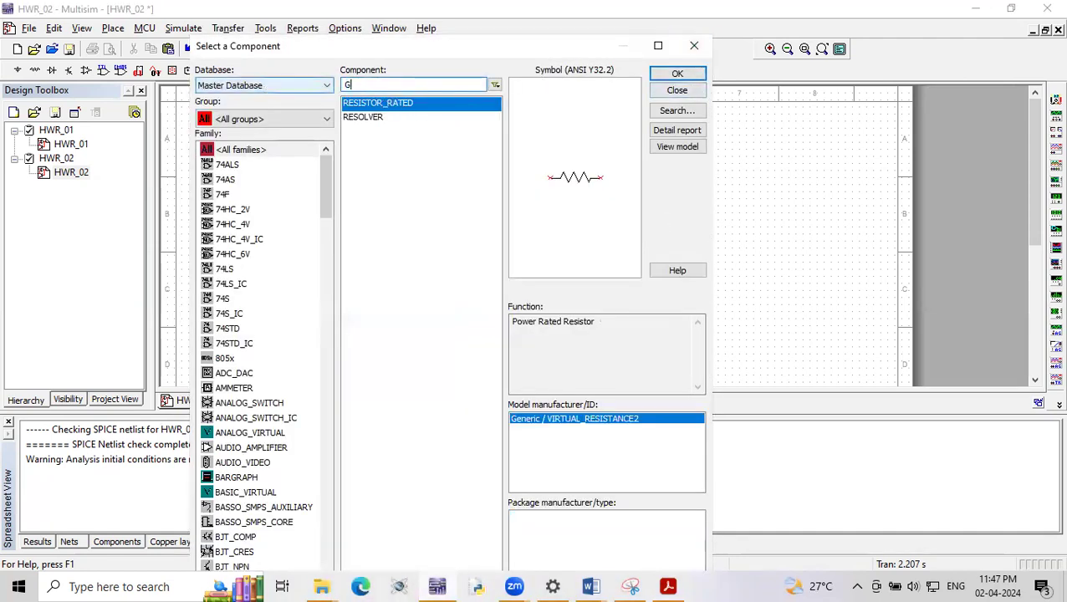
pyautogui.write('ROUND')
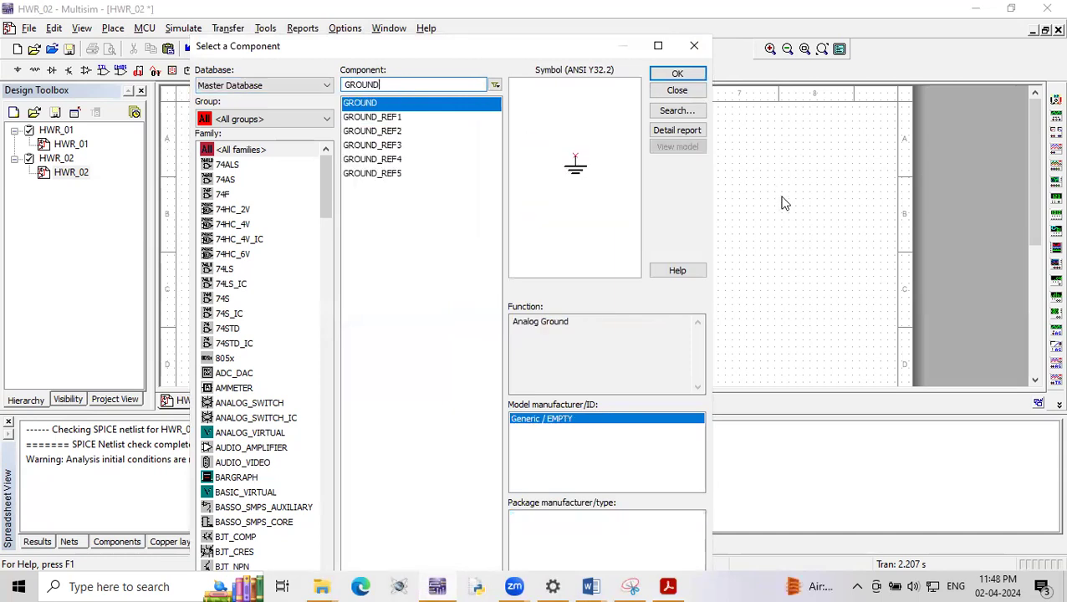
pyautogui.click(678, 73)
pyautogui.click(641, 306)
pyautogui.click(702, 50)
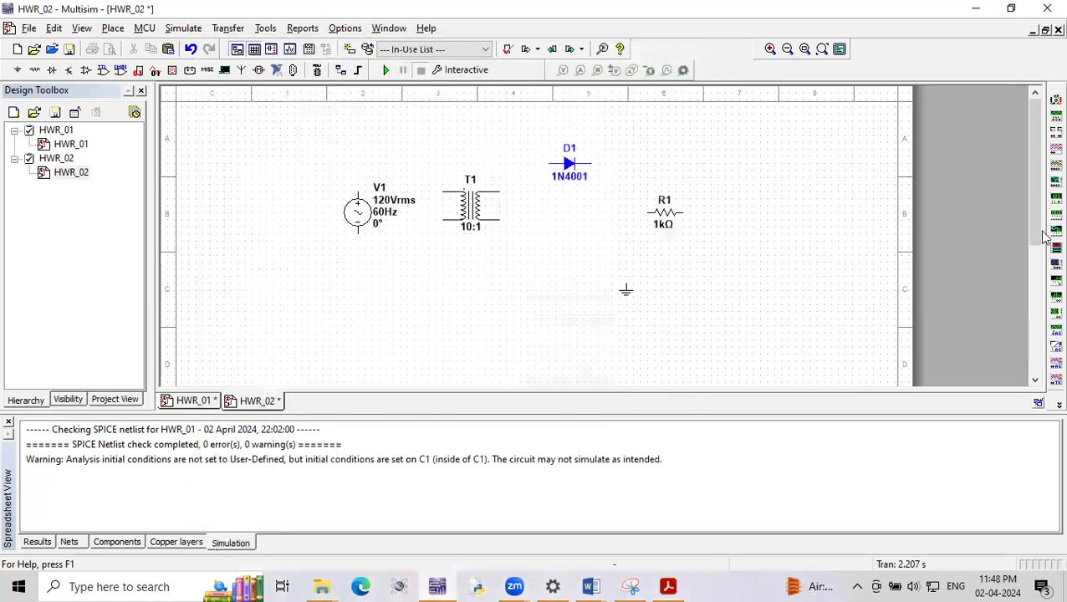
# - Place a two-channel oscilloscope on the schematic to the right of the resistor
pyautogui.click(1056, 147)
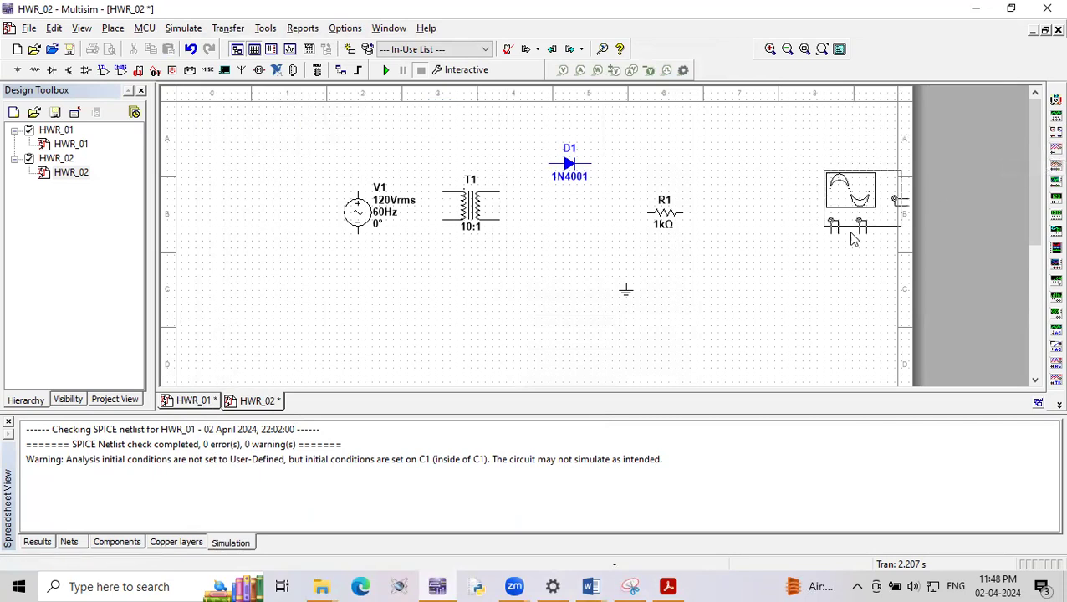
pyautogui.click(774, 216)
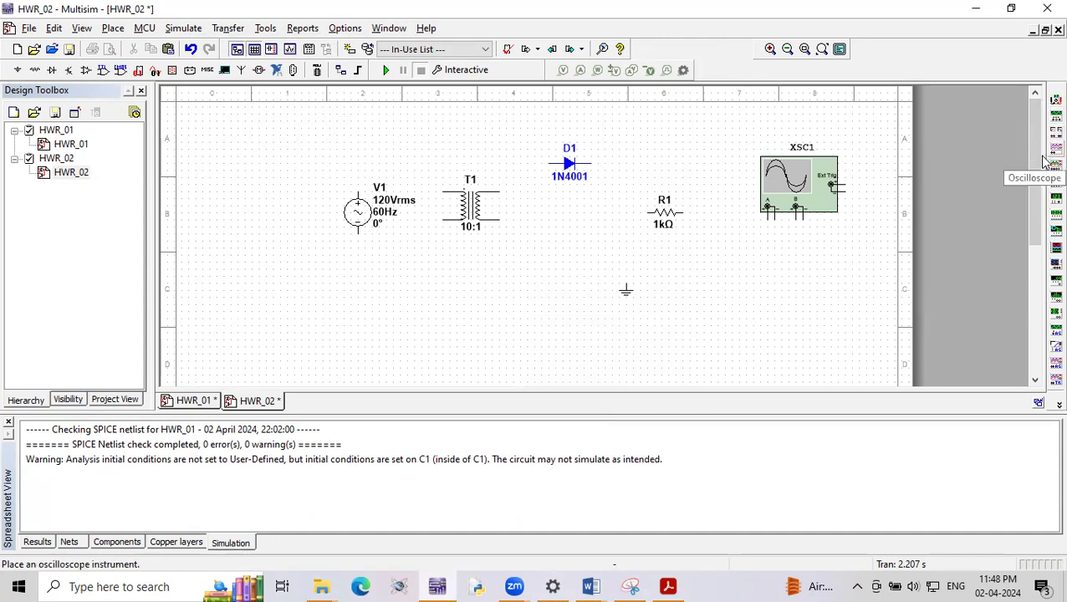
pyautogui.scroll(1, 785, 226)
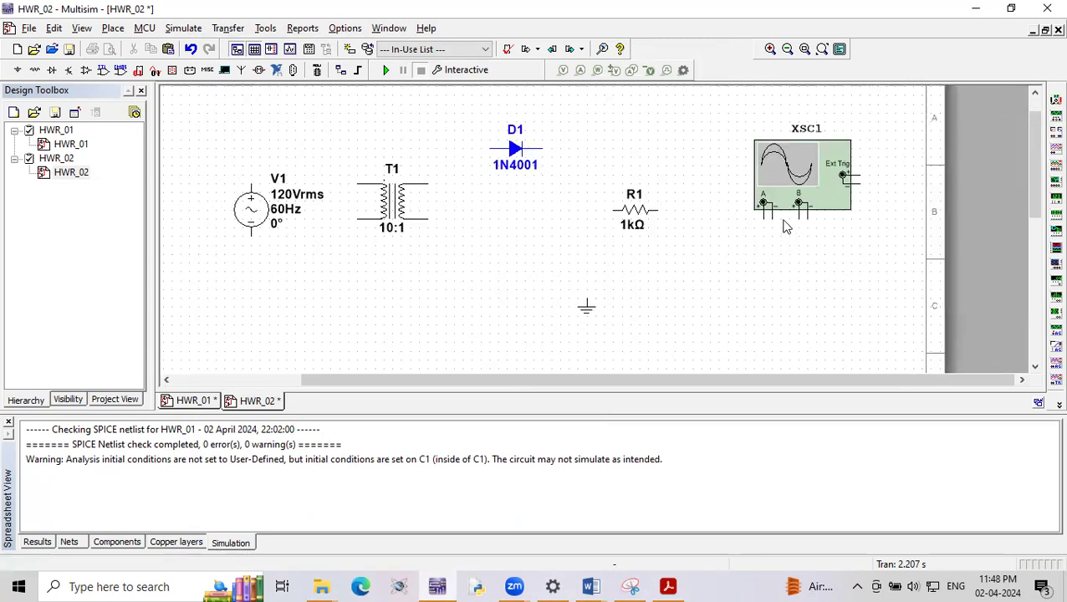
pyautogui.scroll(-1, 831, 228)
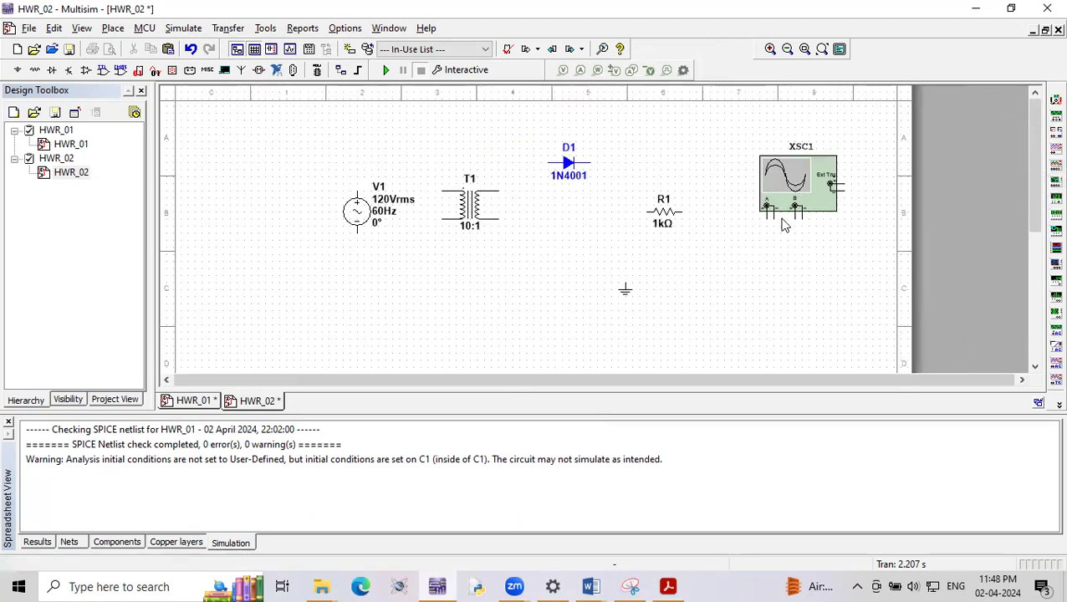
pyautogui.scroll(1, 757, 226)
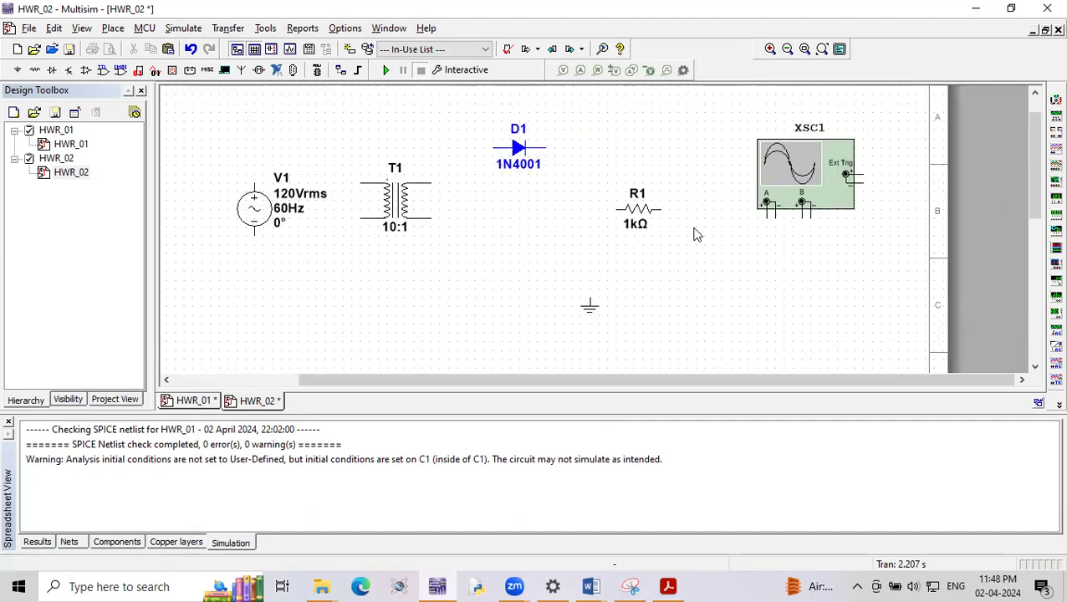
pyautogui.click(589, 310)
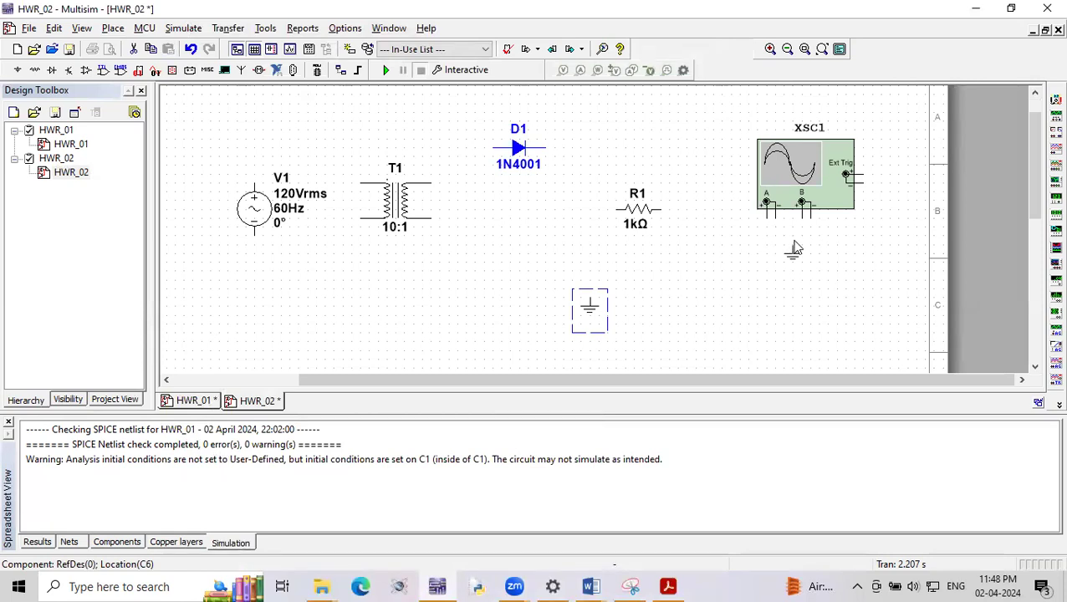
pyautogui.click(755, 288)
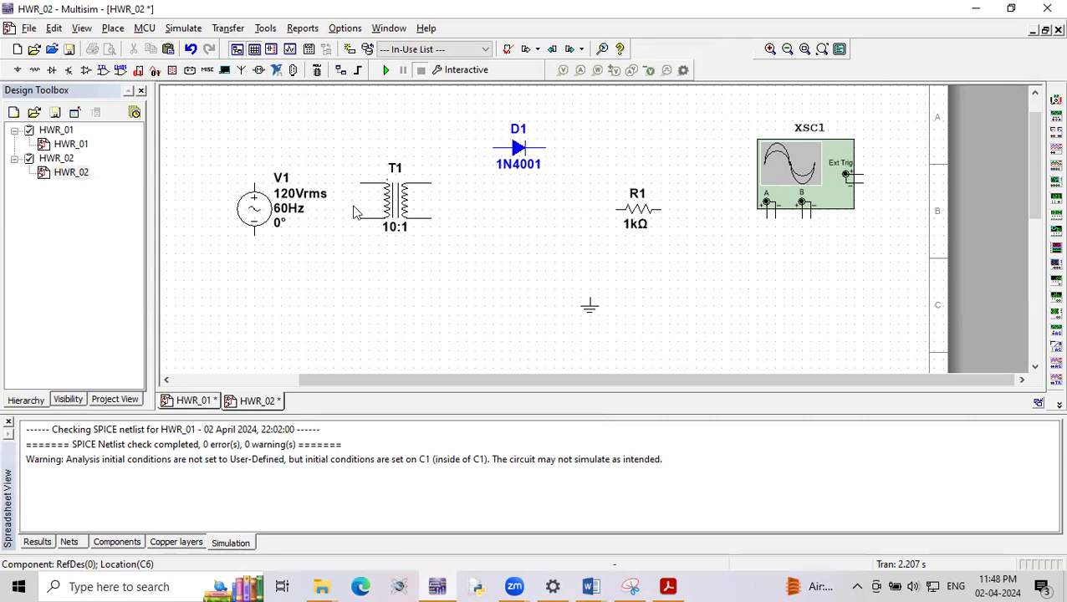
# - Wire both terminals of the AC source V1 to the primary winding of transformer T1
pyautogui.click(254, 183)
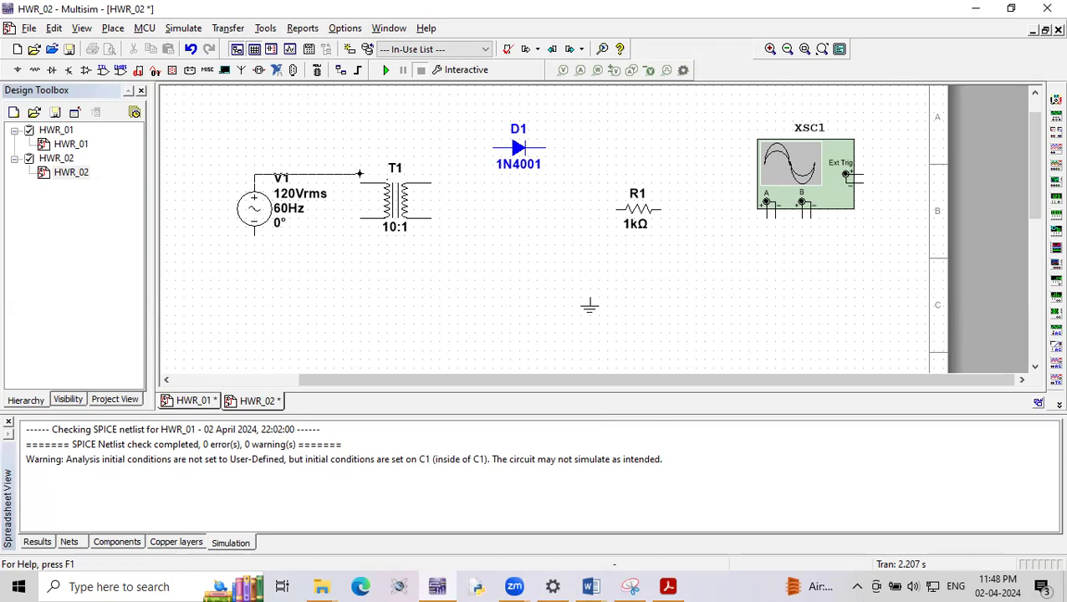
pyautogui.click(360, 181)
pyautogui.click(255, 233)
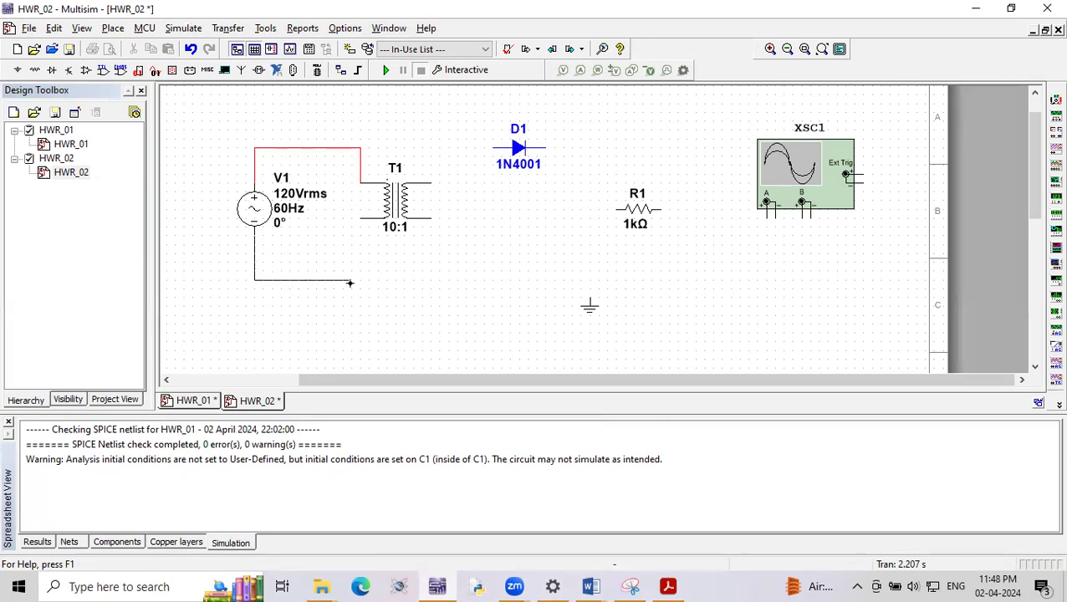
pyautogui.click(360, 219)
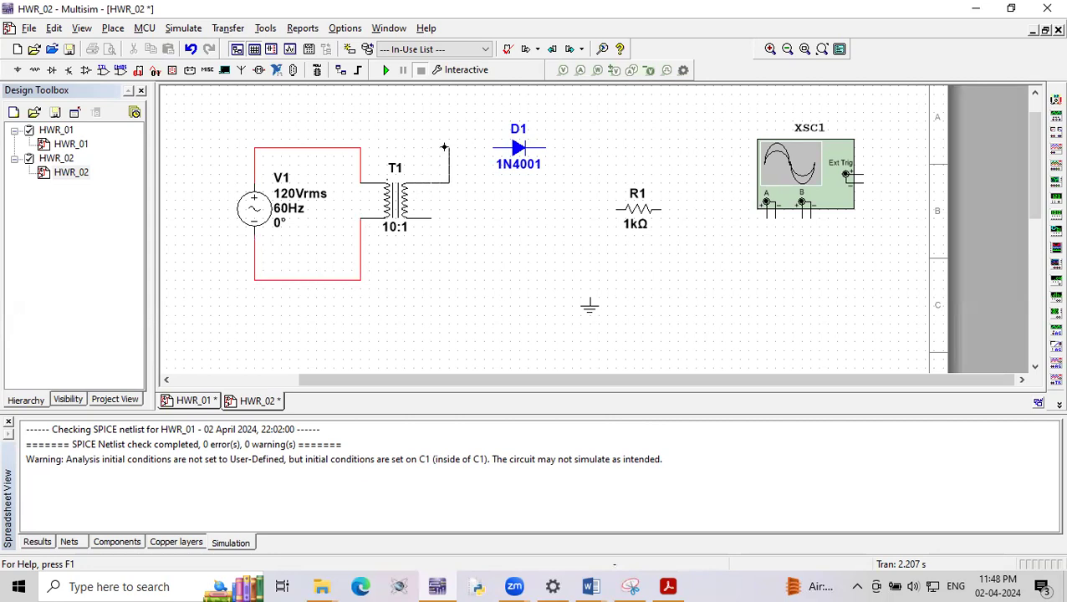
# - Wire the transformer's upper secondary terminal to the diode's anode, nudge the diode up, and reroute the wire straight up from the transformer
pyautogui.click(488, 146)
pyautogui.click(513, 152)
pyautogui.press('Up')
pyautogui.click(525, 195)
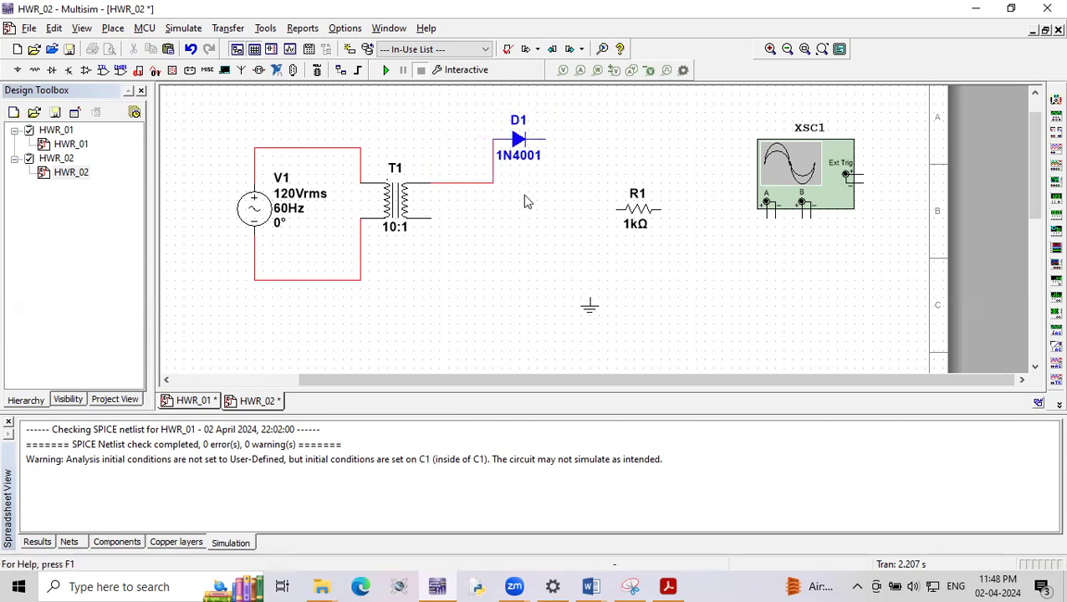
pyautogui.moveTo(469, 184); pyautogui.dragTo(459, 138)
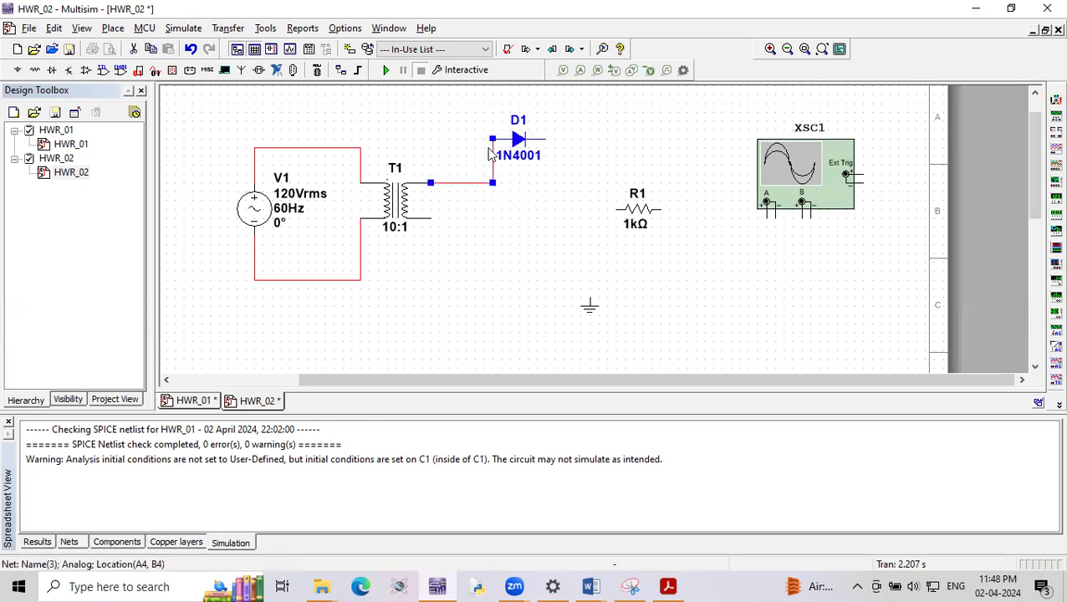
# - Wire the transformer's lower secondary terminal directly to the diode's cathode and attach the ground to that wire
pyautogui.click(428, 217)
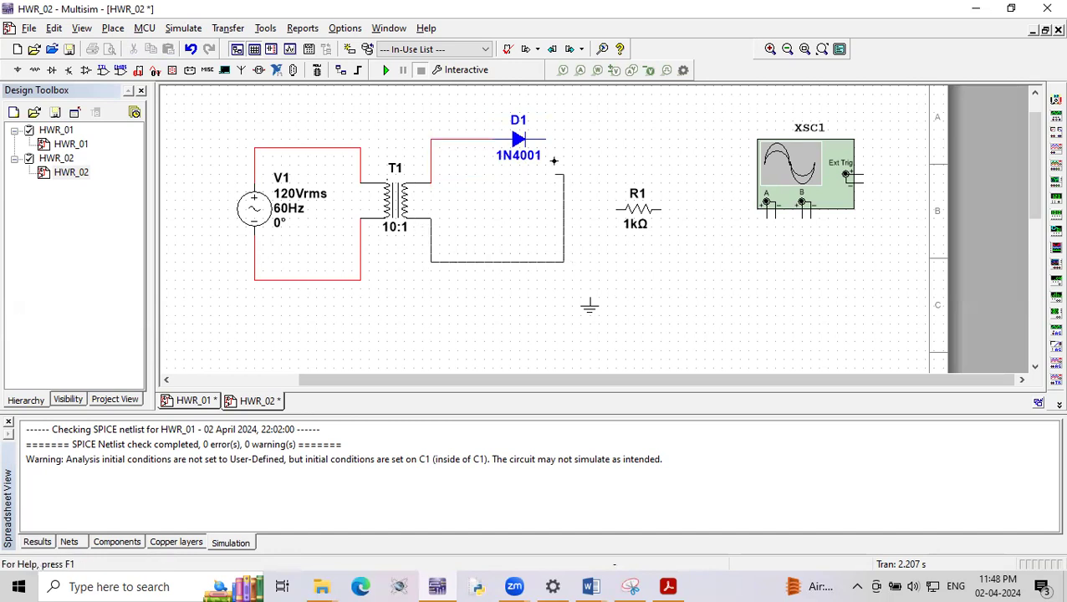
pyautogui.click(546, 139)
pyautogui.moveTo(588, 304); pyautogui.dragTo(519, 272)
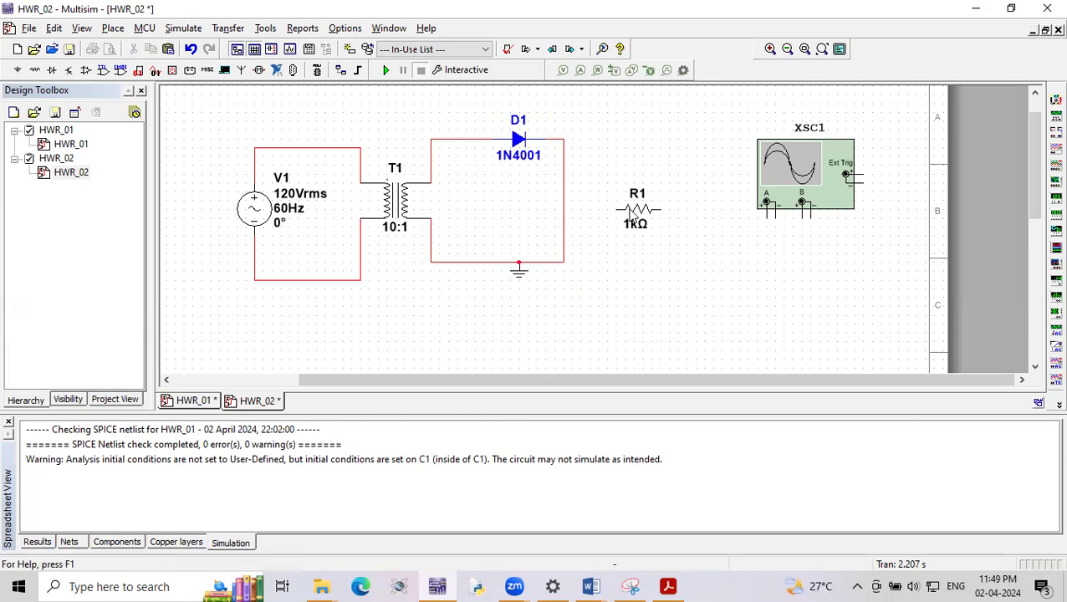
# - Delete the wire between the diode's cathode and ground, and rotate resistor R1 to a vertical orientation
pyautogui.click(564, 209)
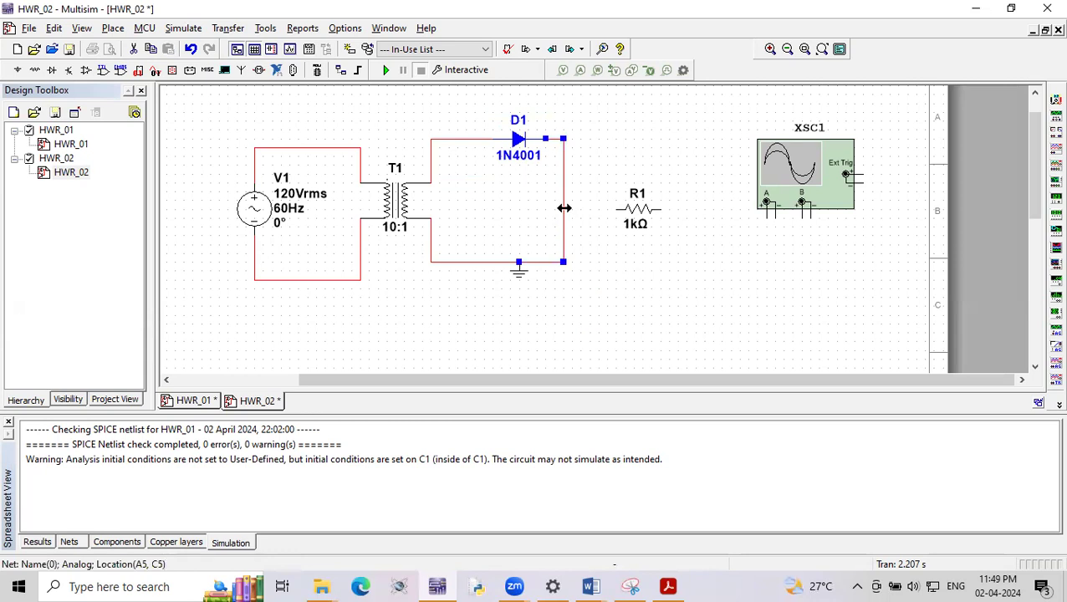
pyautogui.press('Delete')
pyautogui.click(645, 220)
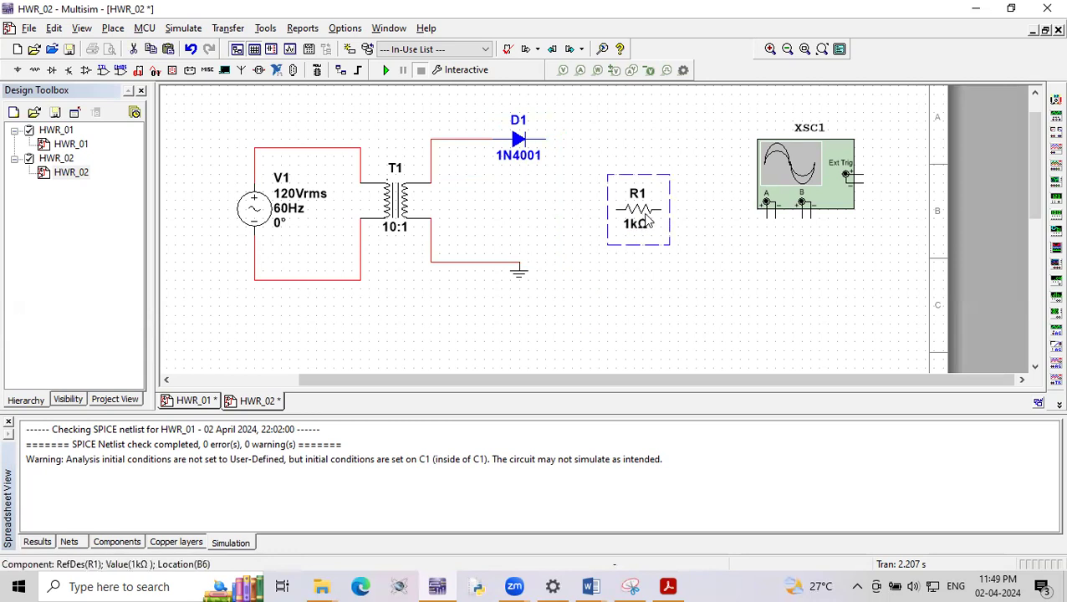
pyautogui.hotkey('ctrl', 'r')
pyautogui.click(642, 268)
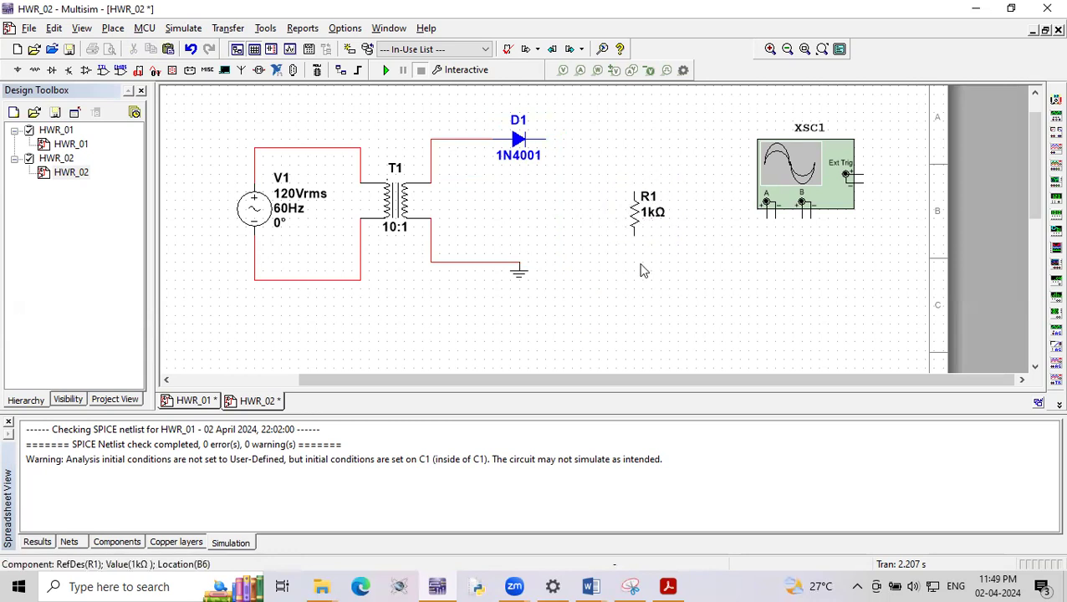
# - Wire resistor R1 between the diode's cathode and the ground wire, moving the resistor closer to the diode
pyautogui.click(633, 196)
pyautogui.click(544, 139)
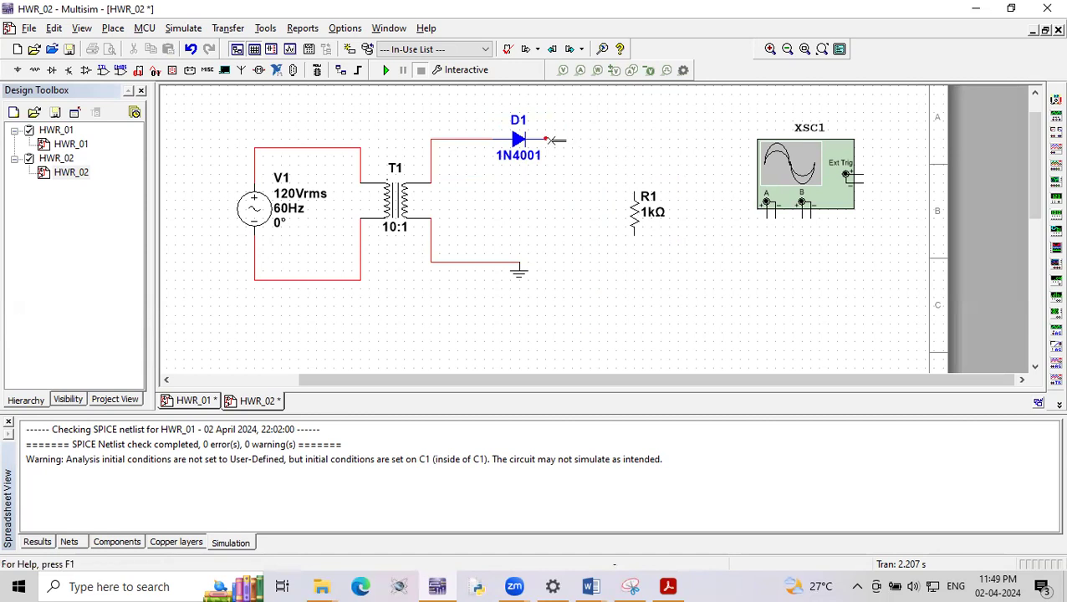
pyautogui.click(629, 216)
pyautogui.moveTo(629, 215); pyautogui.dragTo(602, 216)
pyautogui.click(611, 248)
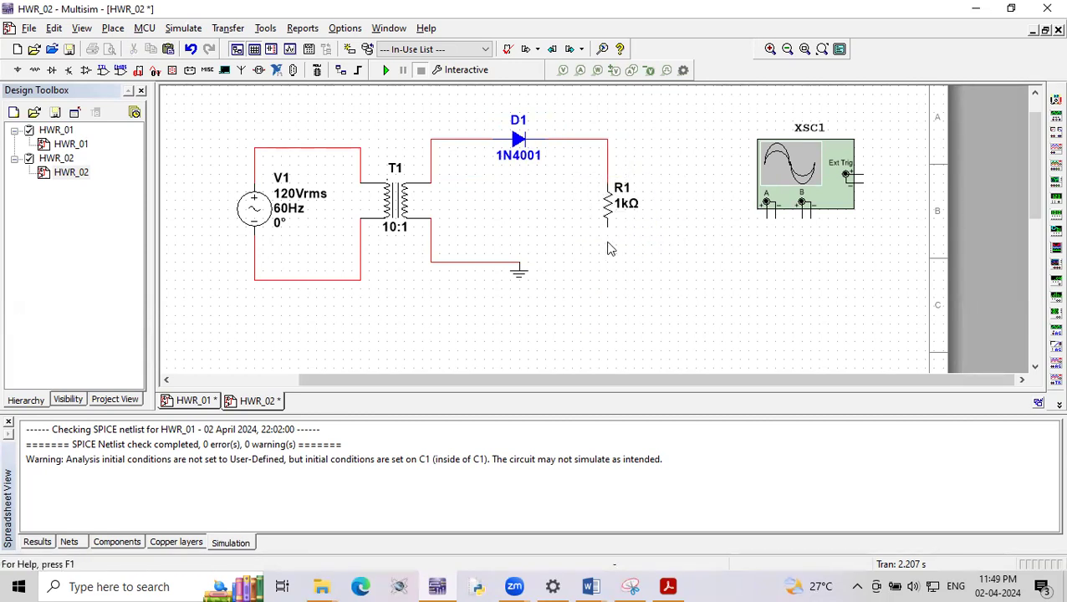
pyautogui.click(607, 225)
pyautogui.click(511, 261)
# - Replace the ground with a pasted copy below the circuit and delete the stepped wire between the transformer and resistor
pyautogui.click(518, 281)
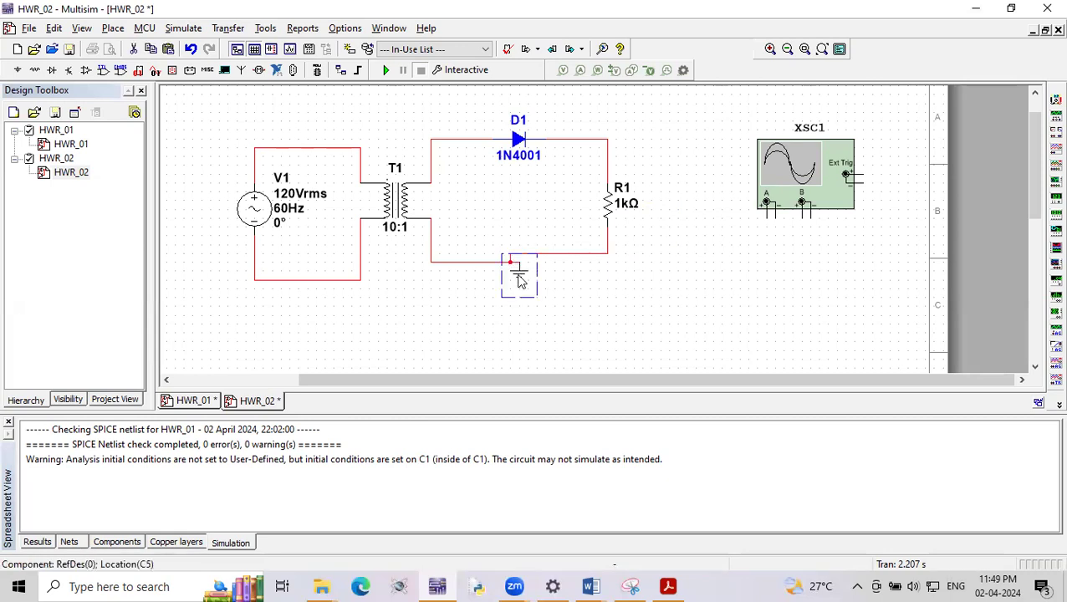
pyautogui.press('Delete')
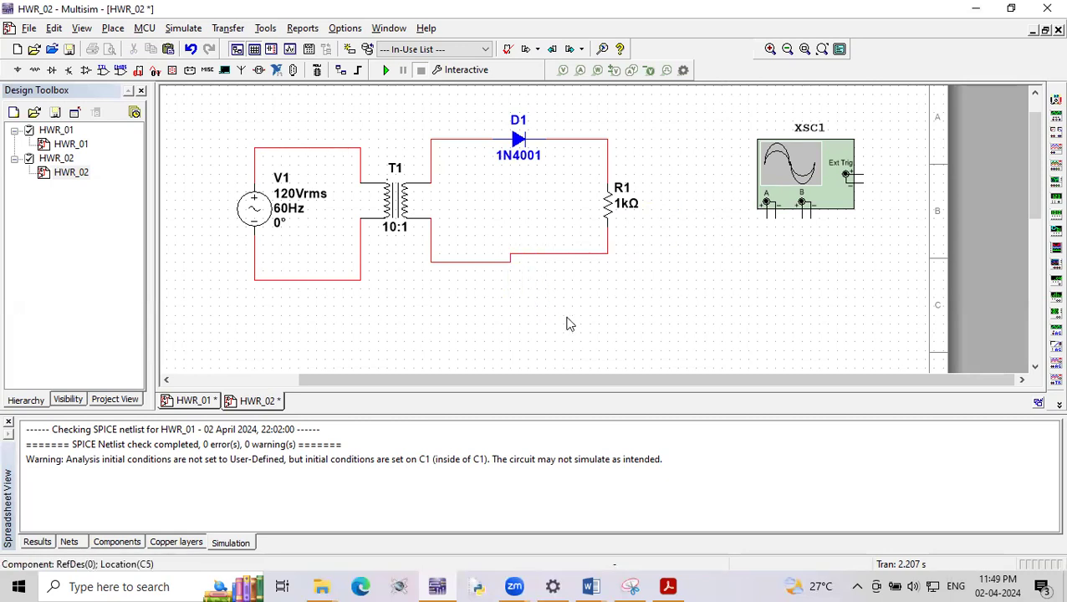
pyautogui.hotkey('ctrl', 'v')
pyautogui.click(538, 261)
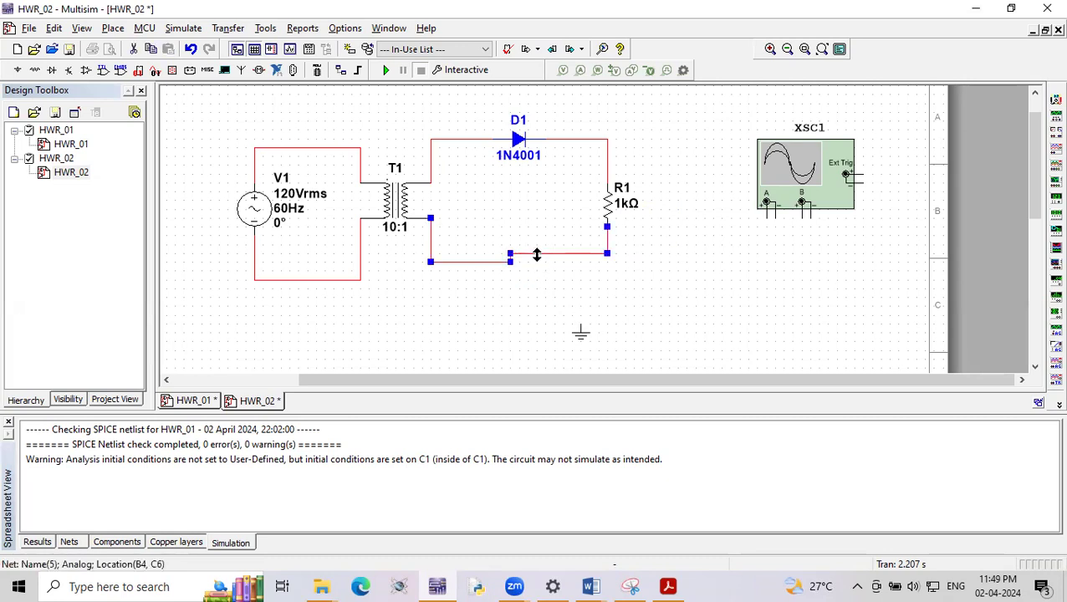
pyautogui.press('Delete')
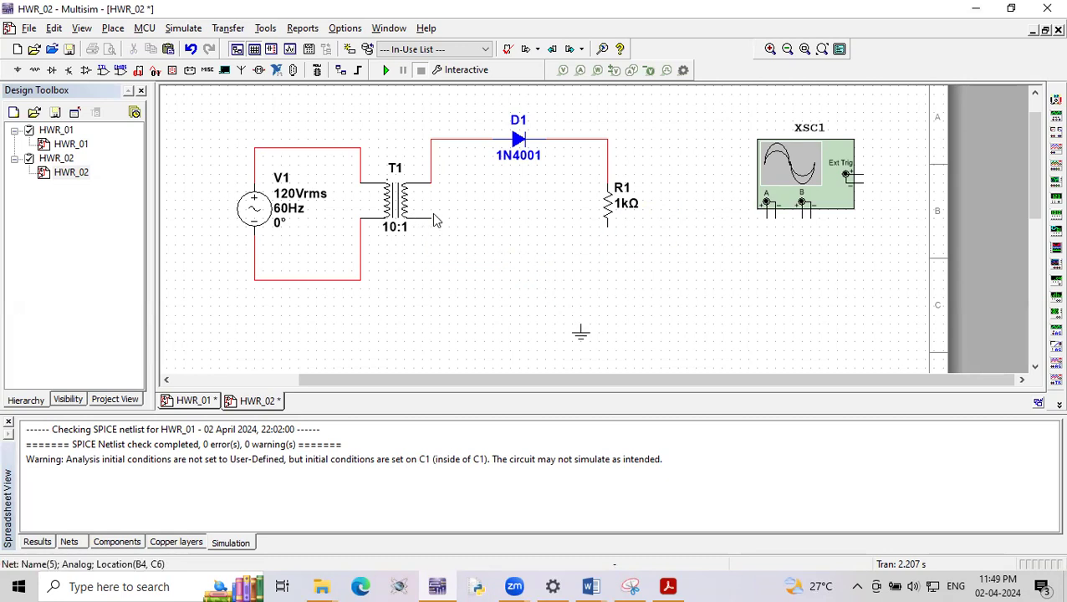
# - Wire the transformer's lower secondary terminal straight to the resistor's lower terminal and connect the ground to that wire
pyautogui.click(432, 219)
pyautogui.click(426, 257)
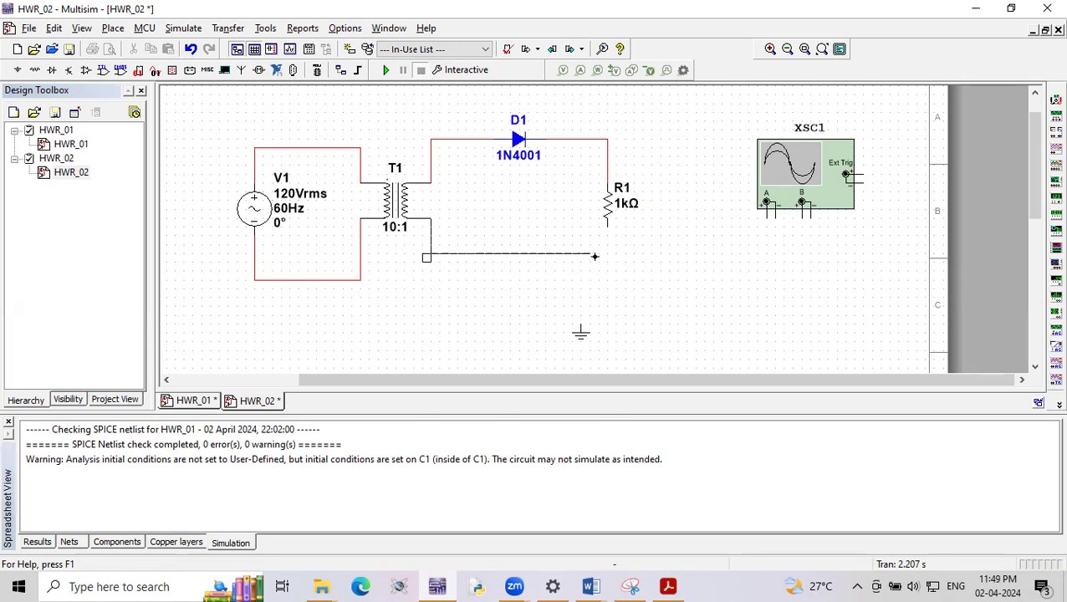
pyautogui.press('Escape')
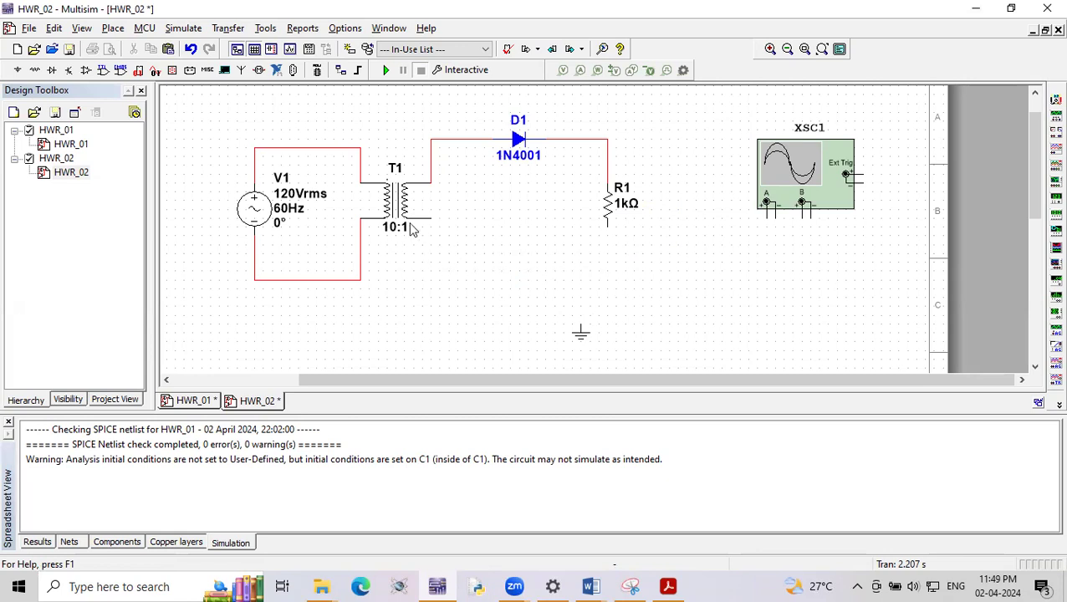
pyautogui.click(608, 236)
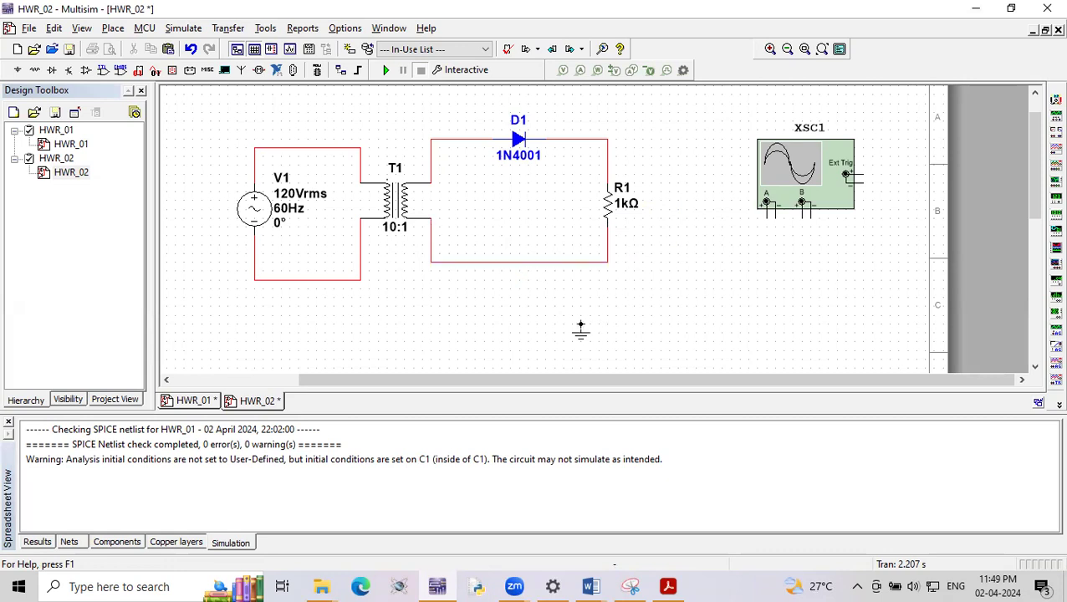
pyautogui.click(593, 278)
pyautogui.click(668, 323)
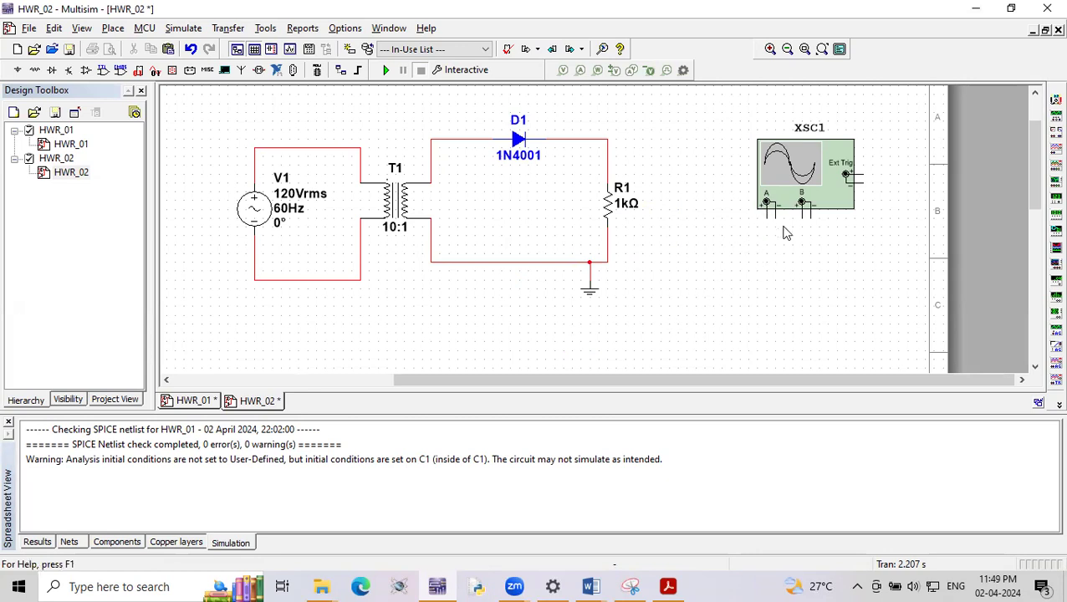
# - Join the negative terminals of oscilloscope channels A and B and attach a copied ground to that wire
pyautogui.scroll(2, 783, 231)
pyautogui.moveTo(750, 237); pyautogui.dragTo(842, 235)
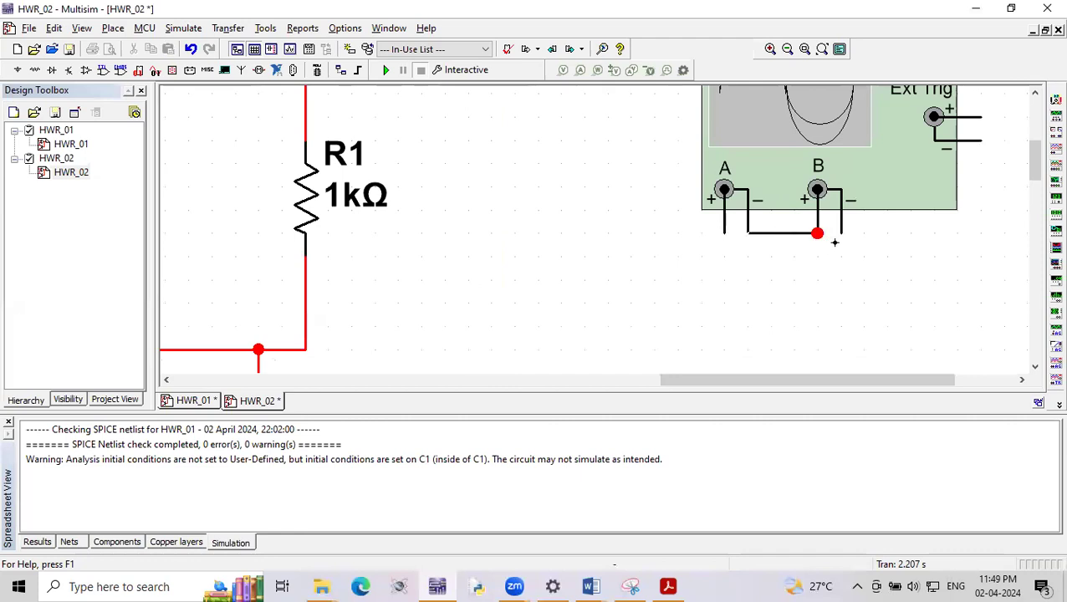
pyautogui.scroll(-2, 586, 276)
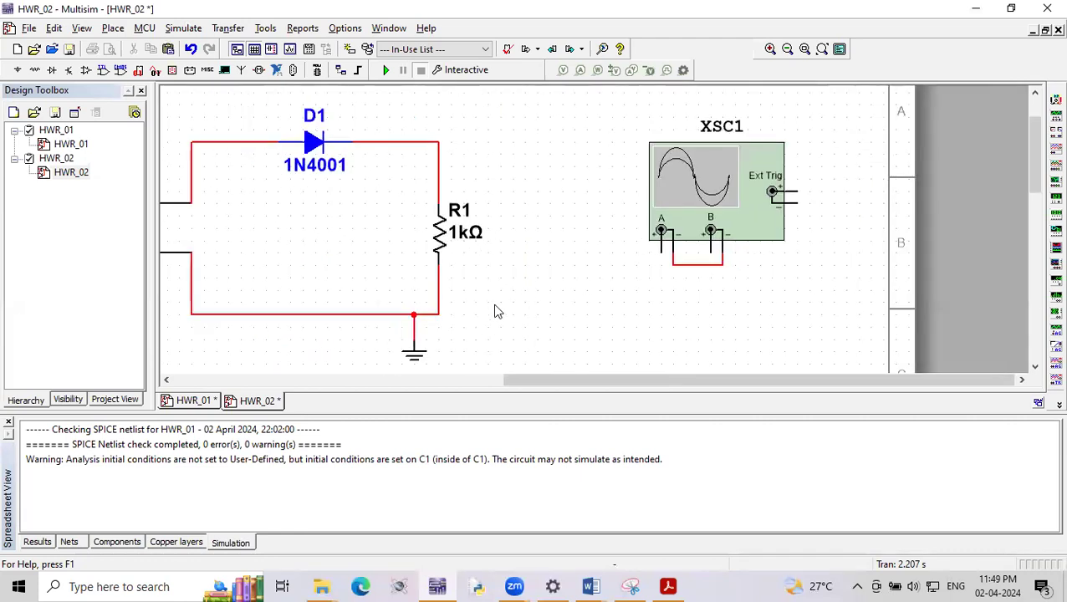
pyautogui.click(412, 356)
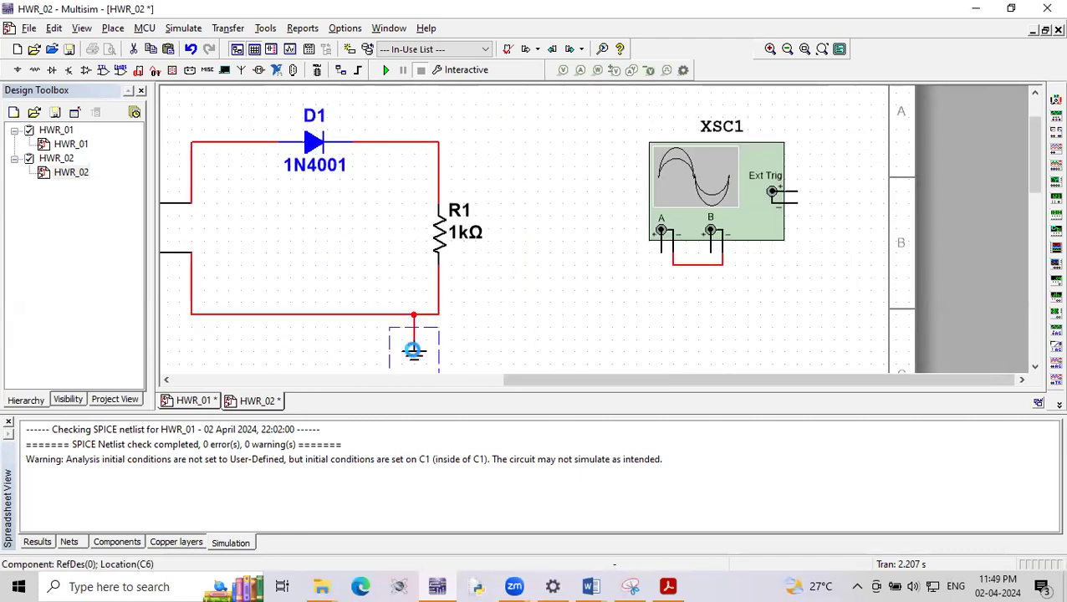
pyautogui.hotkey('ctrl', 'v')
pyautogui.click(698, 274)
pyautogui.scroll(-2, 595, 245)
pyautogui.click(643, 237)
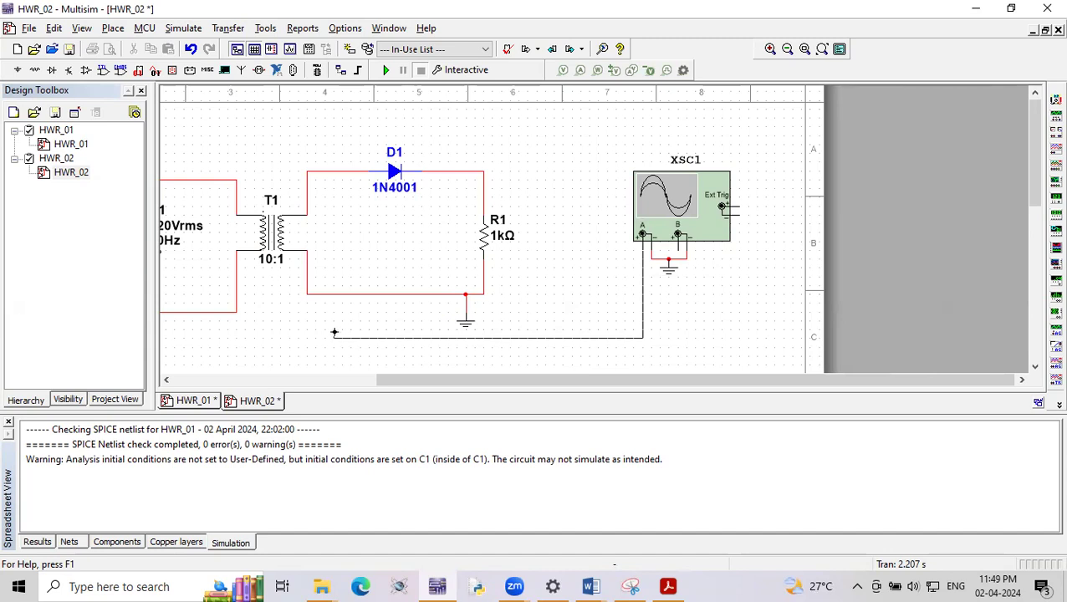
pyautogui.click(325, 294)
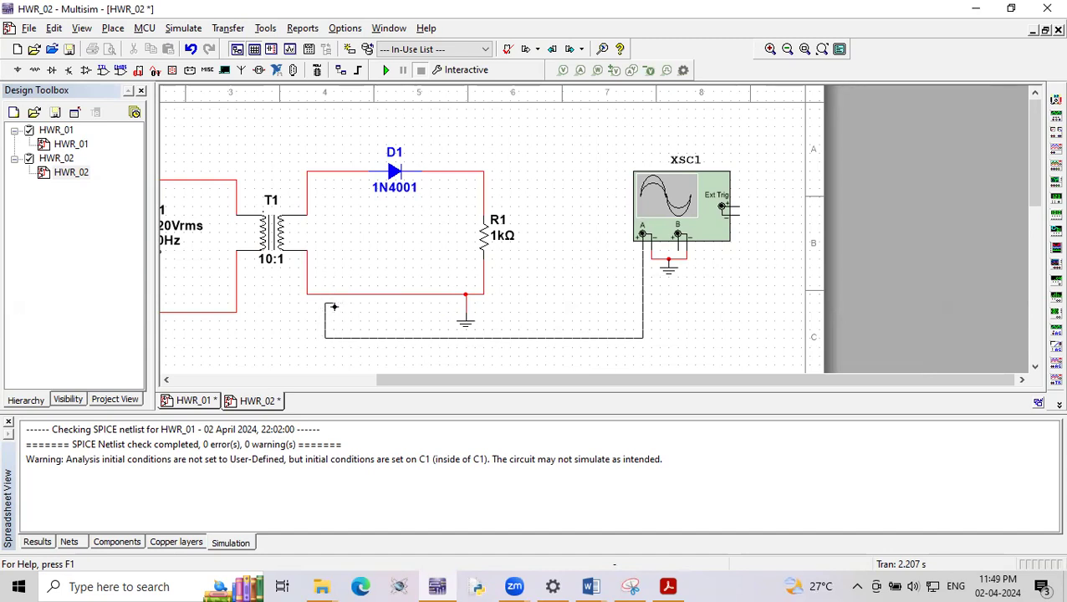
pyautogui.hotkey('ctrl', 'z')
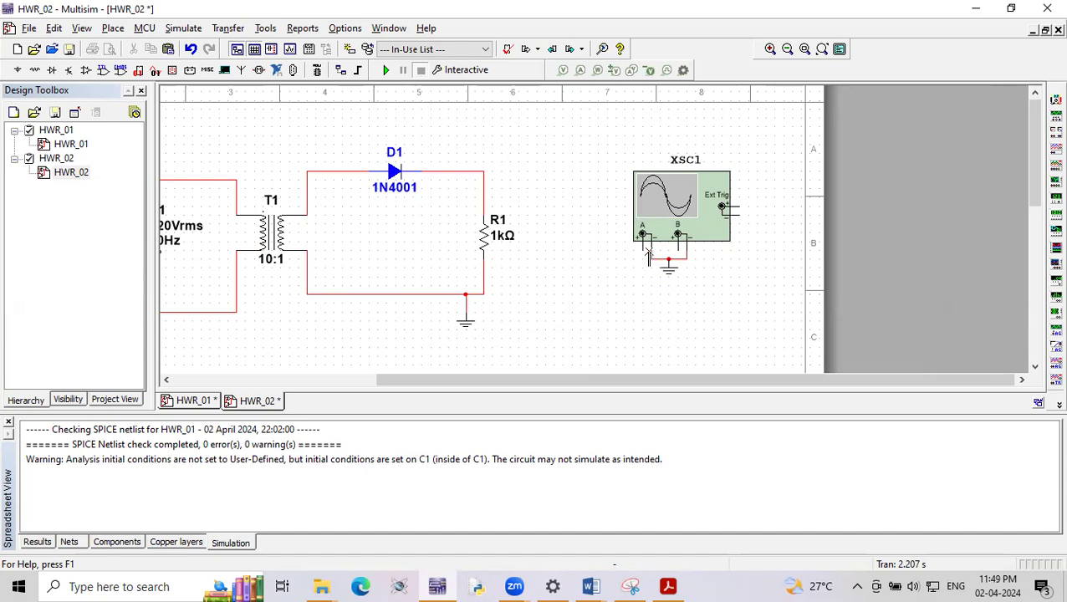
# - Wire oscilloscope channel A's positive terminal to the transformer-side wire at diode D1's anode
pyautogui.click(643, 248)
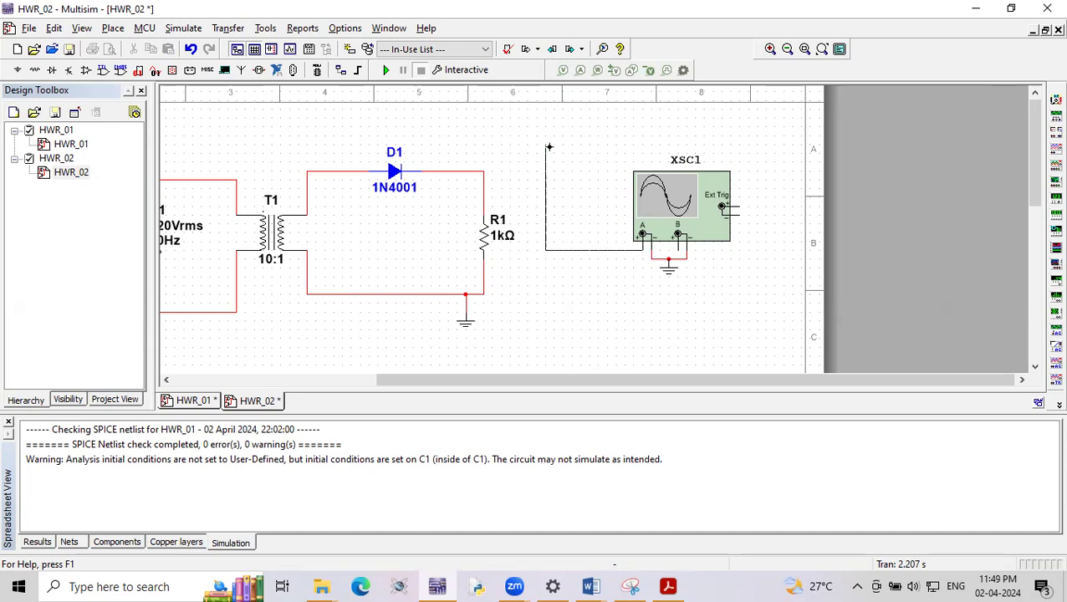
pyautogui.click(342, 172)
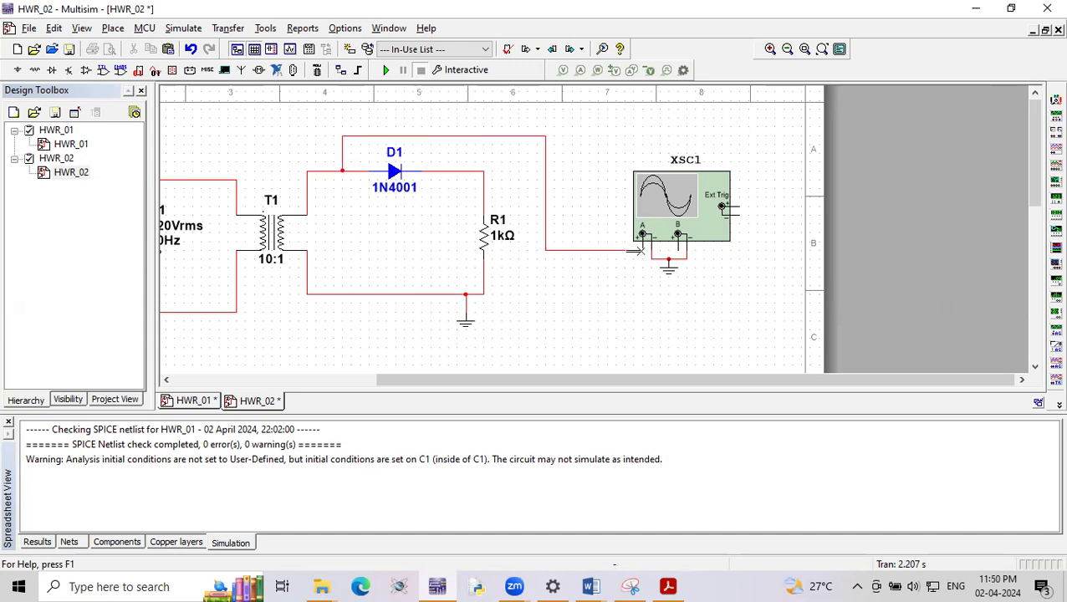
# - Try to wire channel B's positive terminal to the wire above resistor R1, and delete that connection
pyautogui.click(679, 246)
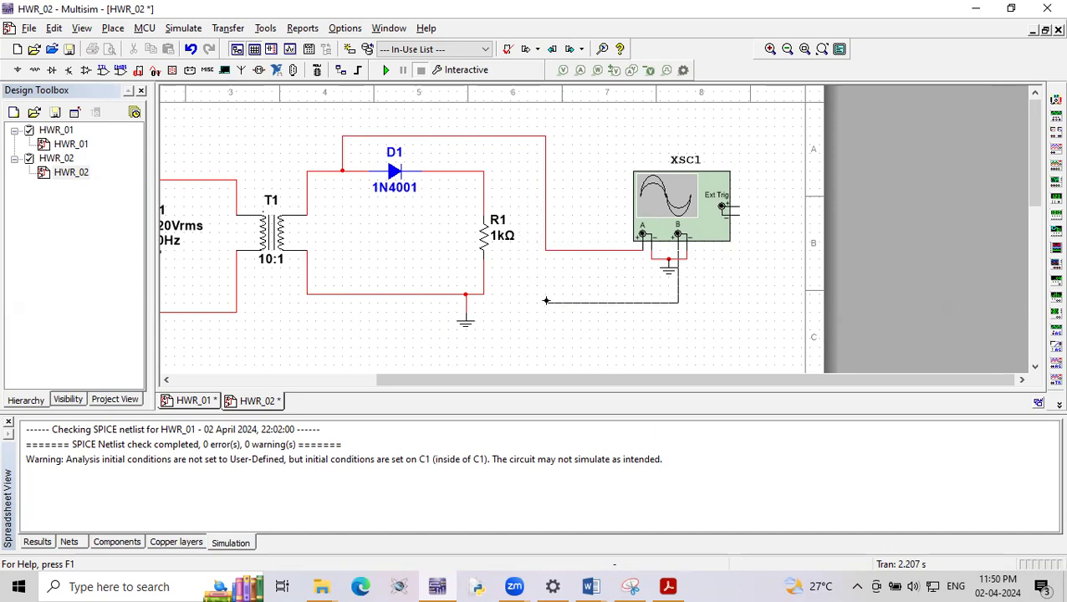
pyautogui.press('Escape')
pyautogui.click(679, 246)
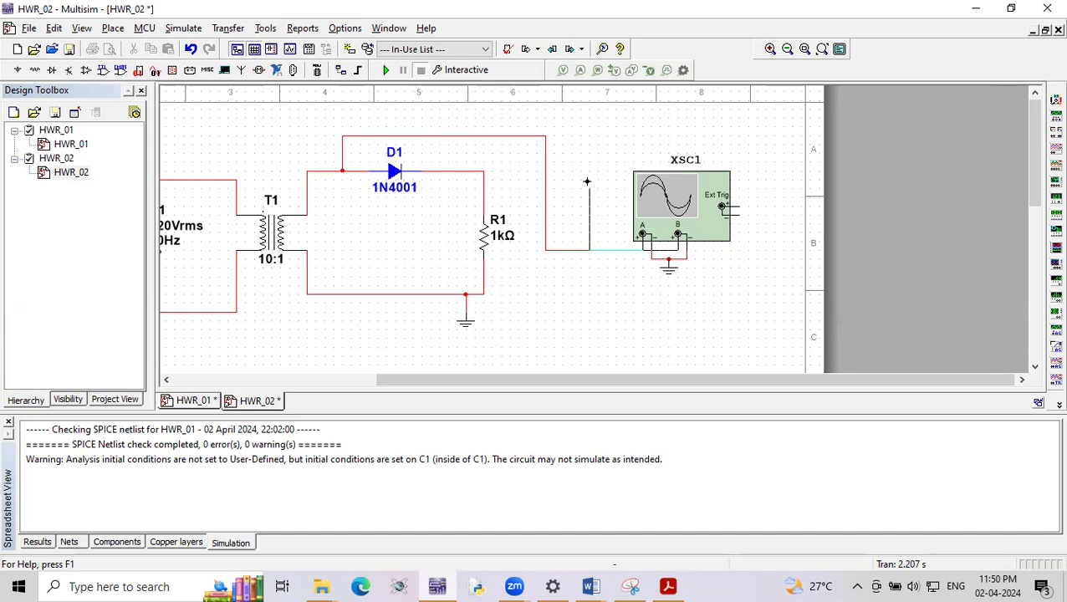
pyautogui.click(483, 179)
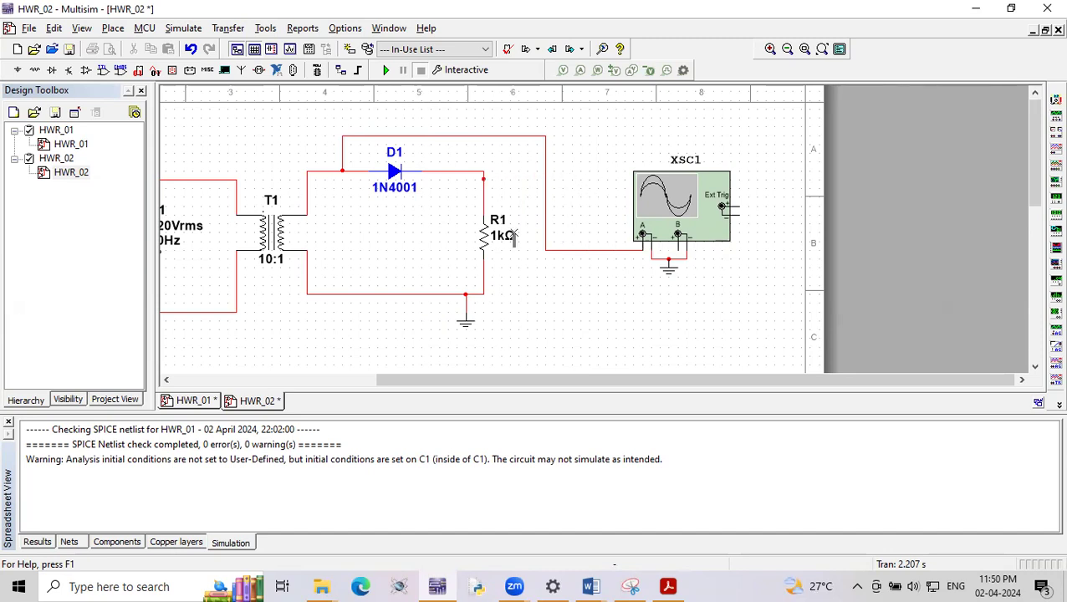
pyautogui.click(546, 235)
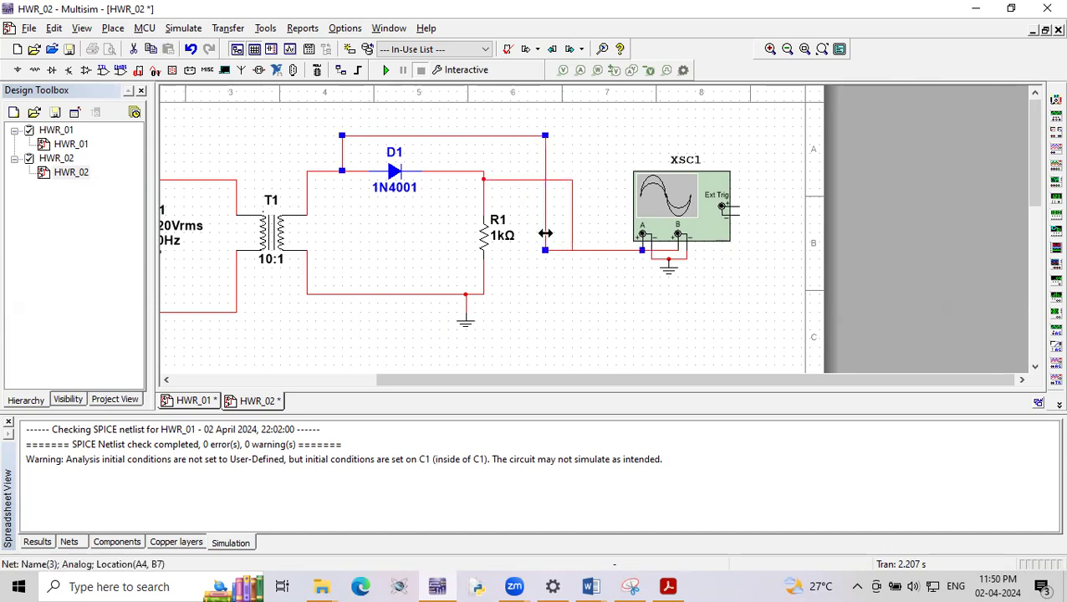
pyautogui.click(572, 224)
pyautogui.press('Delete')
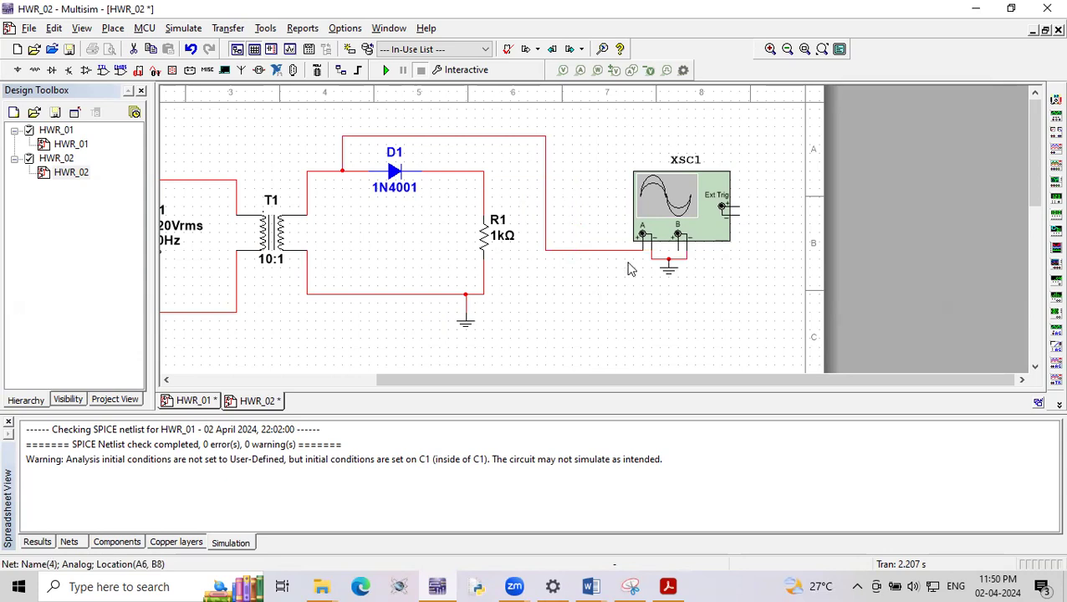
# - Move oscilloscope XSC1 higher on the sheet and reroute the channel A wire above the diode and clear of the instrument
pyautogui.moveTo(631, 225); pyautogui.dragTo(641, 170)
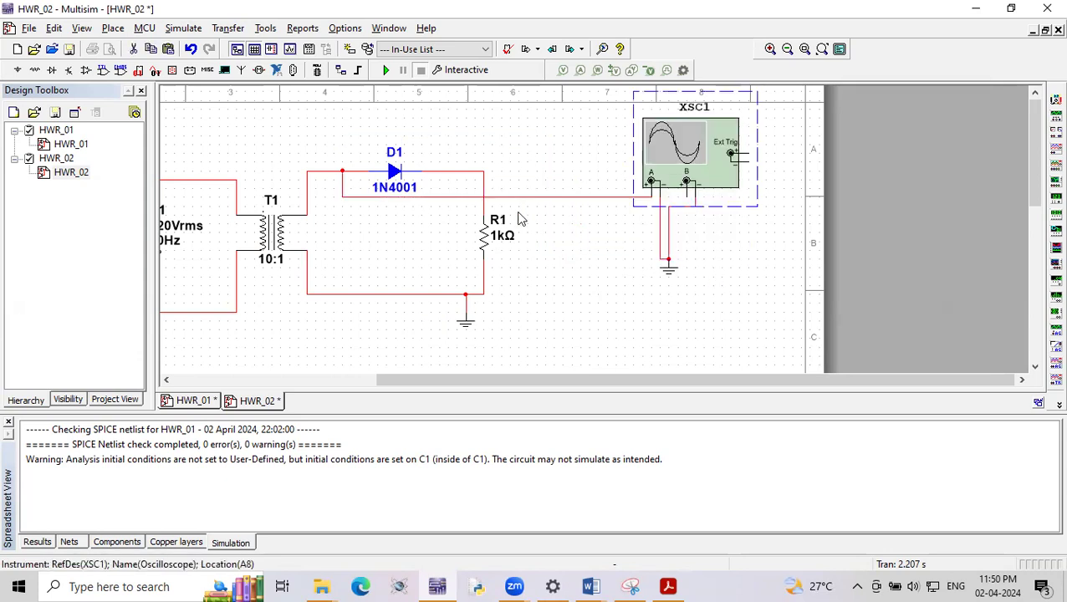
pyautogui.moveTo(519, 198); pyautogui.dragTo(505, 128)
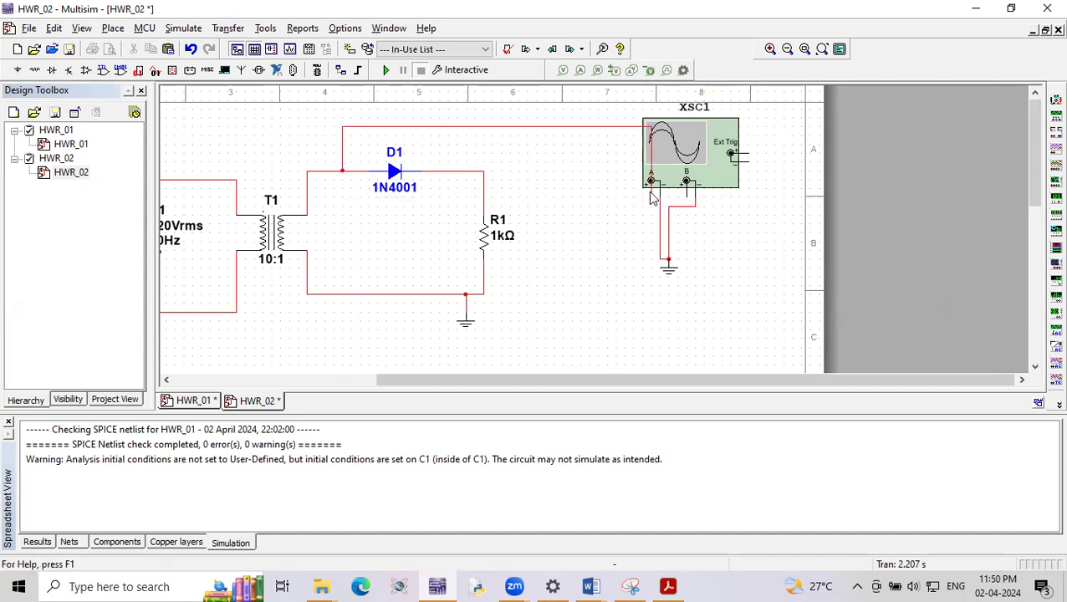
pyautogui.moveTo(655, 169); pyautogui.dragTo(599, 167)
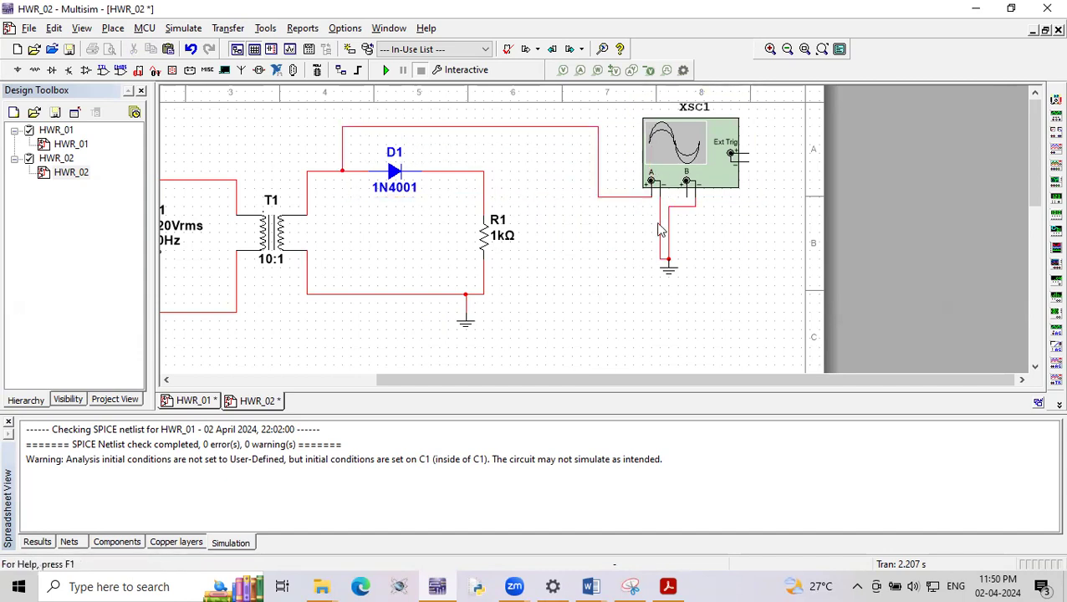
# - Delete the wires connecting the oscilloscope's negative terminals to their ground
pyautogui.click(683, 206)
pyautogui.press('Delete')
pyautogui.click(661, 228)
pyautogui.press('Delete')
# - Try to rejoin the oscilloscope's negative terminals and ground, and delete the tangled wires
pyautogui.click(661, 197)
pyautogui.click(697, 198)
pyautogui.click(671, 268)
pyautogui.moveTo(671, 268); pyautogui.dragTo(673, 215)
pyautogui.moveTo(685, 208); pyautogui.dragTo(673, 274)
pyautogui.click(678, 267)
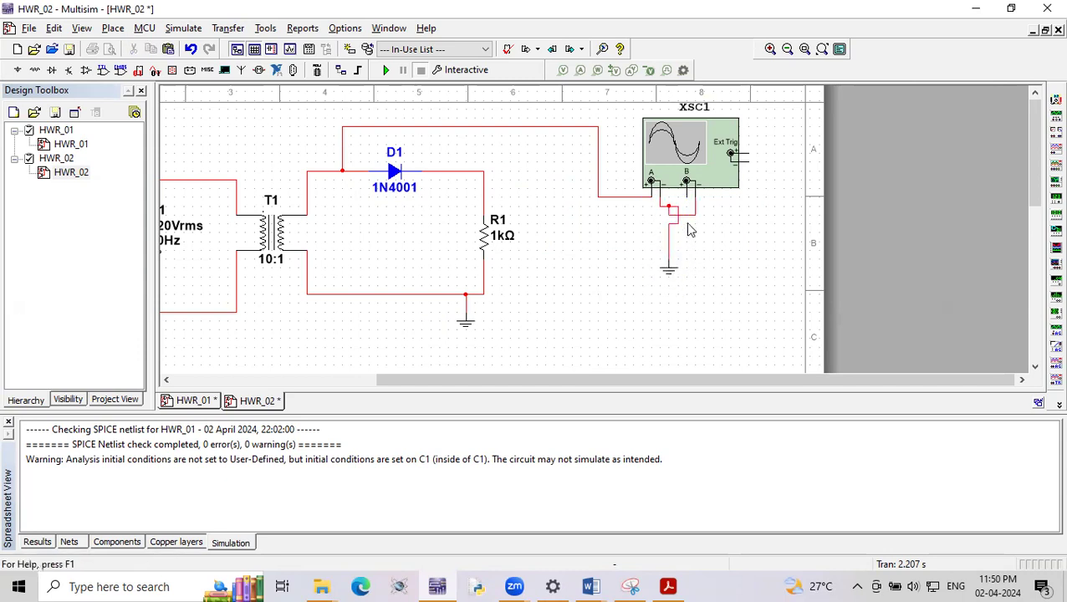
pyautogui.click(688, 216)
pyautogui.press('Delete')
pyautogui.click(670, 229)
pyautogui.press('Delete')
# - Wire channel B's positive terminal to the junction of the diode's cathode and R1, straightening the wire level with the diode
pyautogui.click(687, 196)
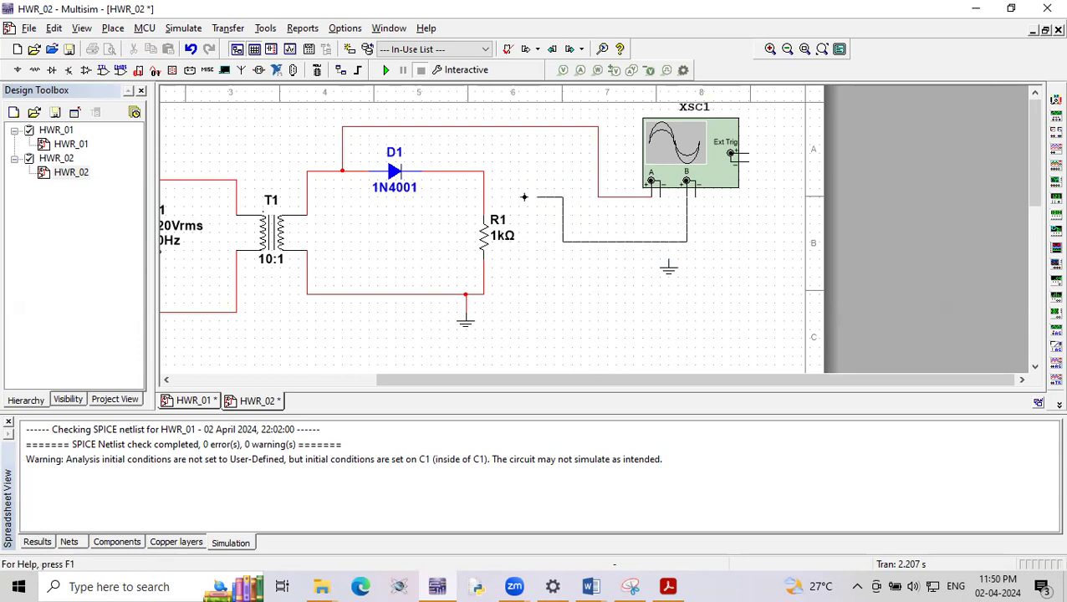
pyautogui.click(487, 173)
pyautogui.moveTo(526, 198); pyautogui.dragTo(526, 171)
pyautogui.click(557, 268)
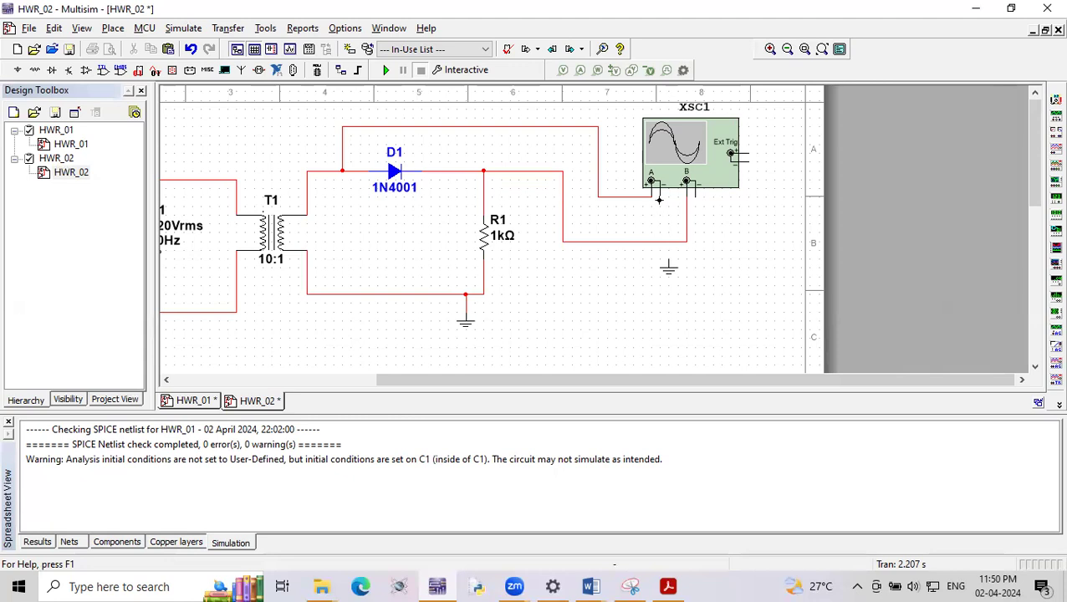
# - Join the negative terminals of channels A and B and attach the ground directly beneath that wire
pyautogui.click(691, 204)
pyautogui.click(673, 261)
pyautogui.moveTo(674, 261); pyautogui.dragTo(673, 222)
pyautogui.click(705, 244)
pyautogui.scroll(1, 692, 216)
pyautogui.scroll(-2, 696, 219)
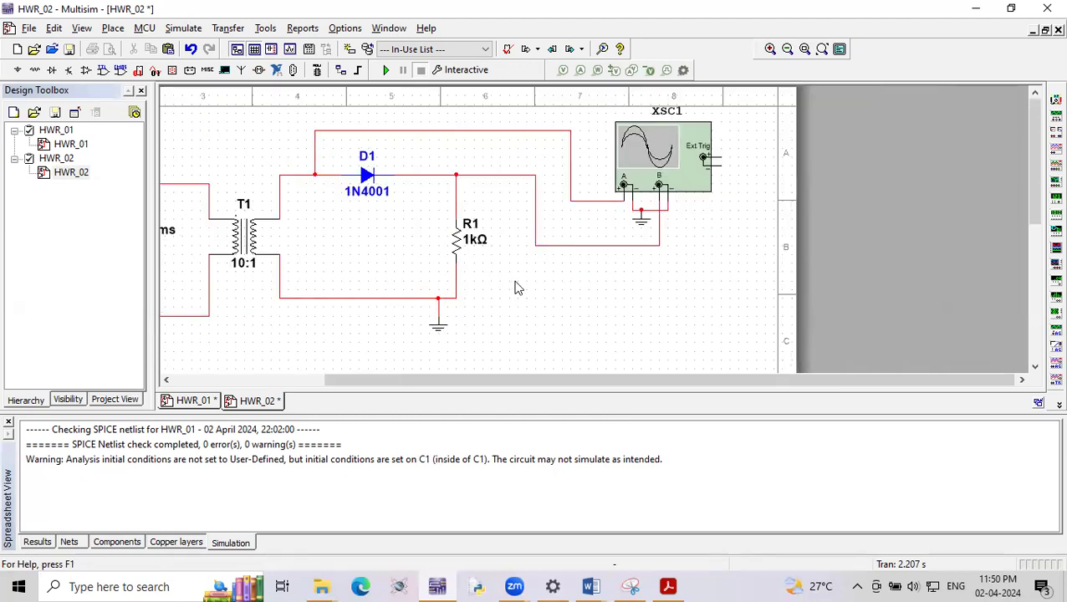
pyautogui.scroll(-1, 191, 227)
pyautogui.scroll(2, 251, 242)
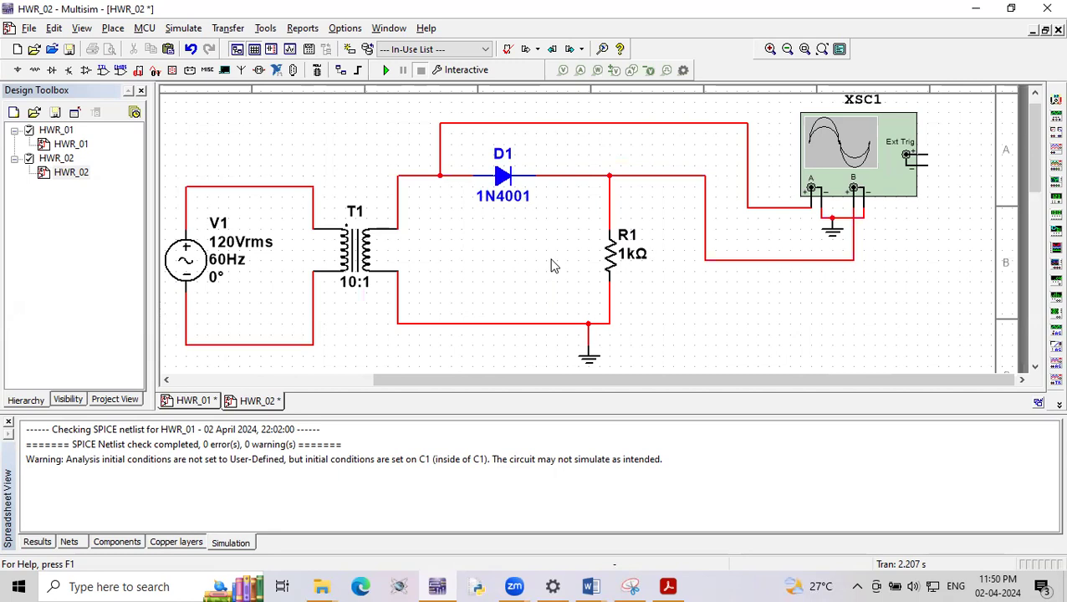
pyautogui.scroll(-1, 552, 266)
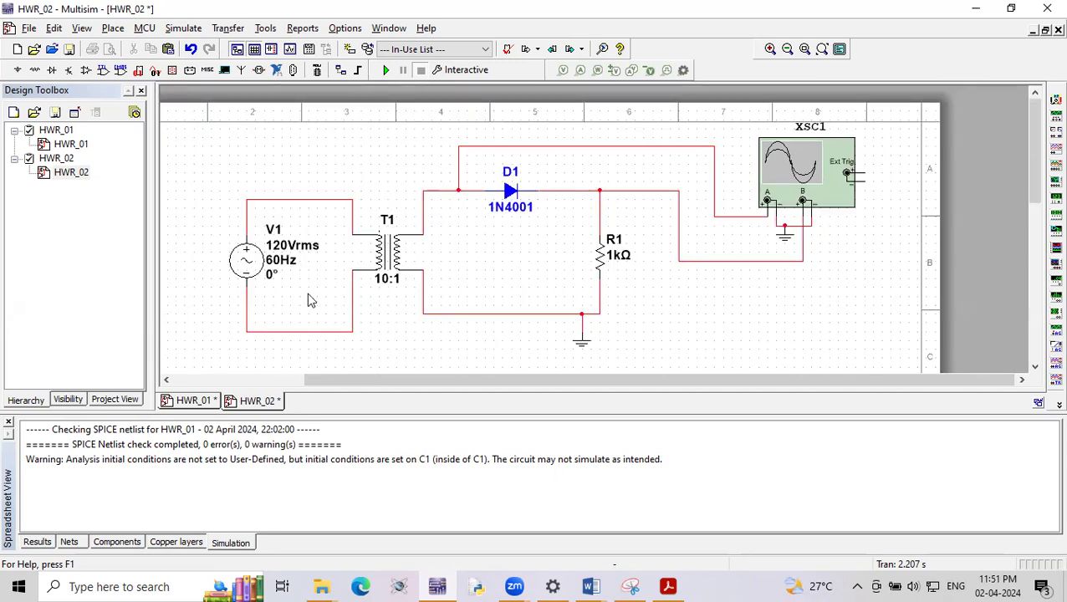
# - Set the frequency of AC source V1 to 50 Hz
pyautogui.click(255, 260)
pyautogui.doubleClick(255, 260)
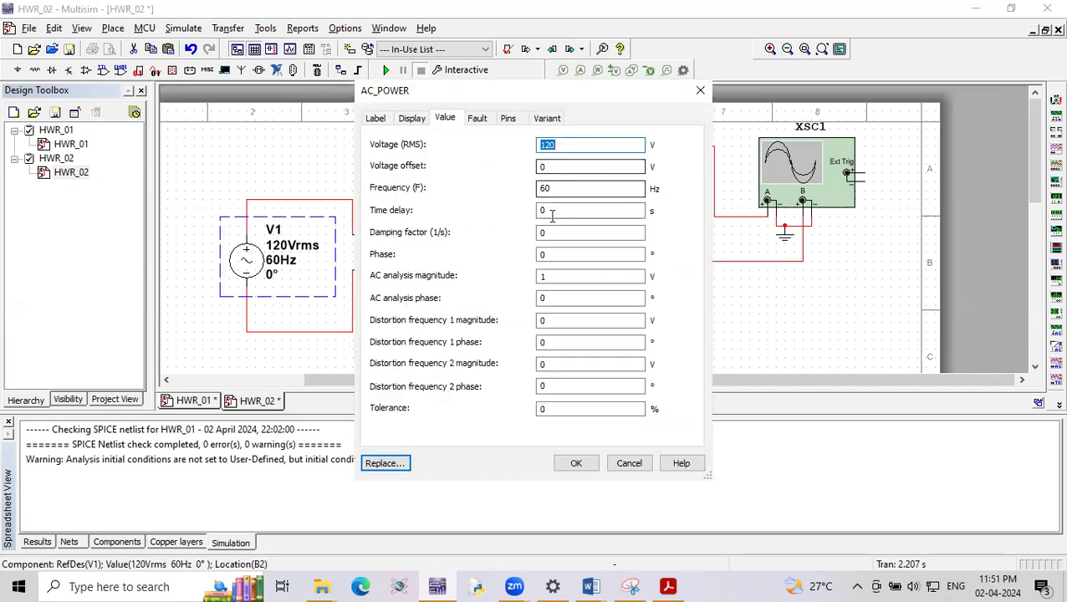
pyautogui.click(550, 188)
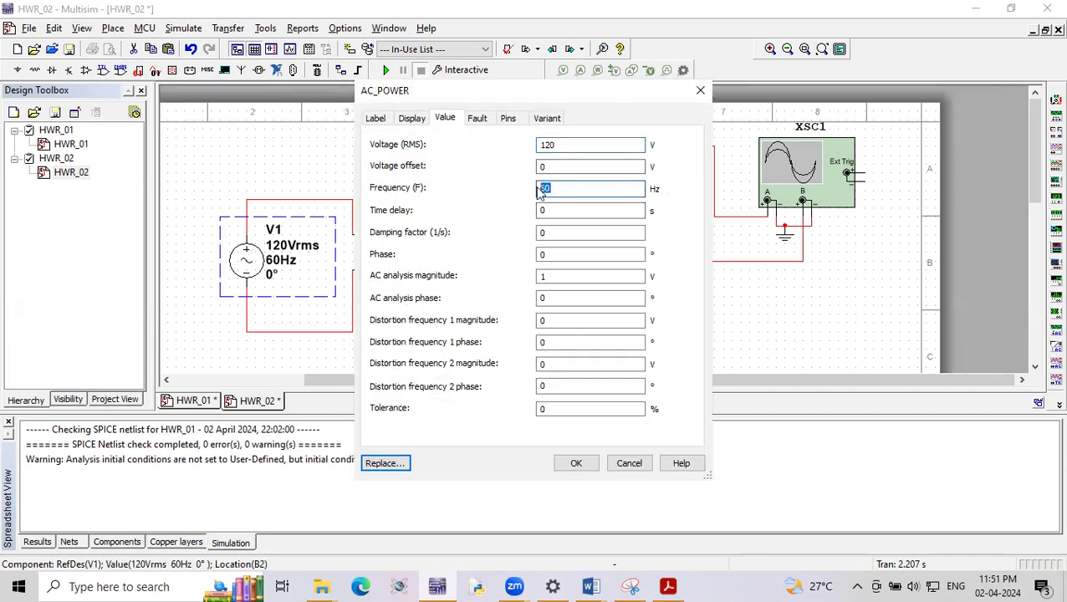
pyautogui.press('BackSpace')
pyautogui.press('BackSpace')
pyautogui.write('50')
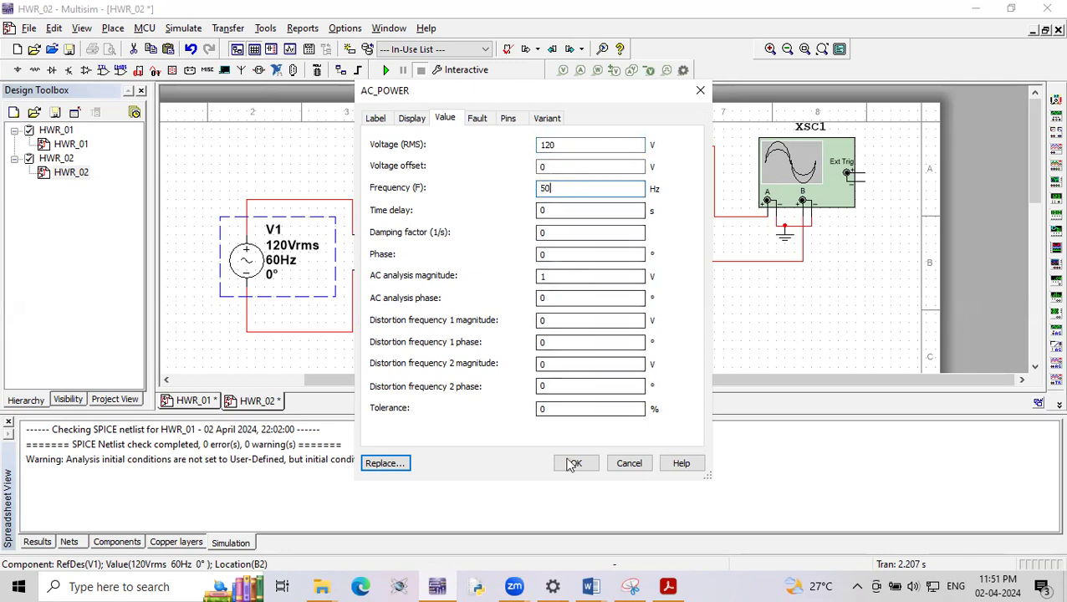
pyautogui.click(576, 463)
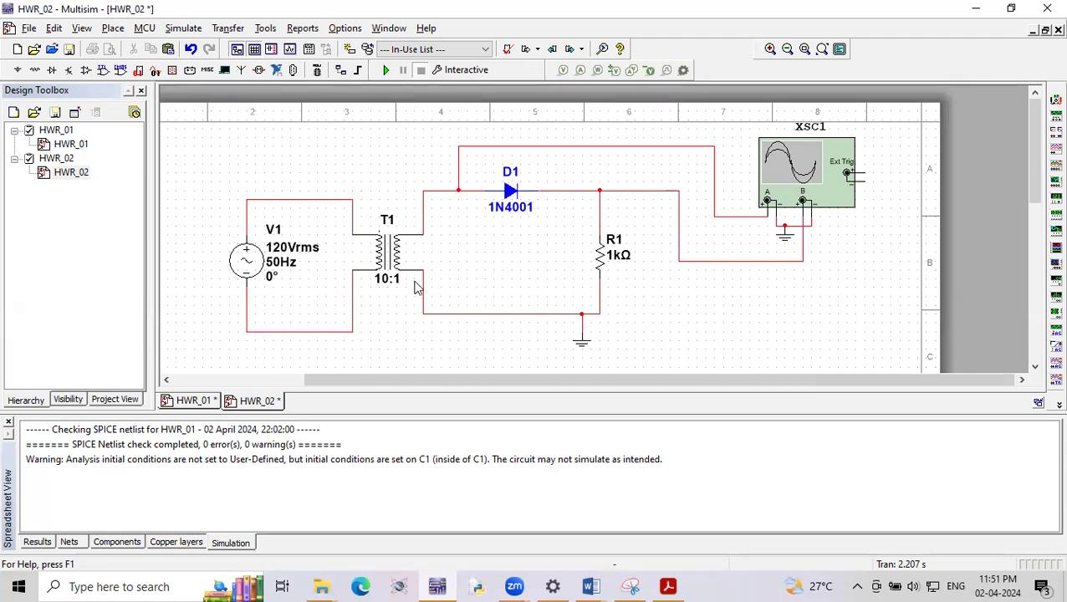
# - Run the simulation and set oscilloscope channel B's scale to 100 uV/Div, closing the oscilloscope window
pyautogui.click(386, 72)
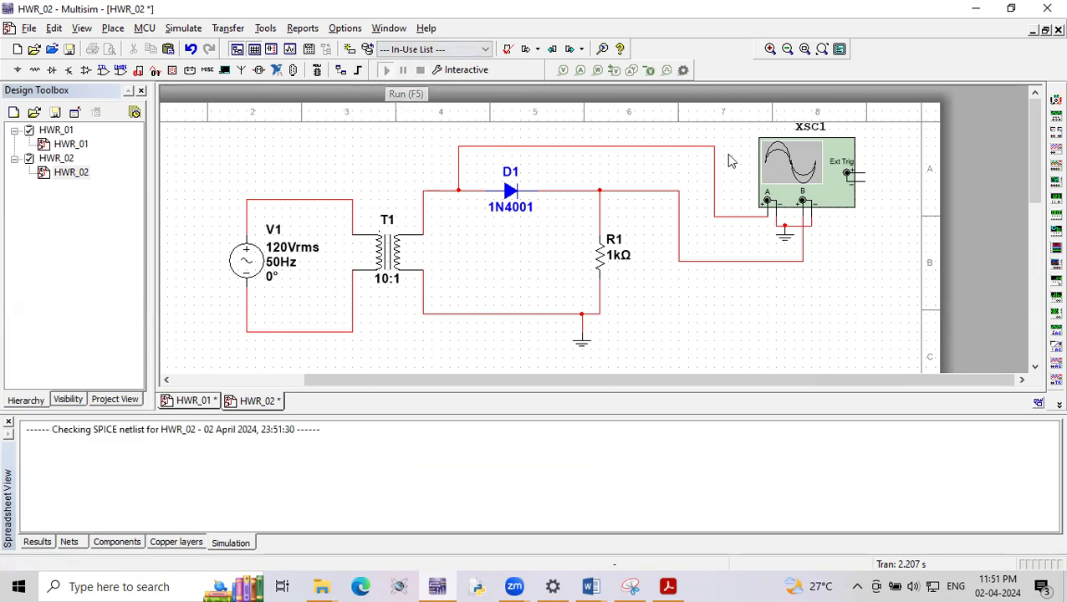
pyautogui.doubleClick(824, 174)
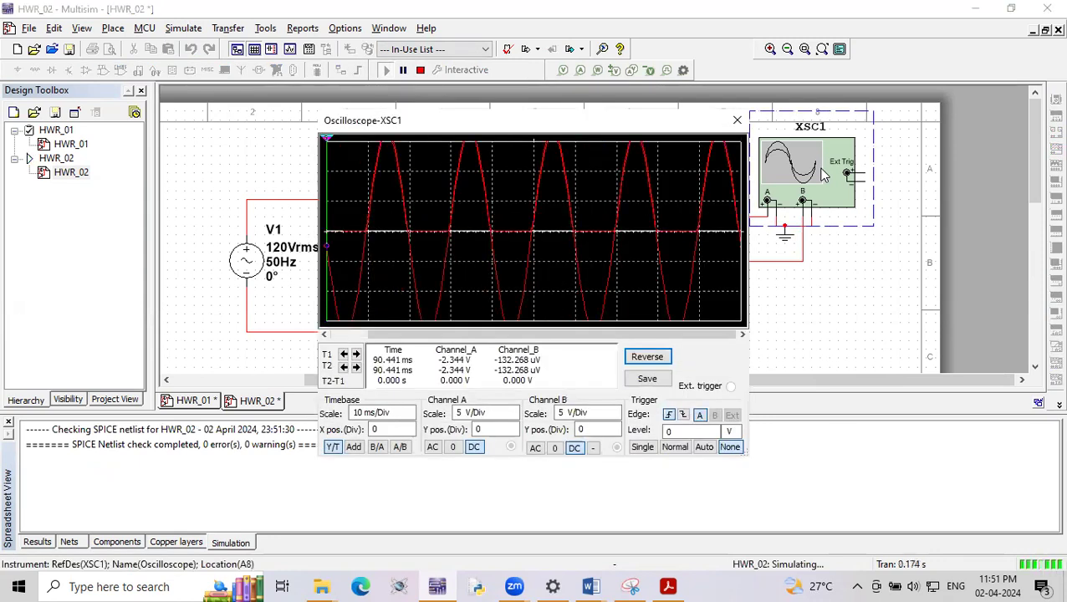
pyautogui.click(616, 418)
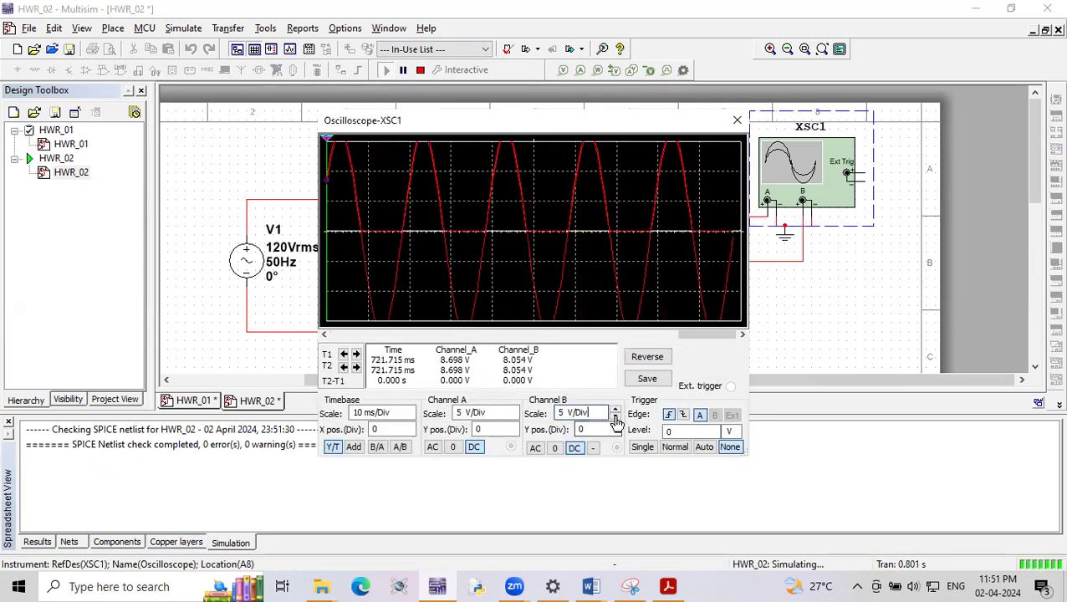
pyautogui.click(616, 418)
pyautogui.click(616, 418)
pyautogui.click(616, 417)
pyautogui.click(615, 417)
pyautogui.click(616, 417)
pyautogui.click(615, 417)
pyautogui.click(616, 417)
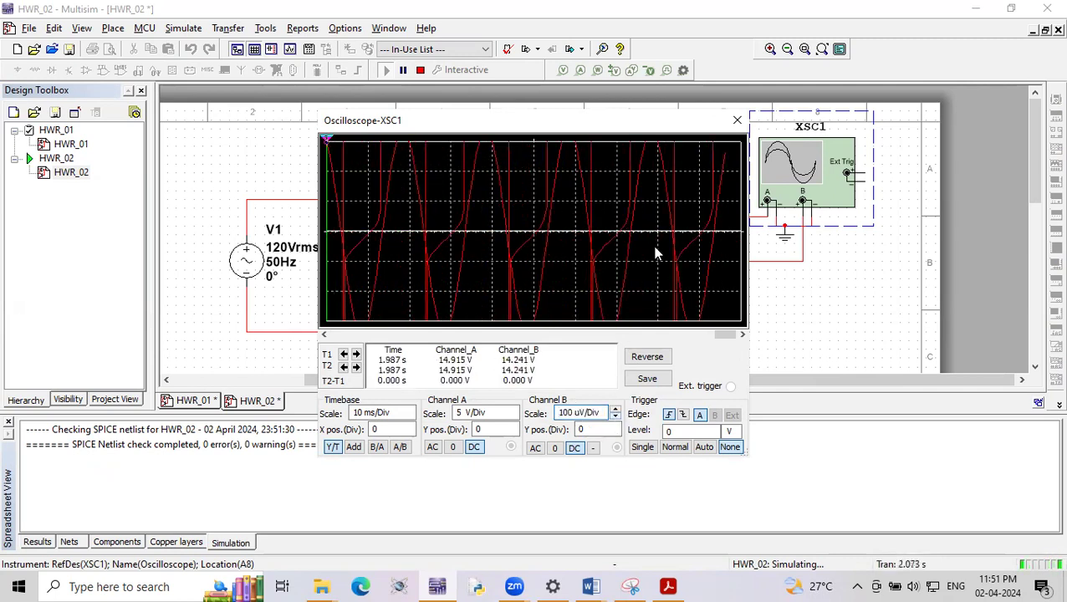
pyautogui.click(737, 120)
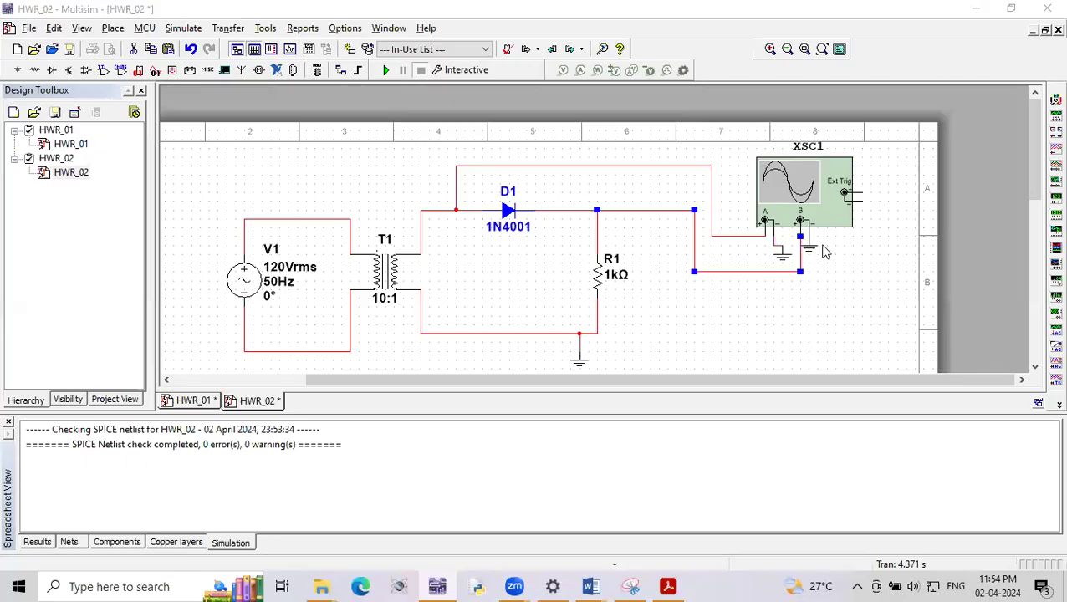
# - Run the simulation to view the channel A and B waveforms on the oscilloscope, and stop it
pyautogui.click(826, 301)
pyautogui.scroll(1, 807, 256)
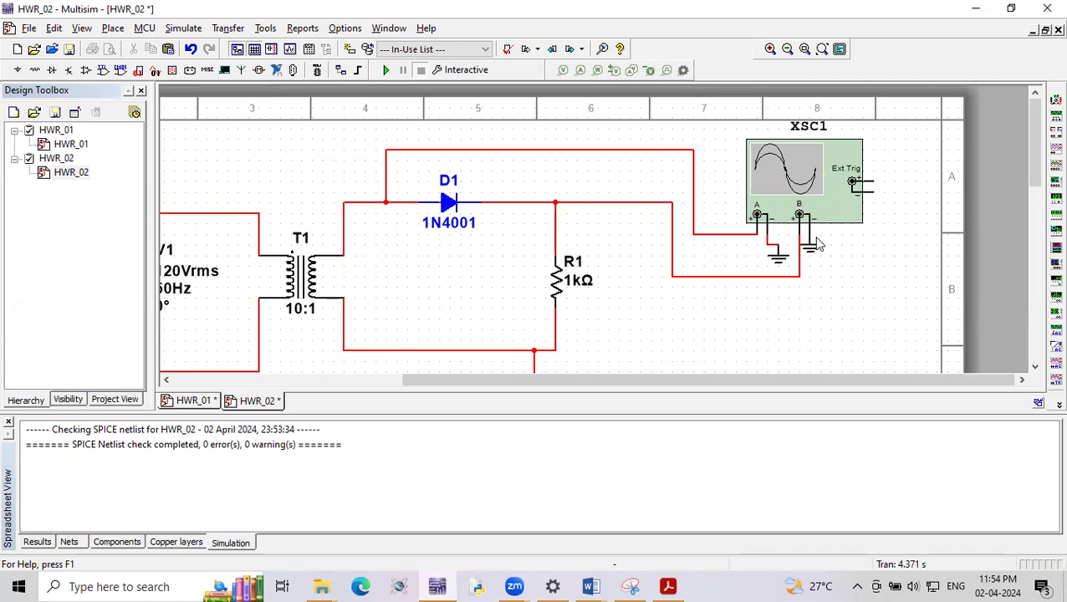
pyautogui.scroll(-2, 615, 266)
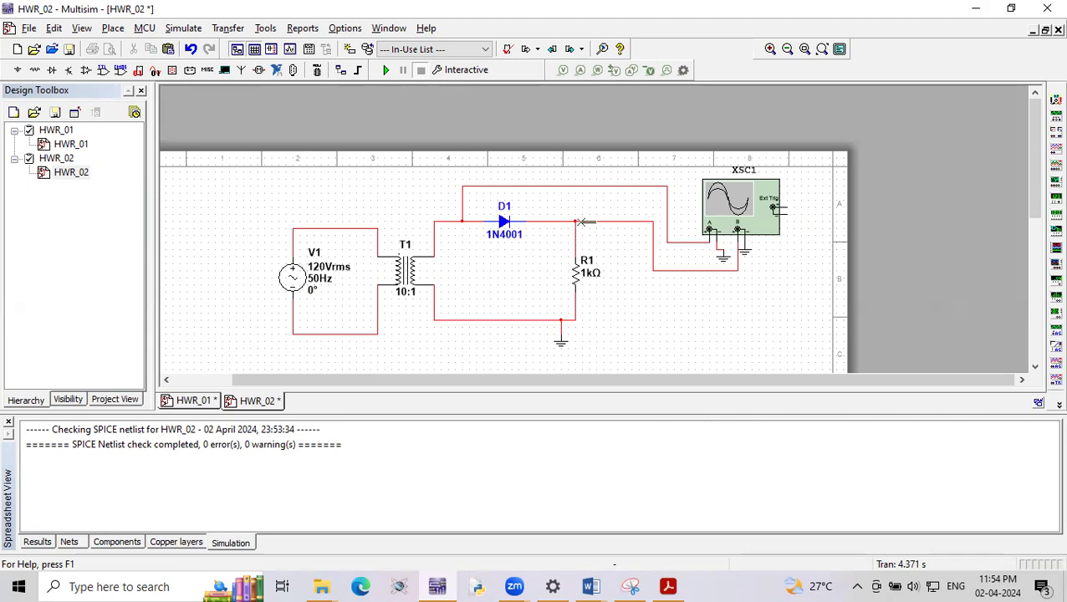
pyautogui.click(385, 69)
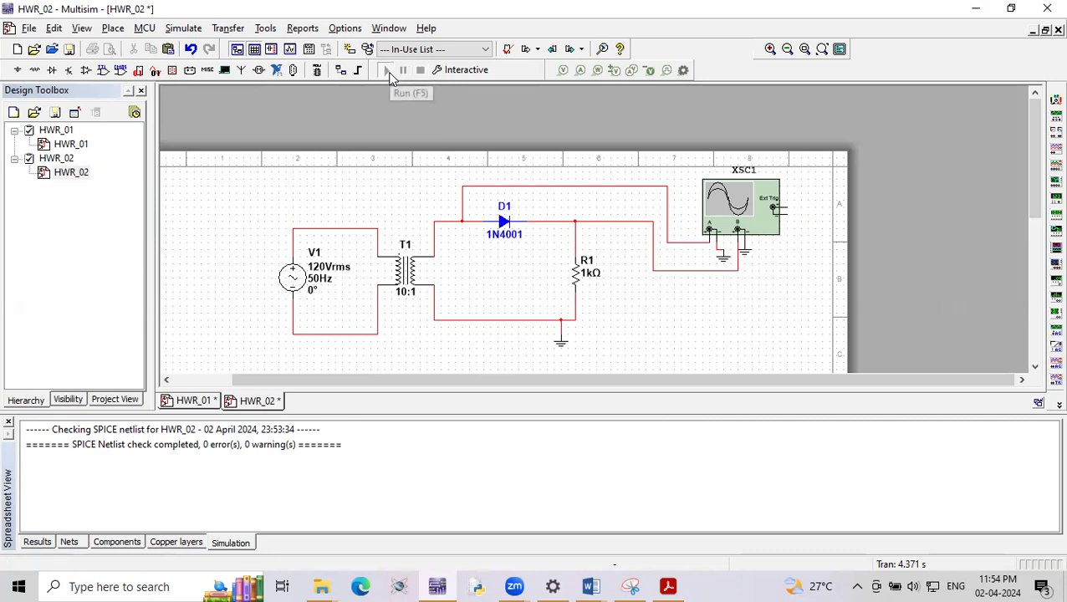
pyautogui.doubleClick(715, 205)
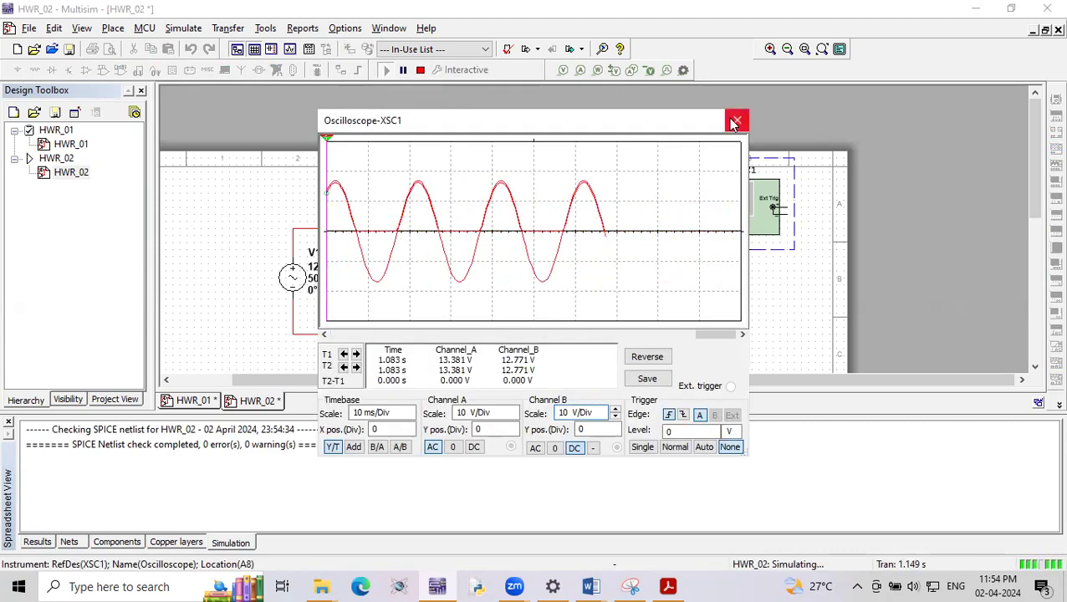
pyautogui.click(733, 126)
pyautogui.click(420, 70)
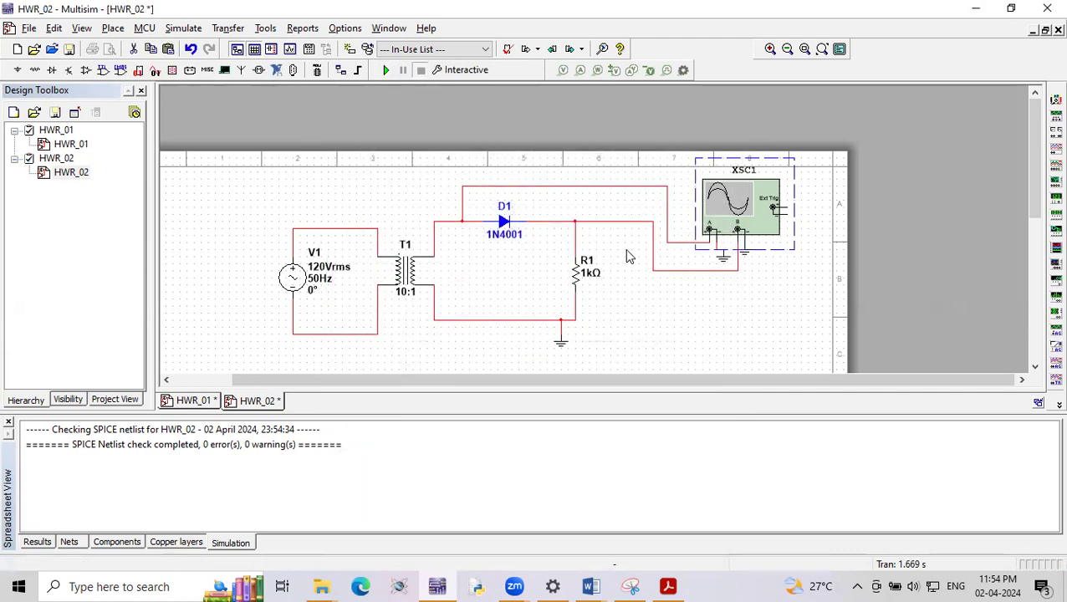
# - Change the net color of the wire from the diode's cathode and R1 to channel B to blue
pyautogui.doubleClick(654, 245)
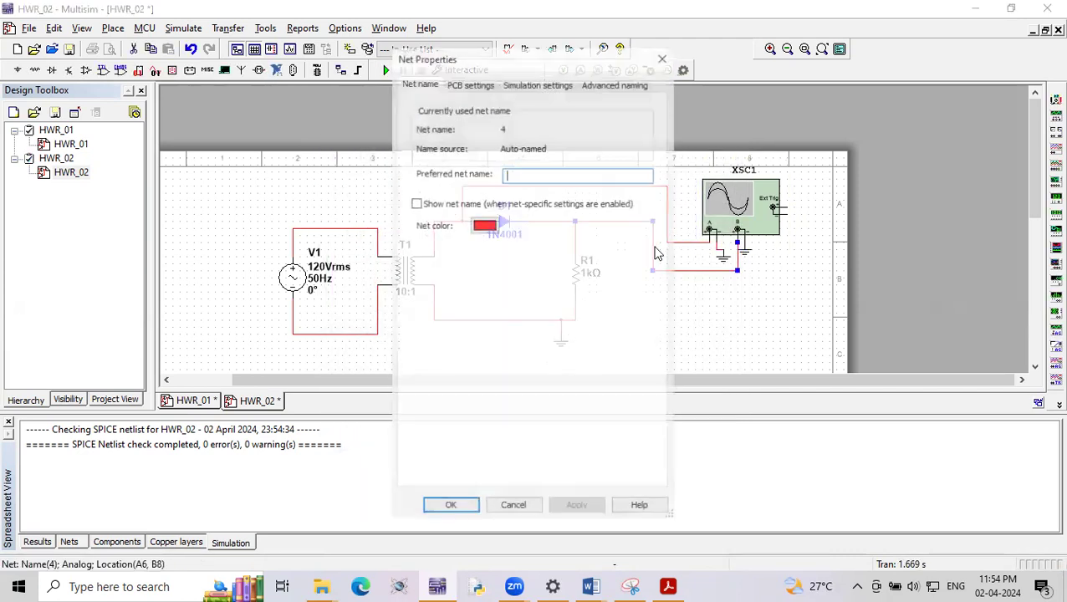
pyautogui.click(490, 227)
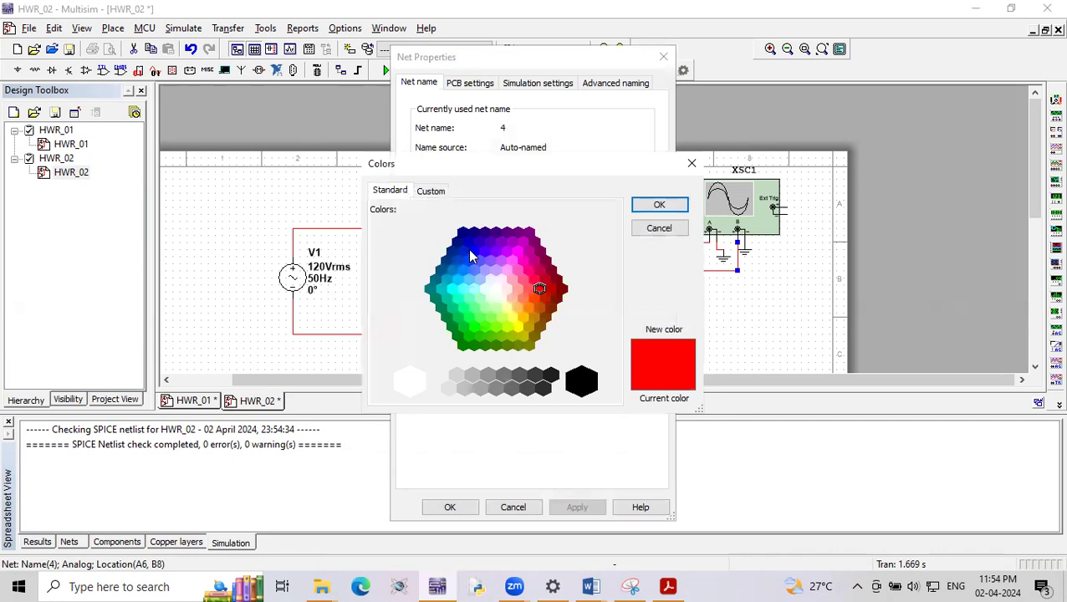
pyautogui.click(469, 250)
pyautogui.click(659, 204)
pyautogui.click(577, 506)
pyautogui.click(450, 507)
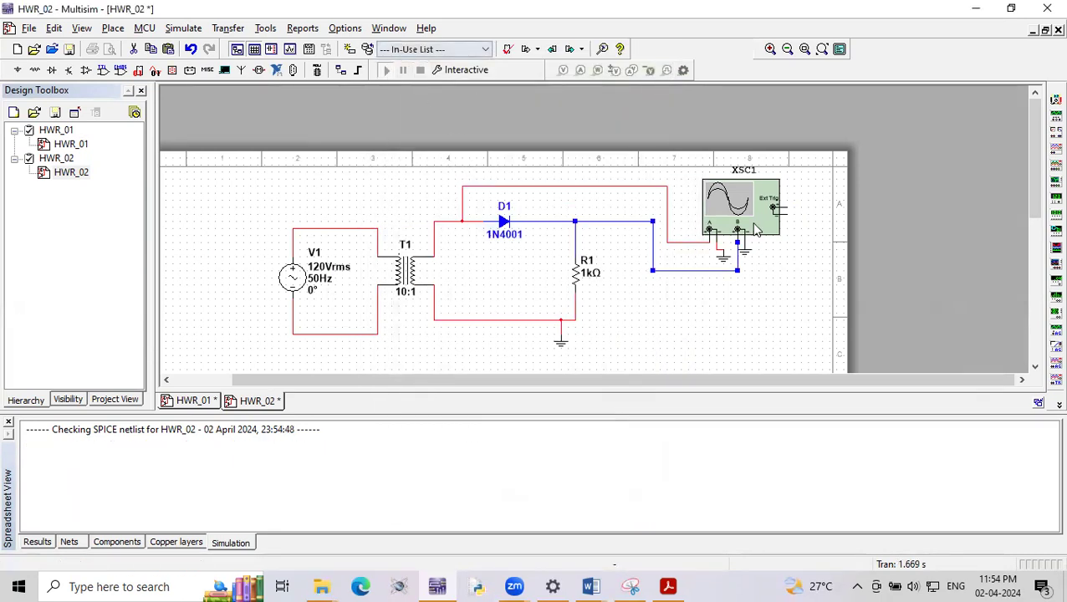
# - Rerun the simulation and set channel A's input coupling to 0 on the oscilloscope to isolate channel B's waveform
pyautogui.doubleClick(744, 209)
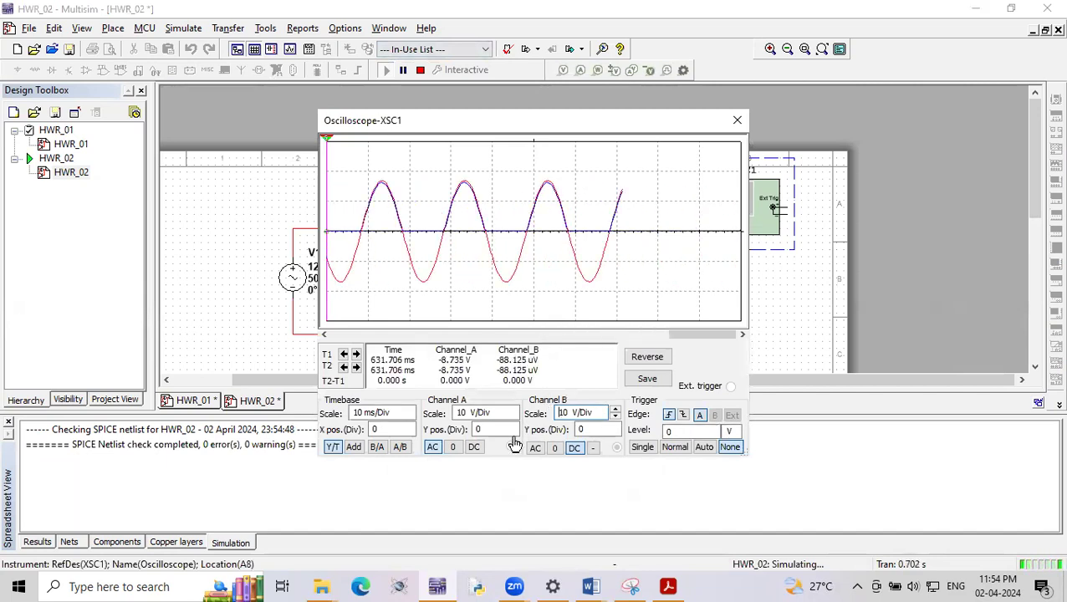
pyautogui.click(455, 448)
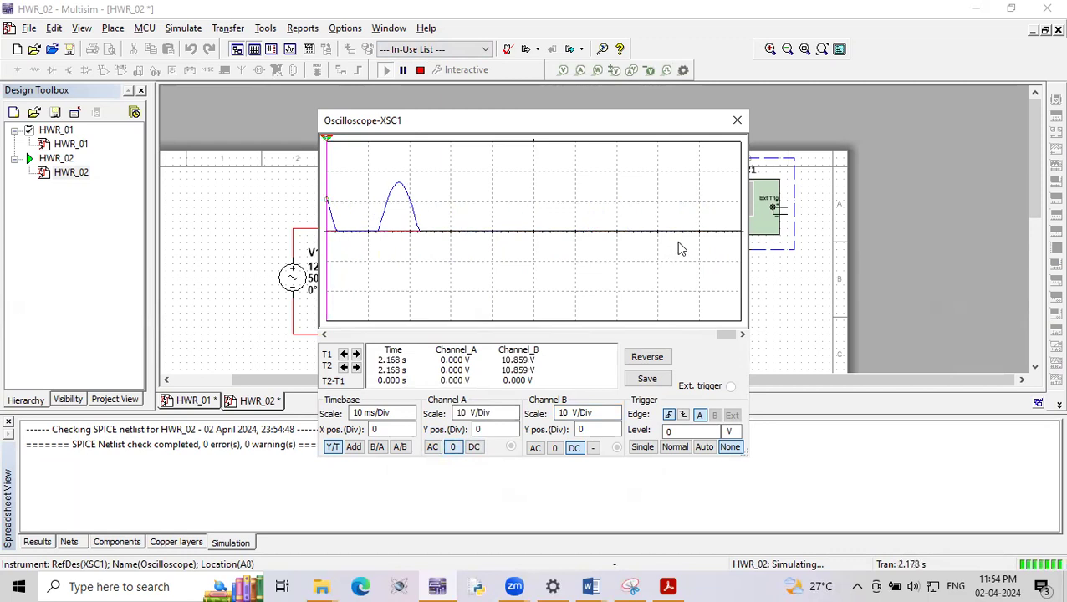
# - Stop the simulation and move cursor 2 to the first visible peak of channel B's waveform to read its voltage
pyautogui.click(420, 70)
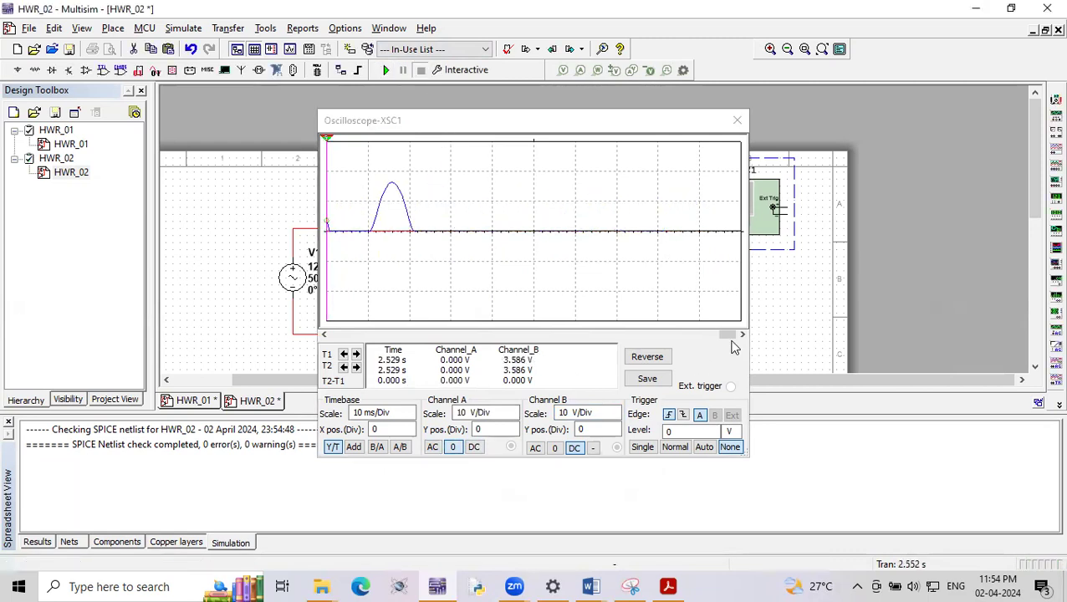
pyautogui.moveTo(726, 334); pyautogui.dragTo(717, 334)
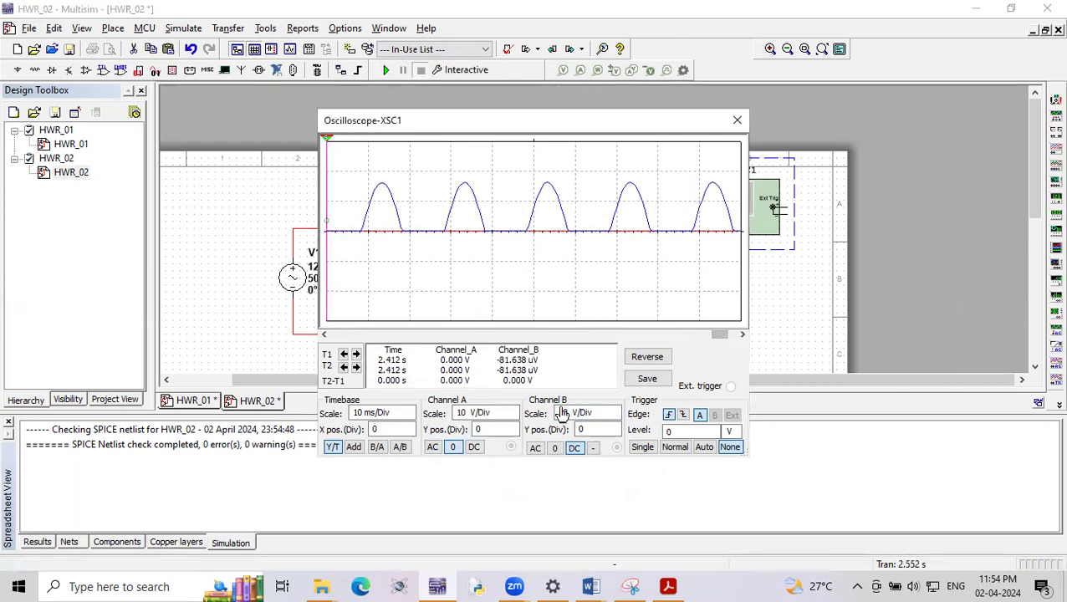
pyautogui.moveTo(327, 264)
pyautogui.mouseDown()
pyautogui.moveTo(342, 267)
pyautogui.moveTo(323, 267)
pyautogui.mouseUp()
pyautogui.moveTo(327, 199); pyautogui.dragTo(328, 201)
pyautogui.moveTo(340, 204); pyautogui.dragTo(381, 217)
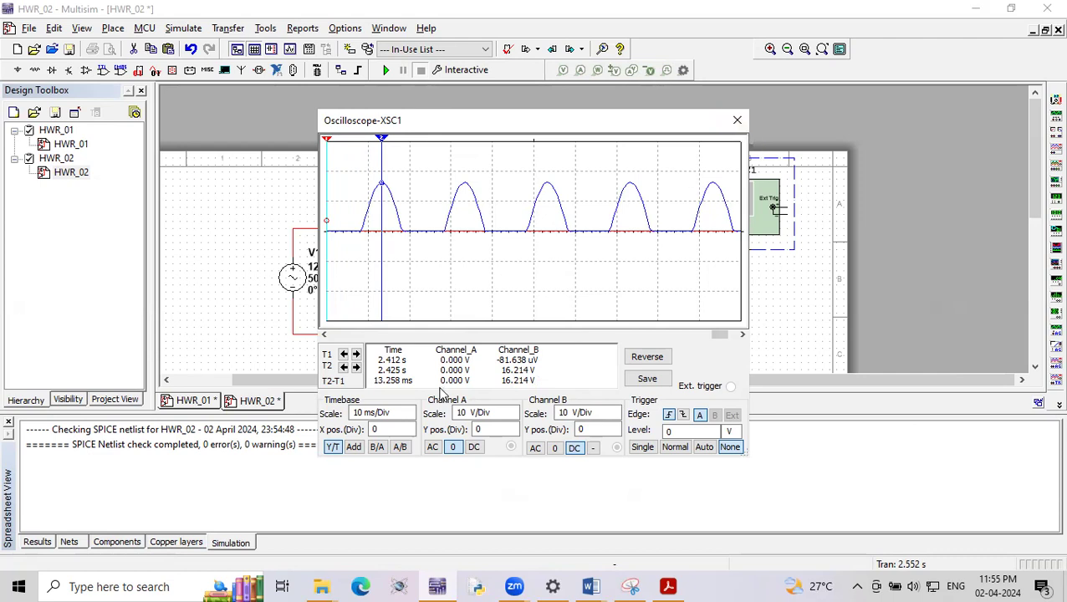
# - Set channel A's input coupling to AC and channel B's Y position to -2.8 divisions to separate the two waveforms
pyautogui.click(433, 446)
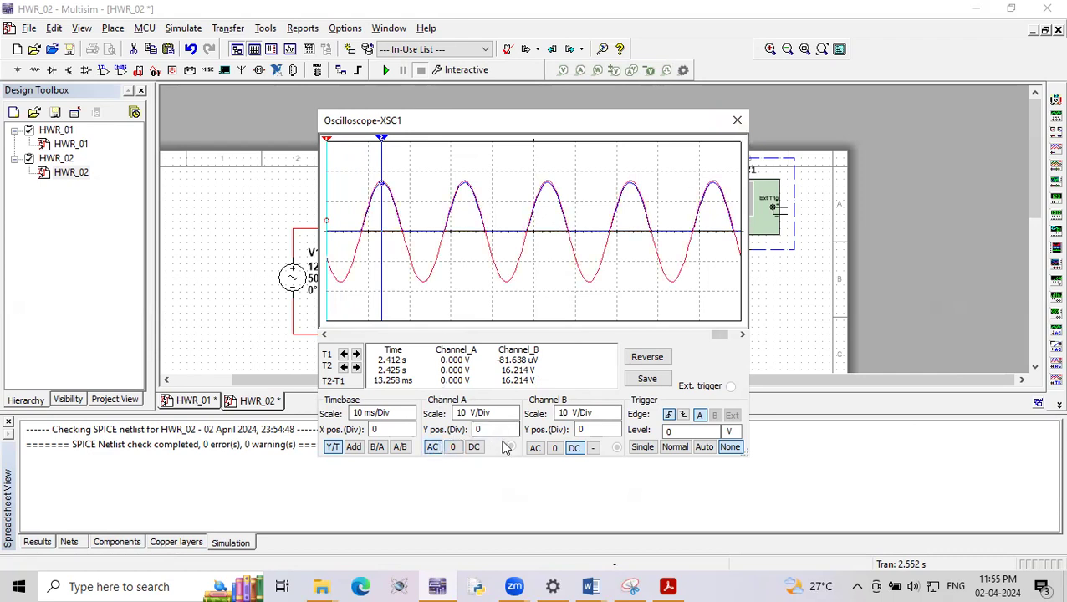
pyautogui.click(615, 434)
pyautogui.click(616, 434)
pyautogui.click(616, 434)
pyautogui.click(615, 434)
pyautogui.click(615, 434)
pyautogui.click(615, 434)
pyautogui.click(615, 434)
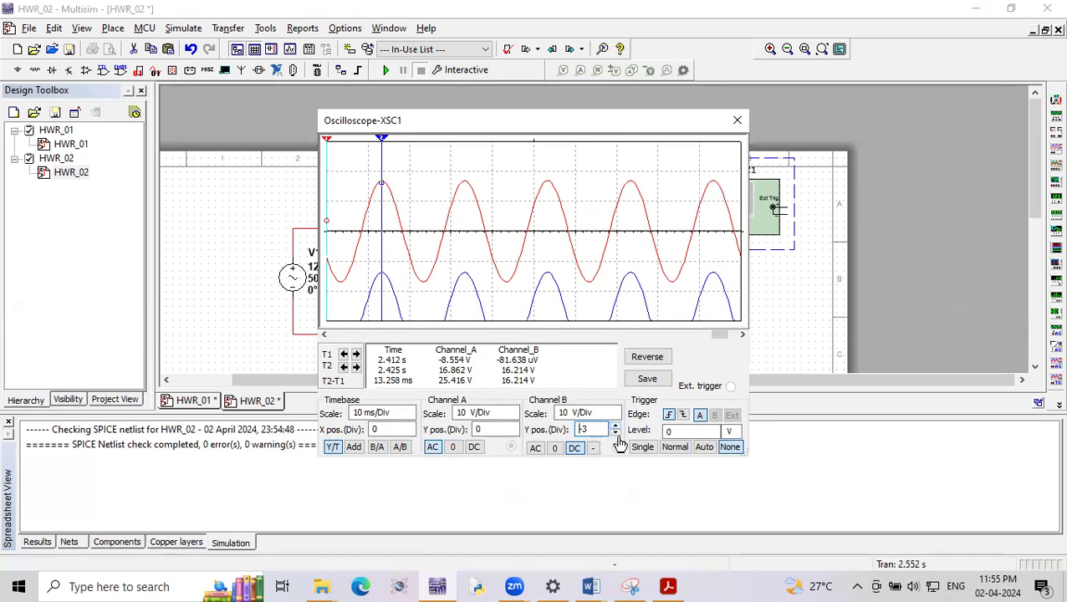
pyautogui.click(616, 427)
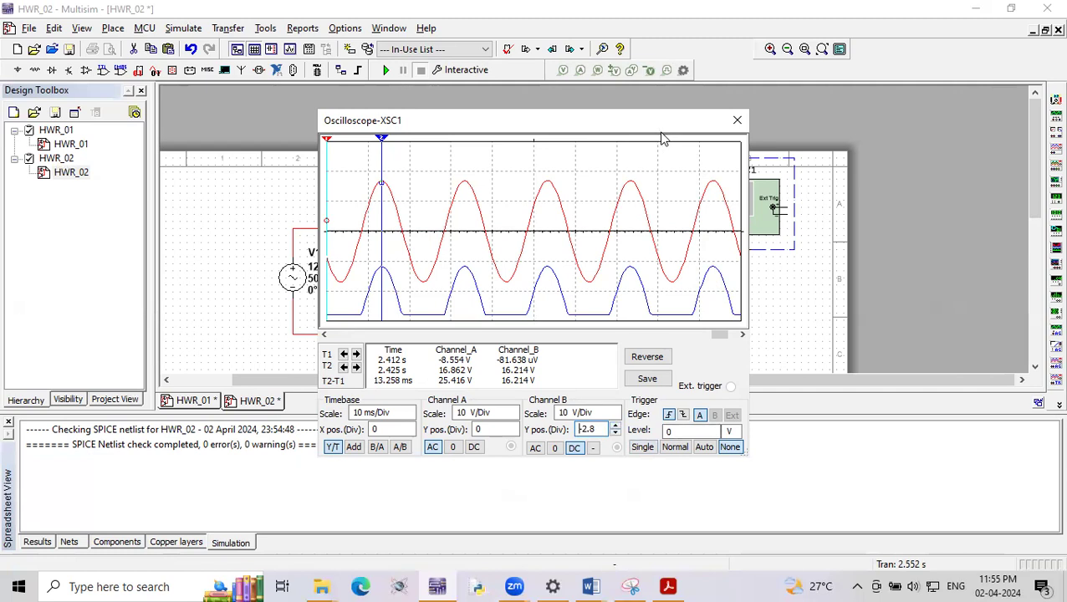
pyautogui.moveTo(661, 132); pyautogui.dragTo(614, 209)
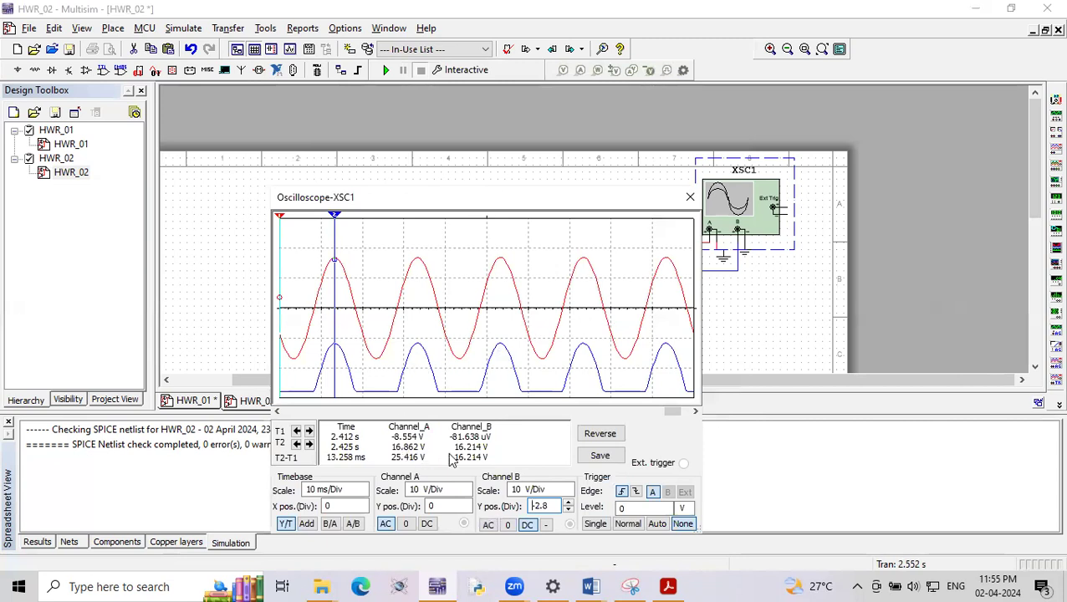
# - Switch to the lab manual PDF in Acrobat and review the rectifier calculation formulas, including the regulation formula, returning to Multisim
pyautogui.click(596, 582)
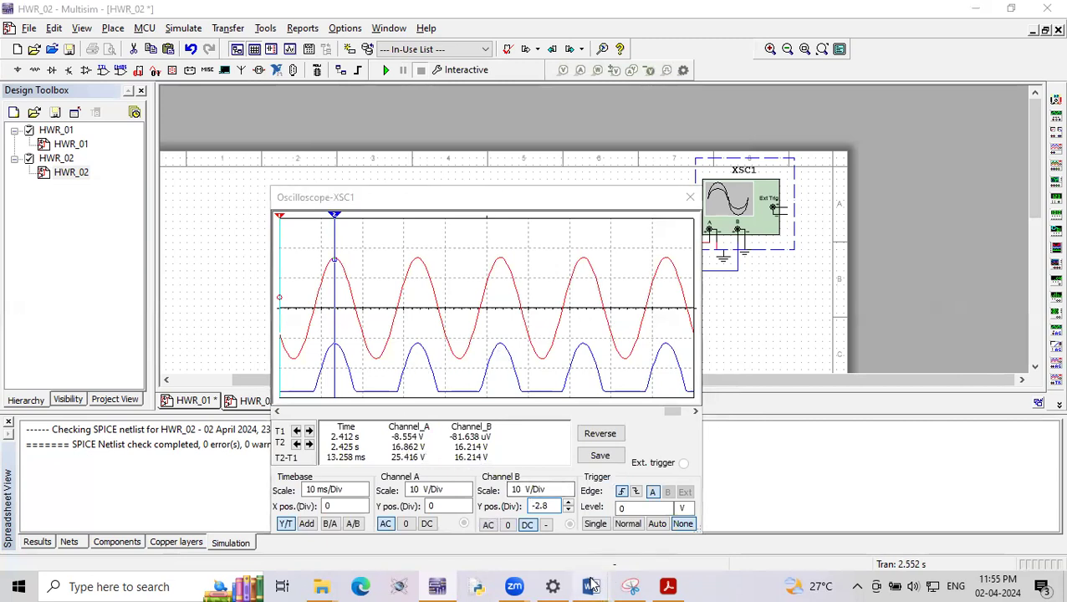
pyautogui.click(668, 586)
pyautogui.scroll(-10, 612, 352)
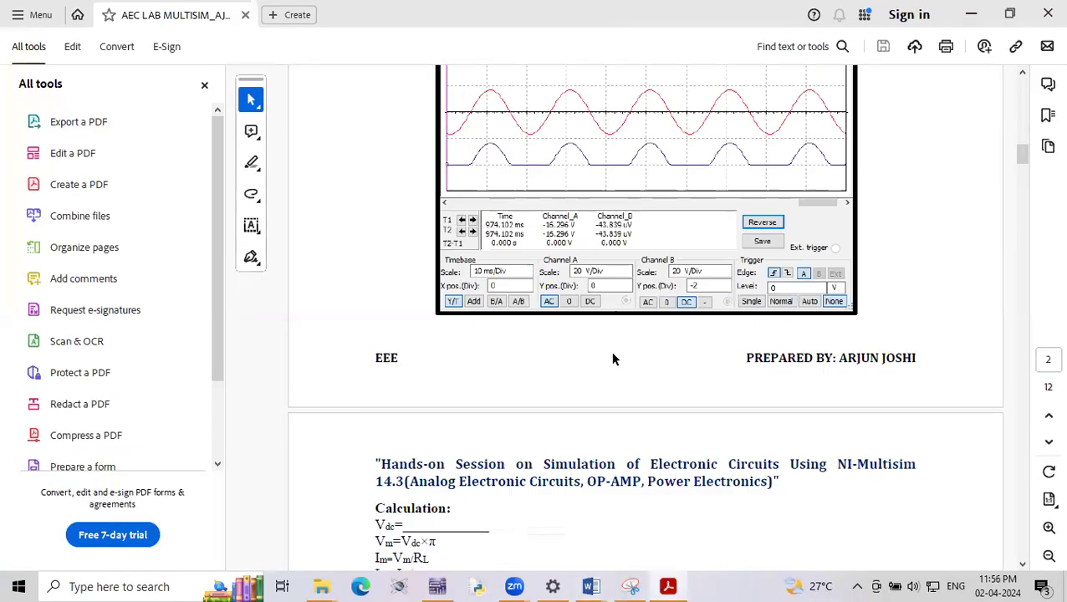
pyautogui.click(1022, 74)
pyautogui.click(1022, 74)
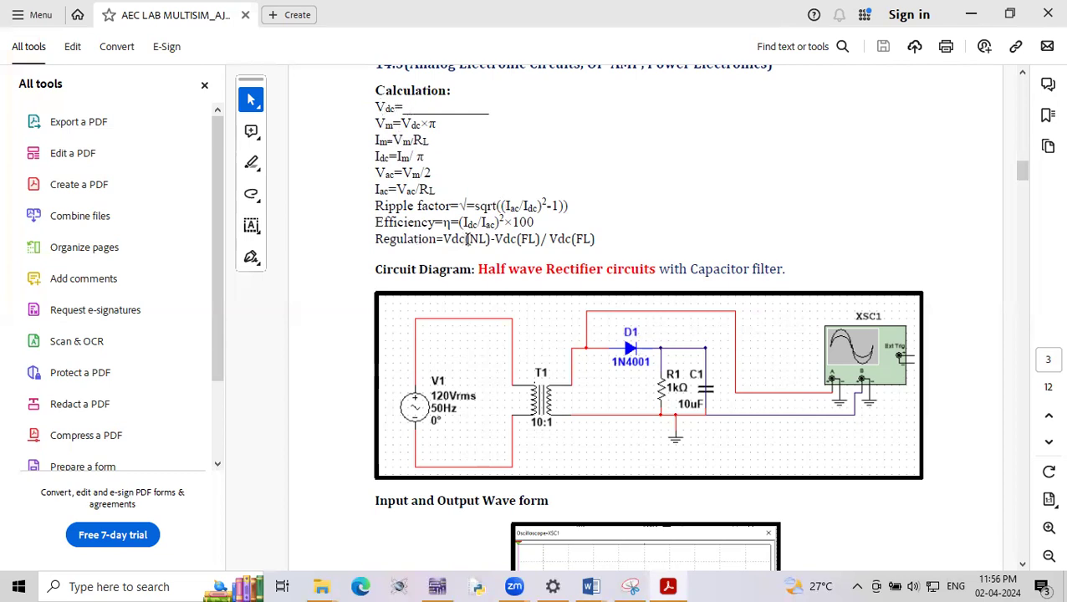
pyautogui.click(447, 584)
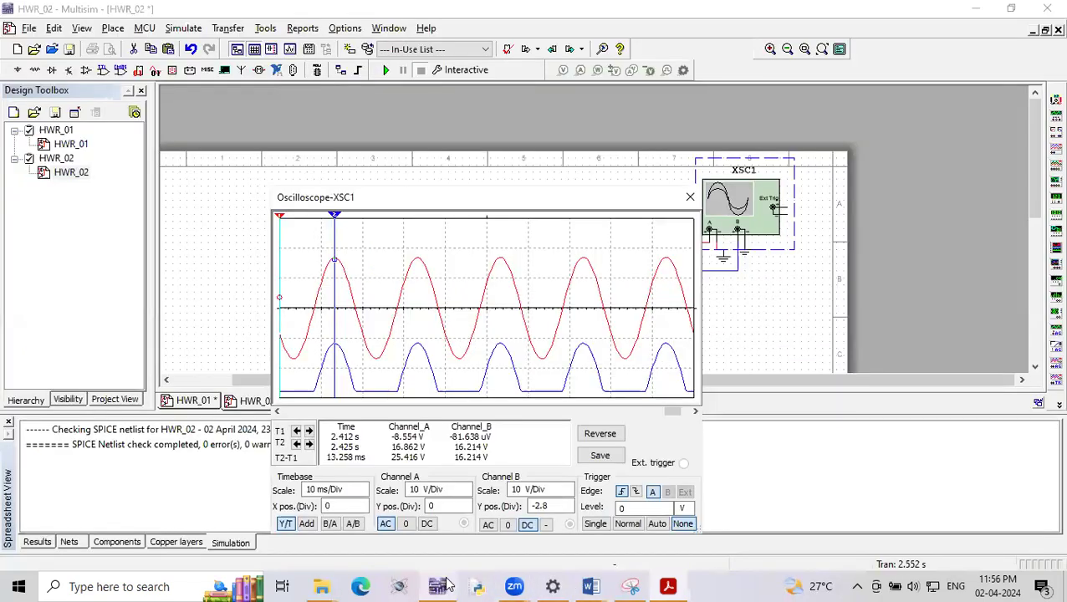
# - Close the oscilloscope window and delete the 1 kΩ load resistor R1 from the HWR_02 circuit
pyautogui.click(690, 197)
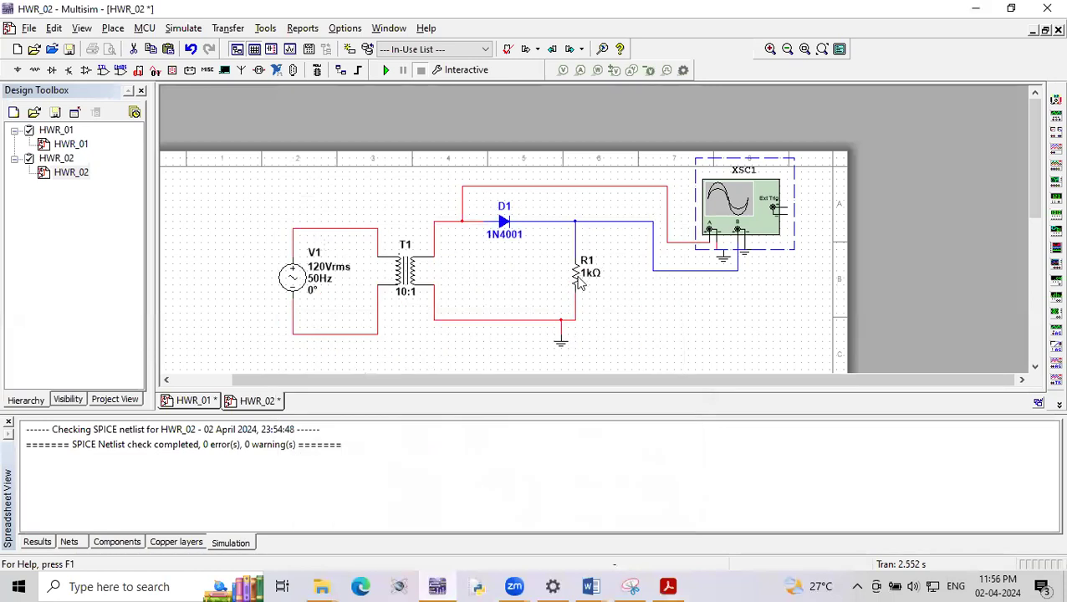
pyautogui.click(580, 281)
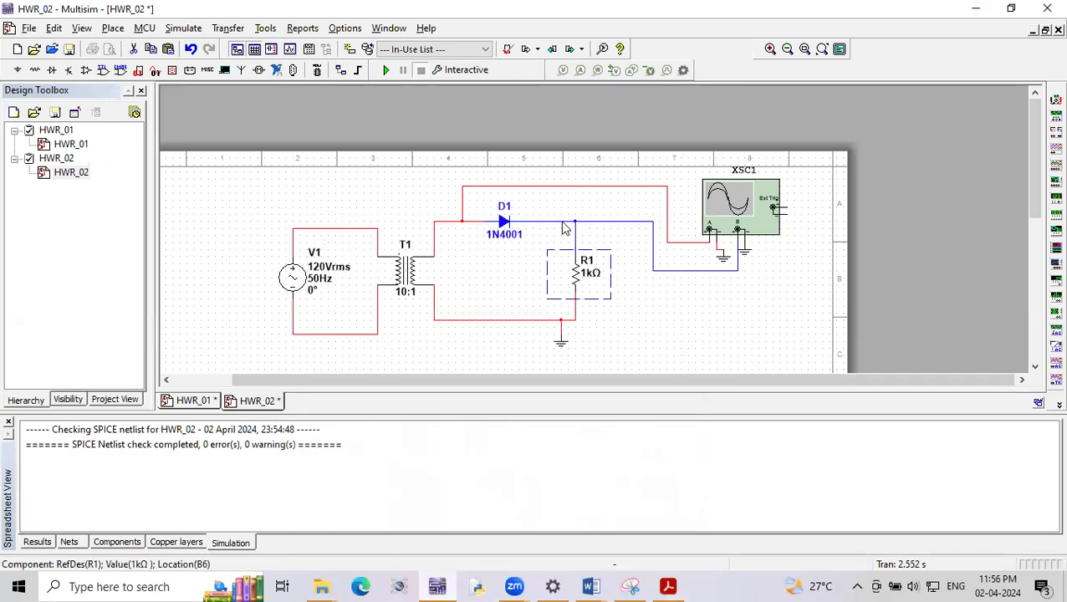
pyautogui.press('Delete')
# - Run the simulation without R1, view both waveforms with channel B's Y position at -1.2 divisions, and stop it
pyautogui.click(386, 70)
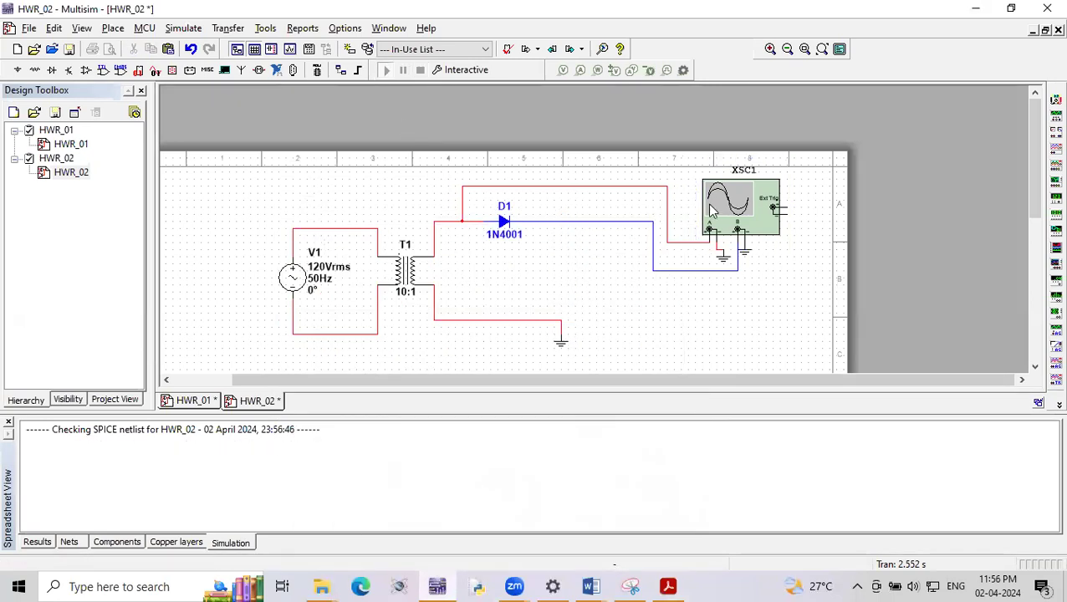
pyautogui.doubleClick(711, 208)
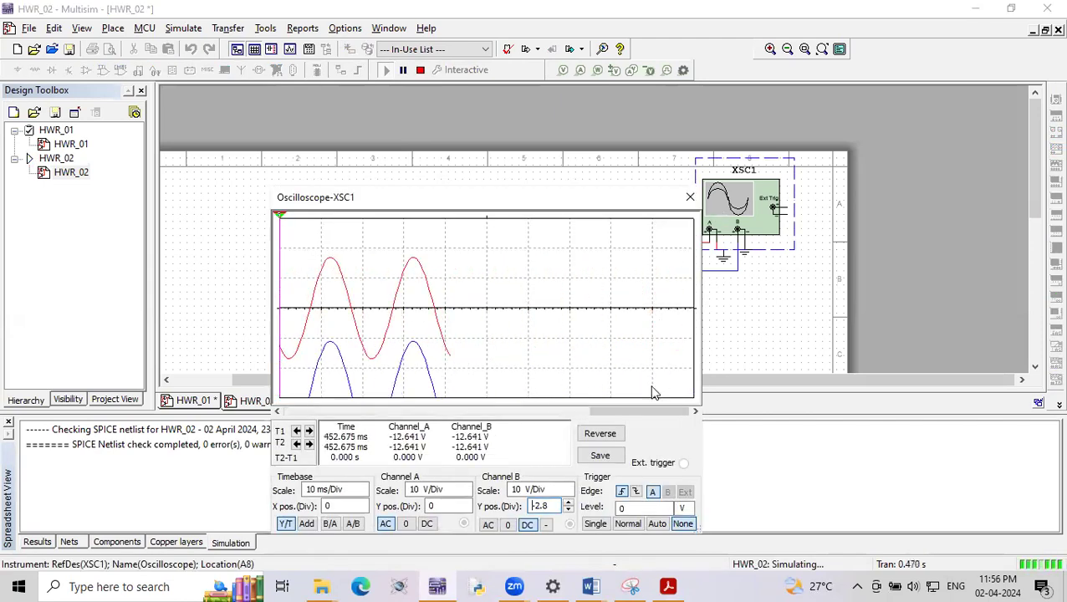
pyautogui.press('Down')
pyautogui.press('Up')
pyautogui.press('Up')
pyautogui.press('Up')
pyautogui.press('Up')
pyautogui.press('Up')
pyautogui.press('Up')
pyautogui.press('Up')
pyautogui.press('Up')
pyautogui.press('Up')
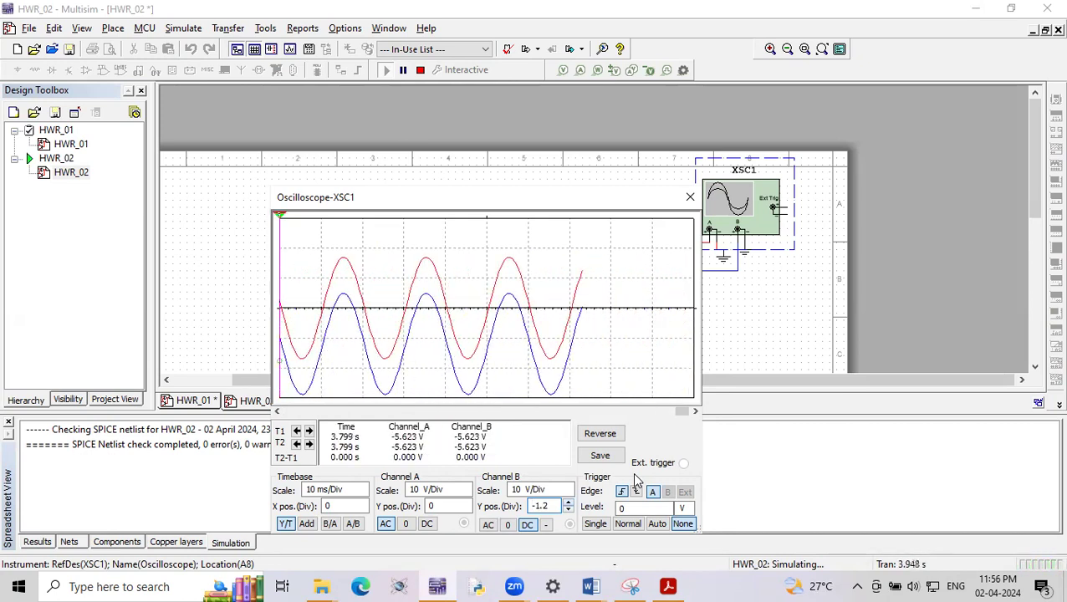
pyautogui.click(404, 71)
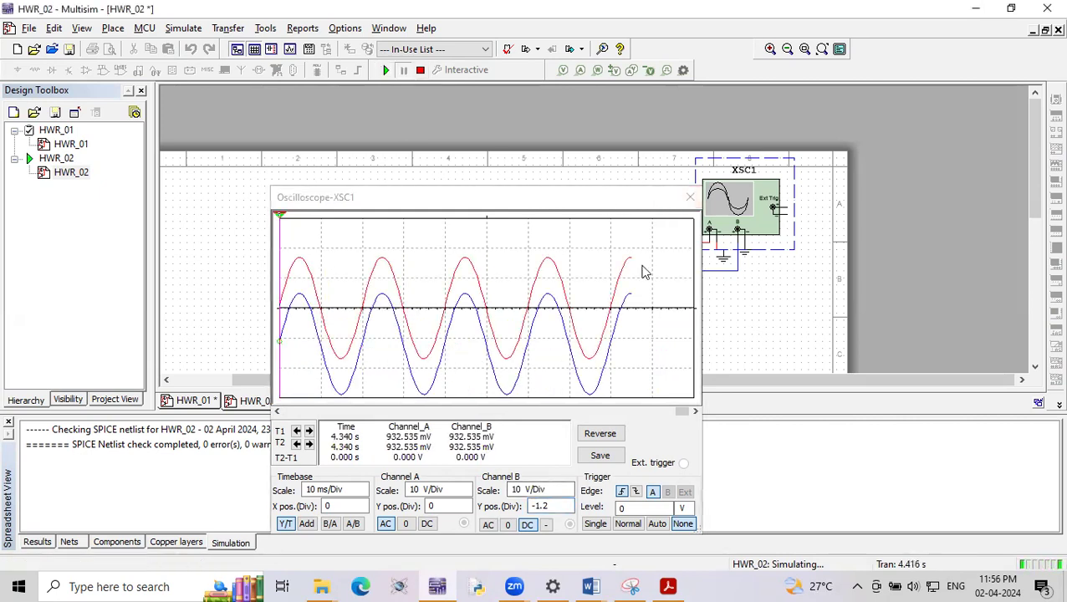
pyautogui.moveTo(633, 198); pyautogui.dragTo(596, 427)
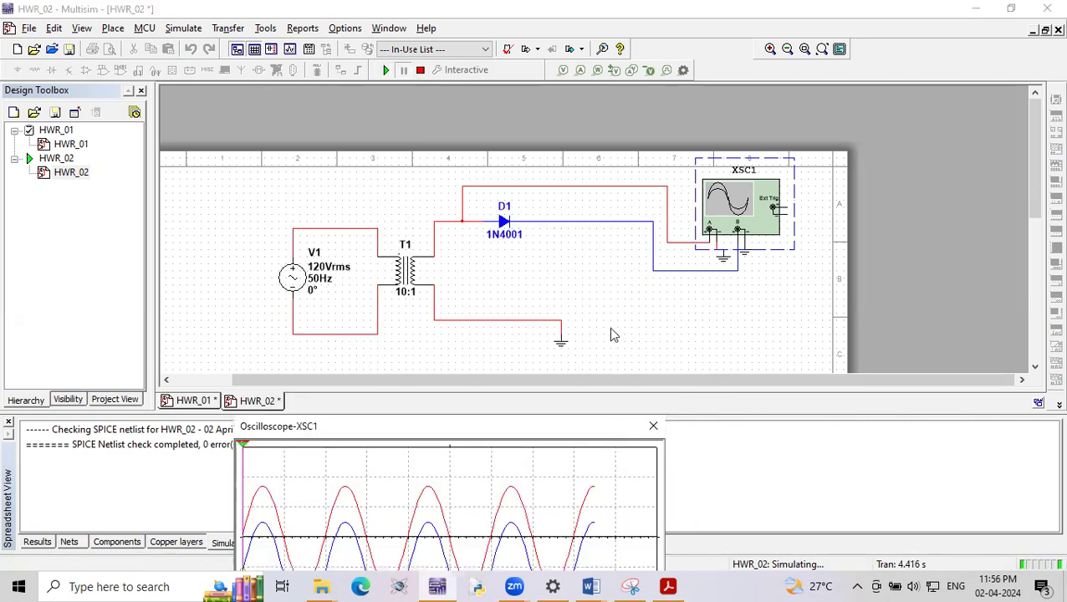
pyautogui.click(421, 72)
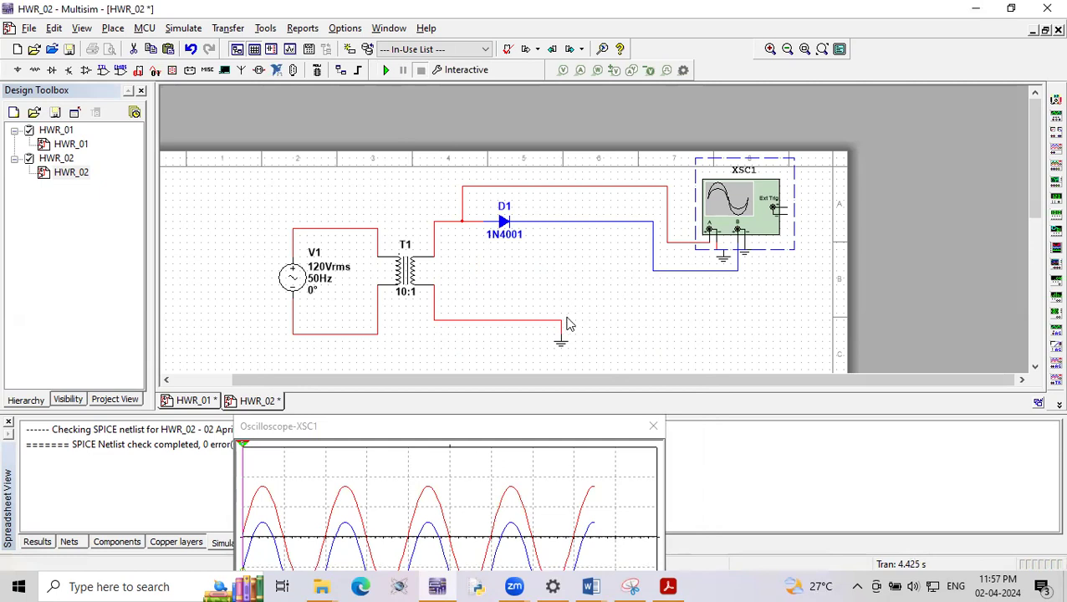
# - Replace the wire from D1's cathode to channel B with a wire to the ground line, and connect channel B to it
pyautogui.click(569, 224)
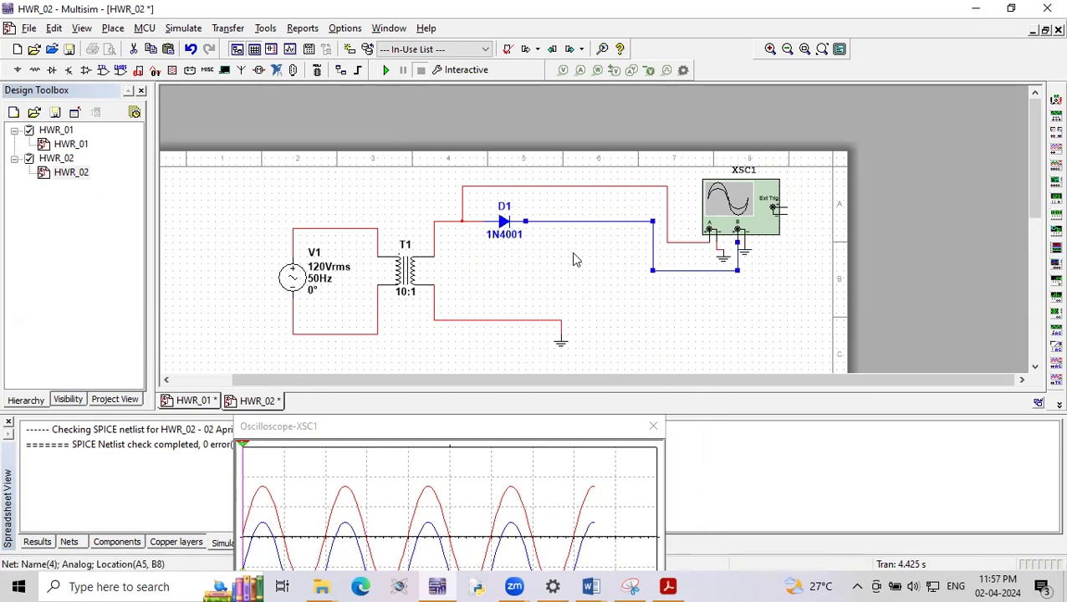
pyautogui.press('Delete')
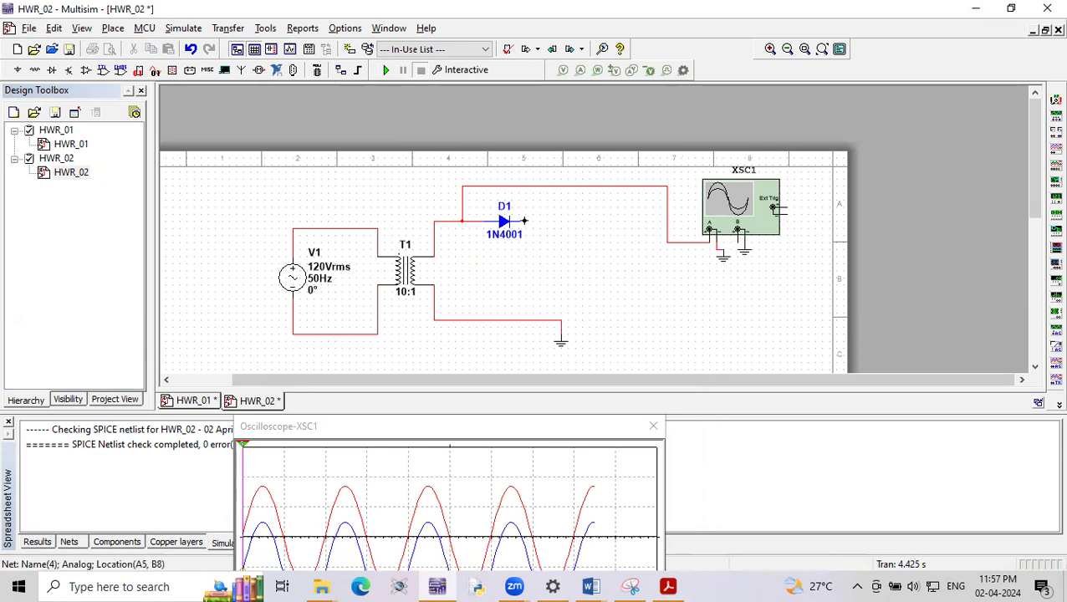
pyautogui.click(524, 221)
pyautogui.click(547, 319)
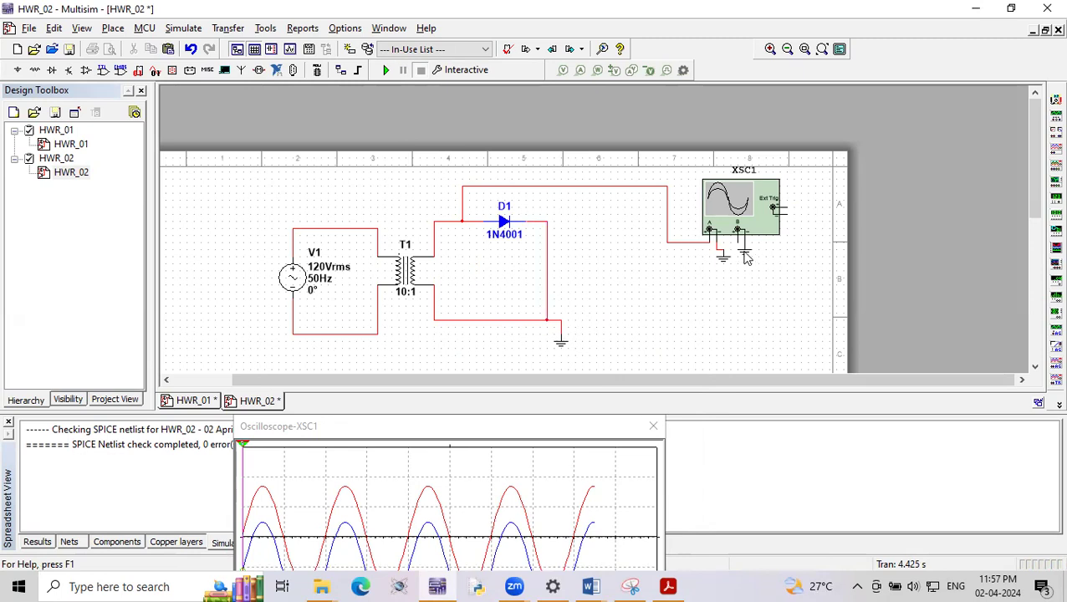
pyautogui.click(738, 233)
pyautogui.click(547, 256)
# - Run the simulation of the rewired circuit and set channel B's Y position to 0 divisions on the oscilloscope
pyautogui.click(386, 71)
pyautogui.click(737, 221)
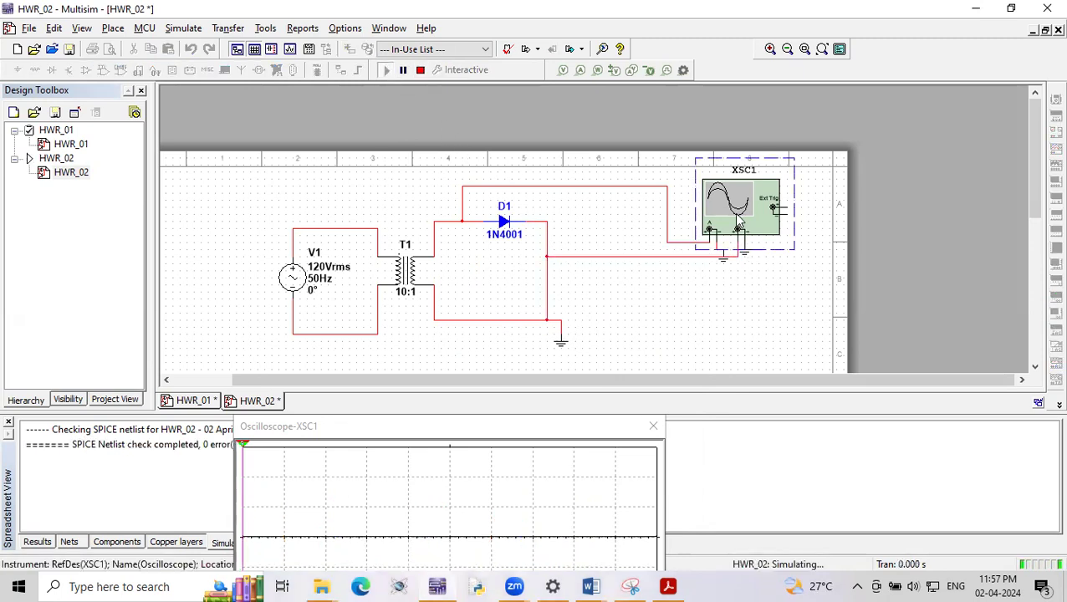
pyautogui.moveTo(548, 432)
pyautogui.mouseDown()
pyautogui.moveTo(548, 366)
pyautogui.moveTo(586, 254)
pyautogui.mouseUp()
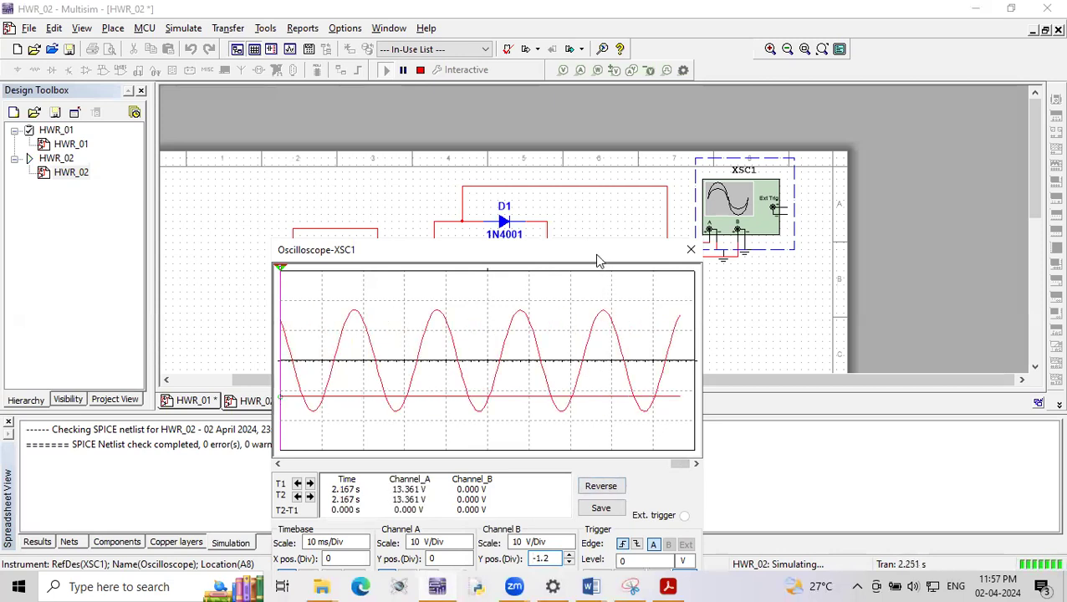
pyautogui.moveTo(597, 248); pyautogui.dragTo(615, 143)
pyautogui.click(587, 459)
pyautogui.click(587, 459)
pyautogui.click(587, 459)
pyautogui.click(587, 459)
pyautogui.click(587, 459)
pyautogui.click(587, 459)
pyautogui.click(587, 451)
pyautogui.click(587, 450)
pyautogui.click(587, 451)
pyautogui.click(587, 451)
pyautogui.click(587, 451)
pyautogui.click(587, 451)
pyautogui.click(587, 450)
pyautogui.click(587, 451)
pyautogui.click(587, 450)
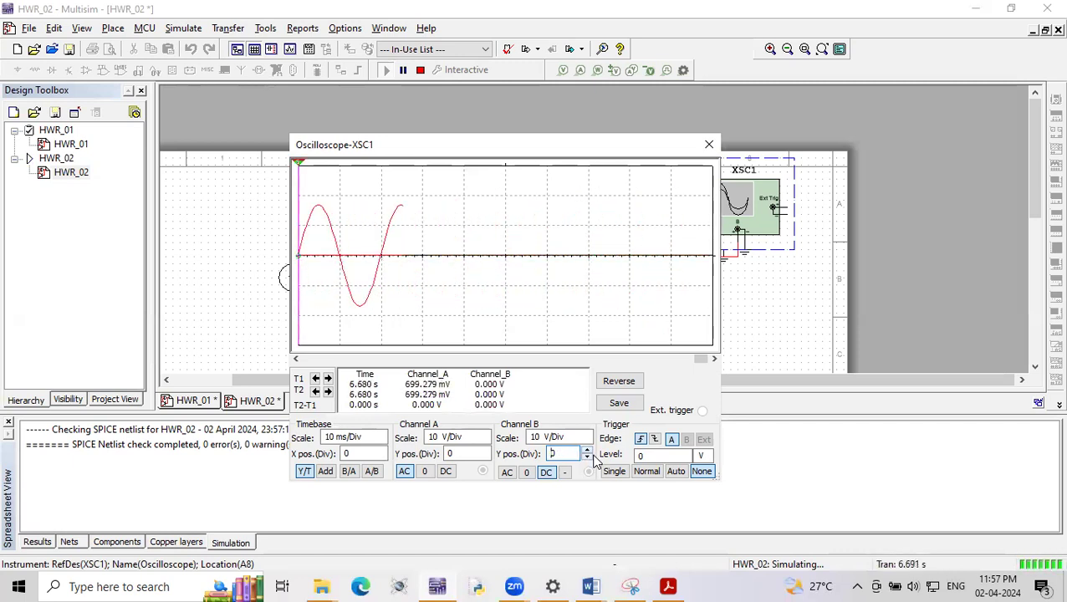
# - Pause the simulation and read channel A's positive and negative peaks with cursor 2, closing the oscilloscope window
pyautogui.click(403, 70)
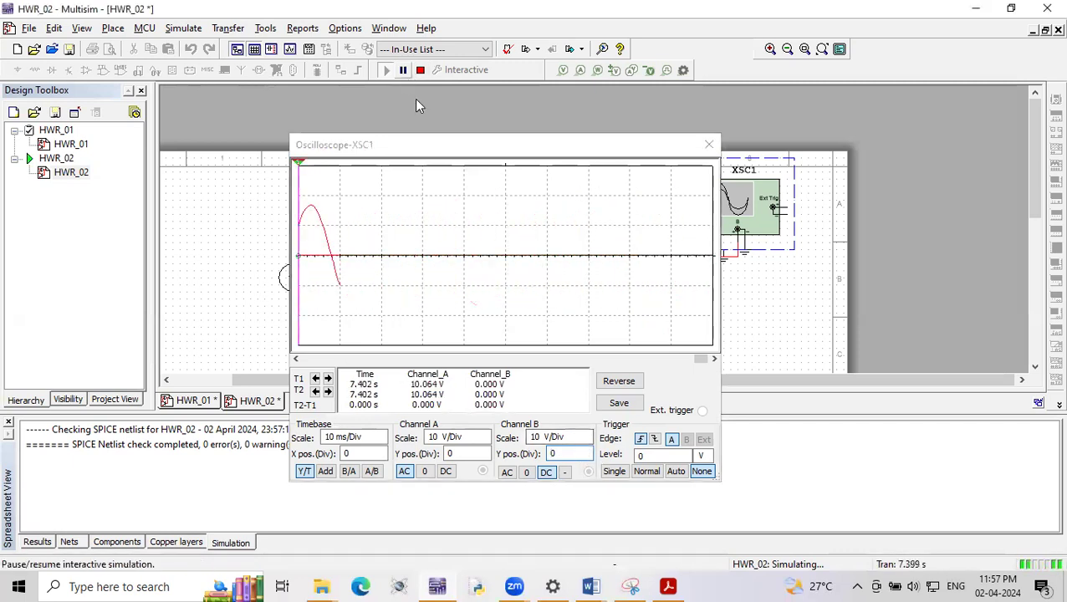
pyautogui.moveTo(701, 361); pyautogui.dragTo(696, 361)
pyautogui.moveTo(299, 242); pyautogui.dragTo(353, 254)
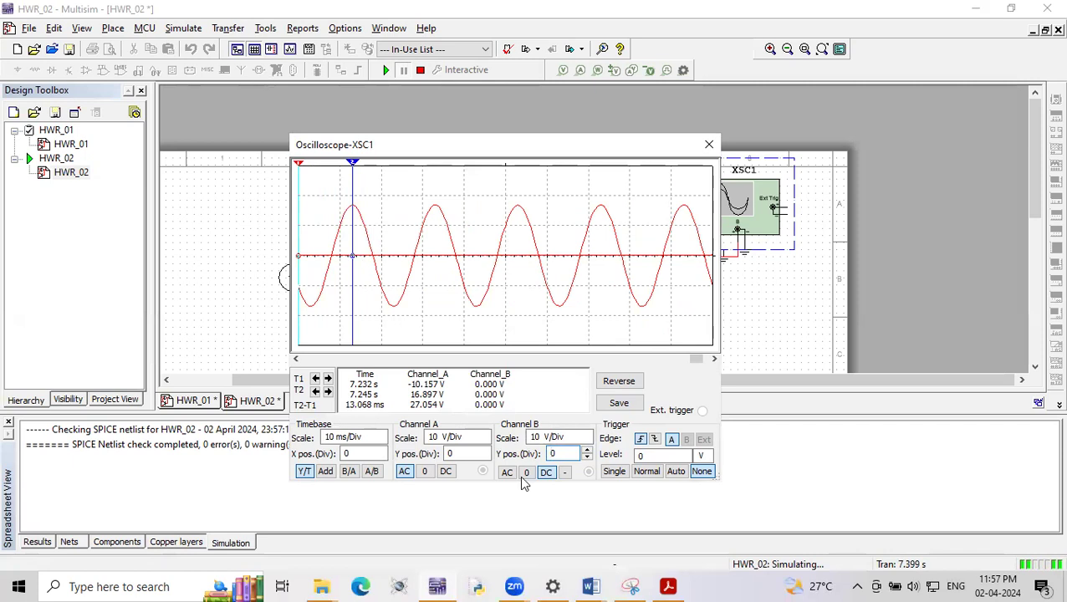
pyautogui.click(546, 478)
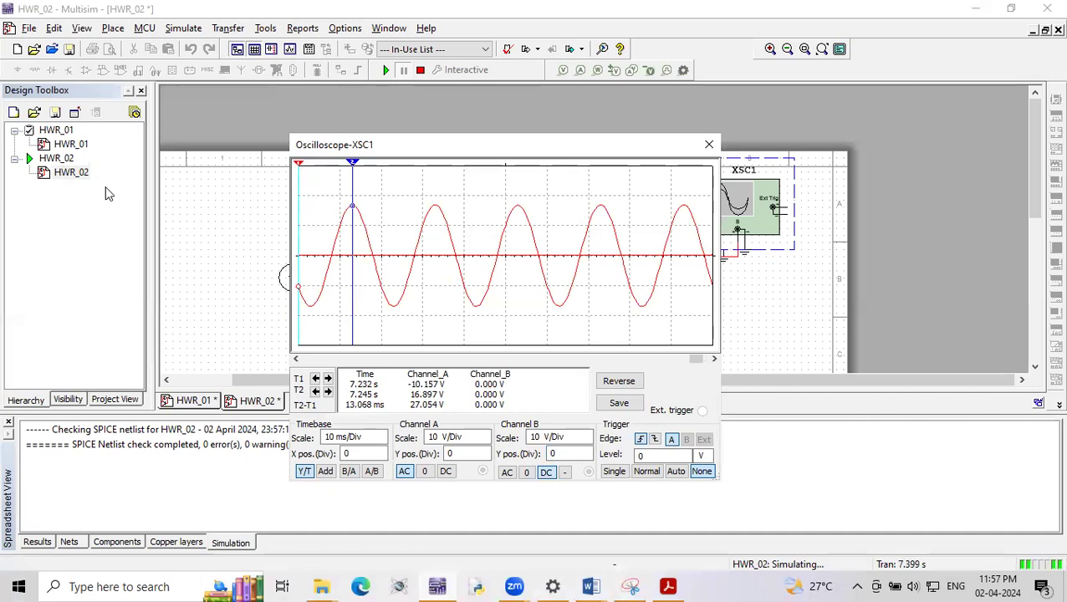
pyautogui.moveTo(351, 182); pyautogui.dragTo(397, 185)
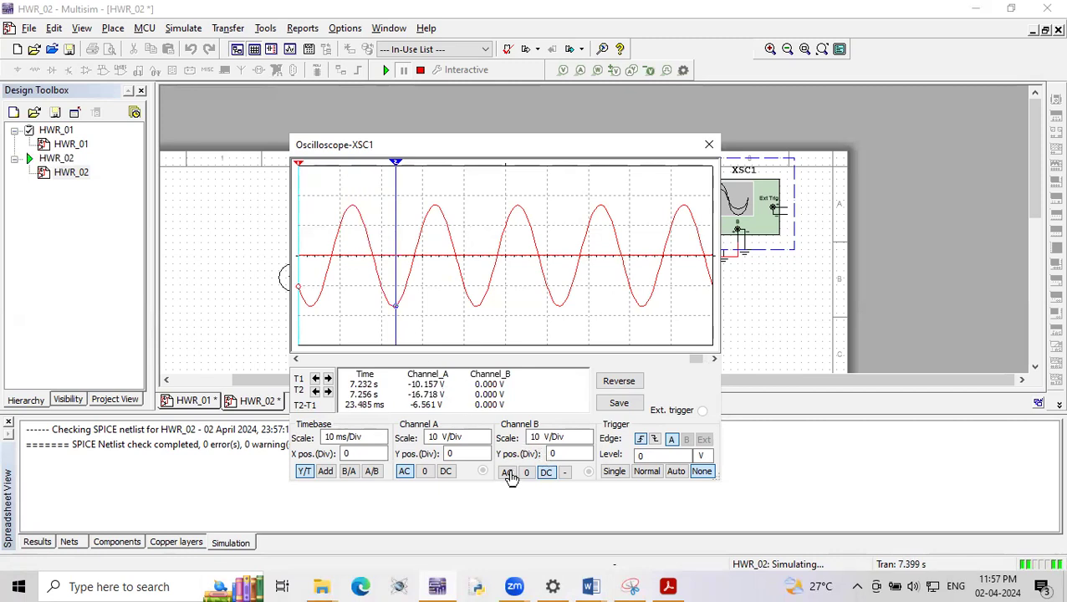
pyautogui.click(542, 473)
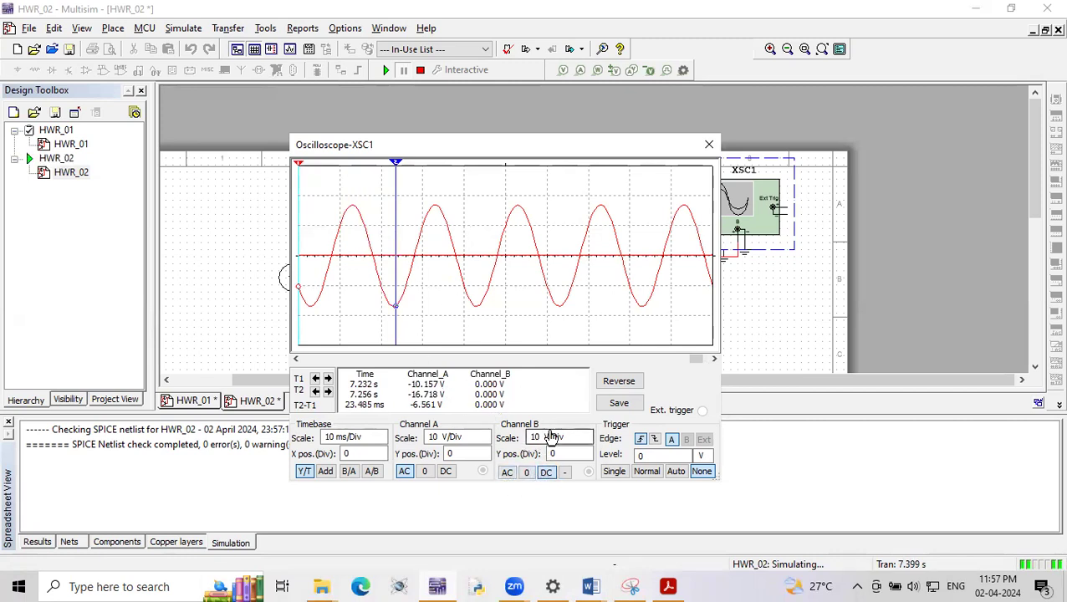
pyautogui.click(709, 145)
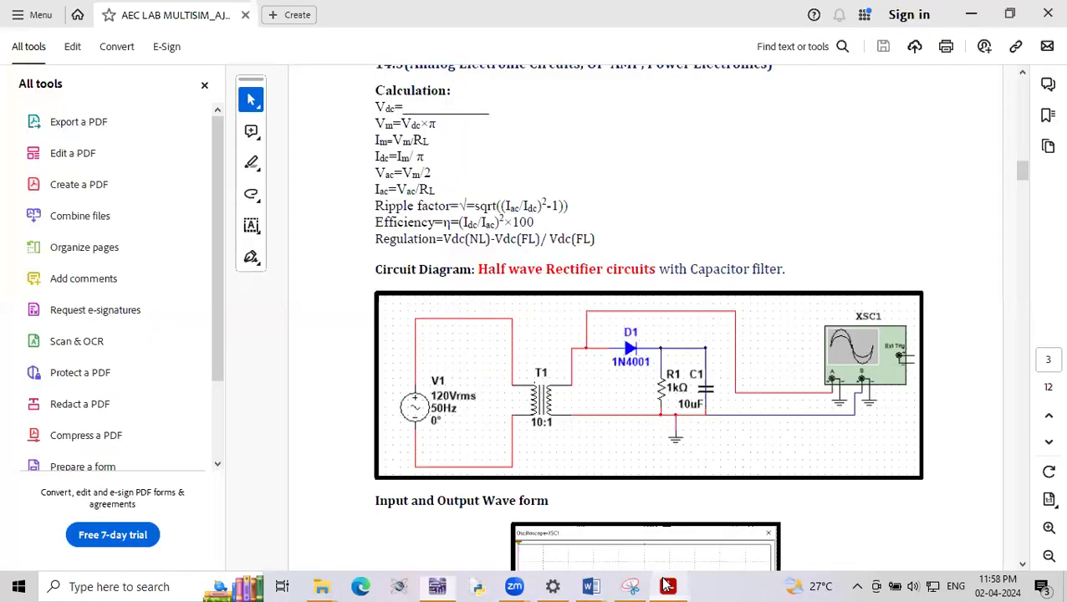
# - Check the lab manual PDF, return to Multisim, stop the simulation and delete the wires joining D1's cathode, the ground line and channel B
pyautogui.click(667, 587)
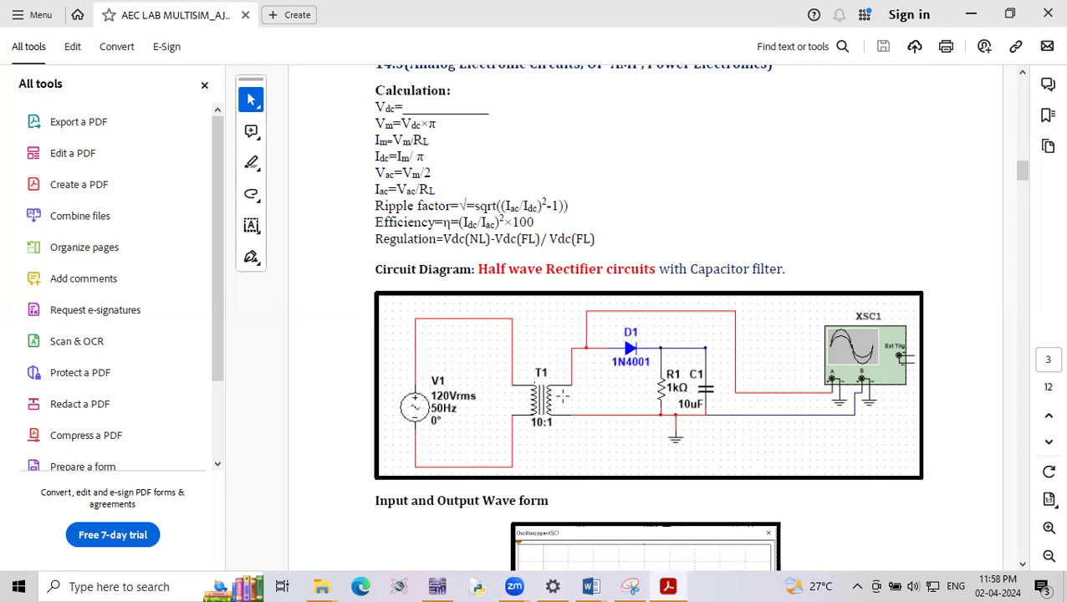
pyautogui.click(442, 586)
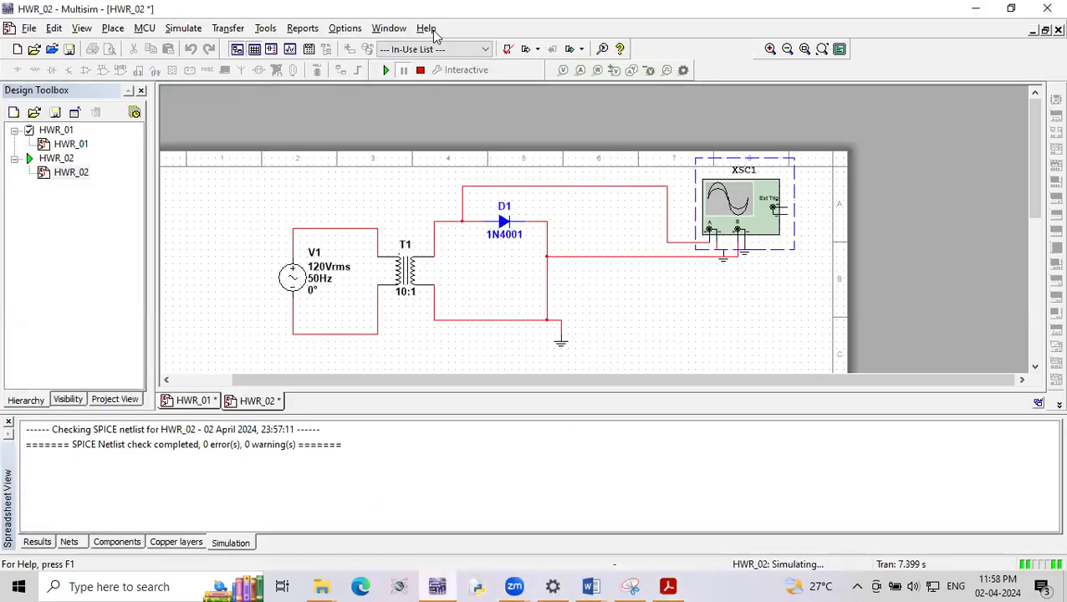
pyautogui.click(420, 70)
pyautogui.click(547, 239)
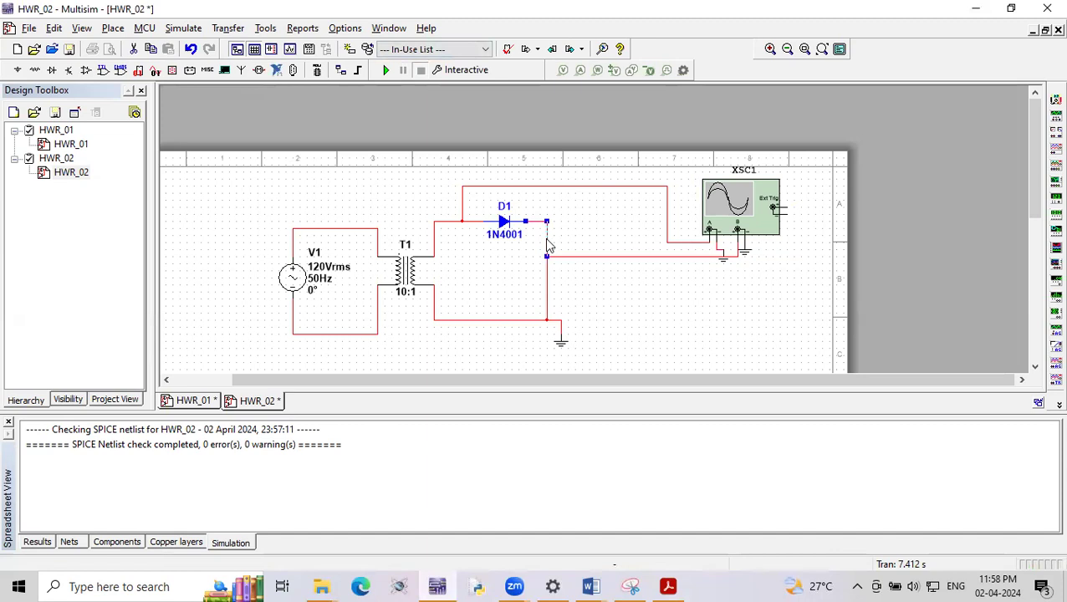
pyautogui.press('Delete')
pyautogui.click(548, 272)
pyautogui.press('Delete')
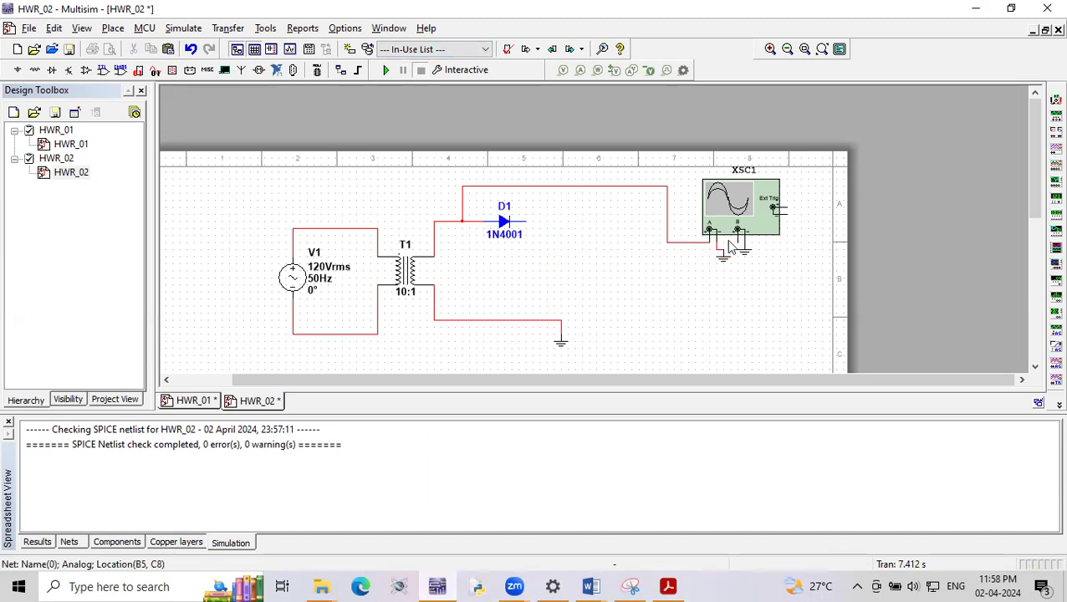
# - Wire D1's cathode to the ground line and connect oscilloscope channel B to that wire
pyautogui.click(526, 222)
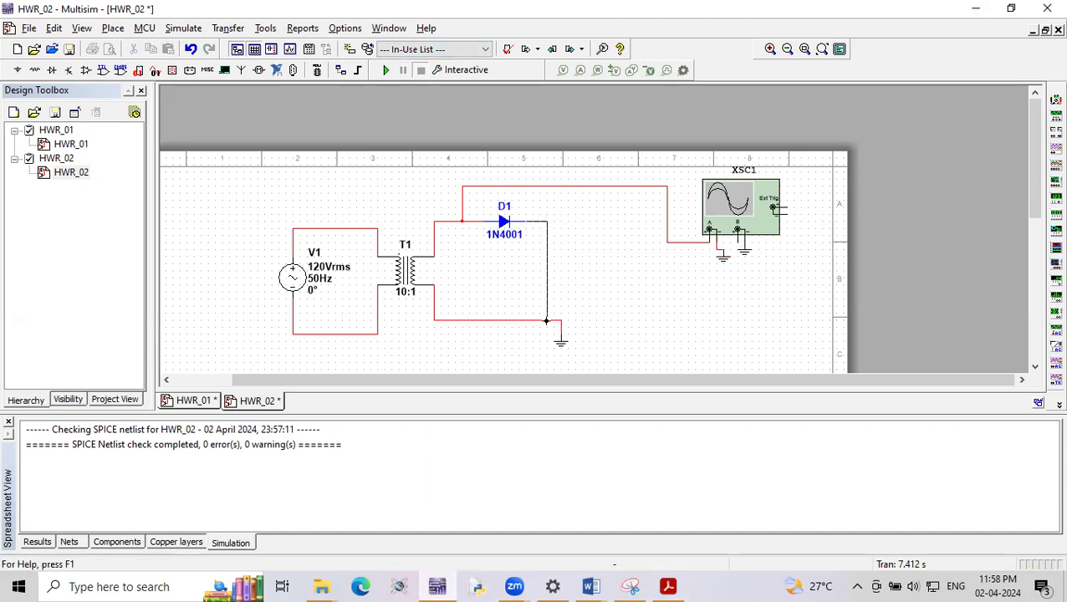
pyautogui.click(547, 319)
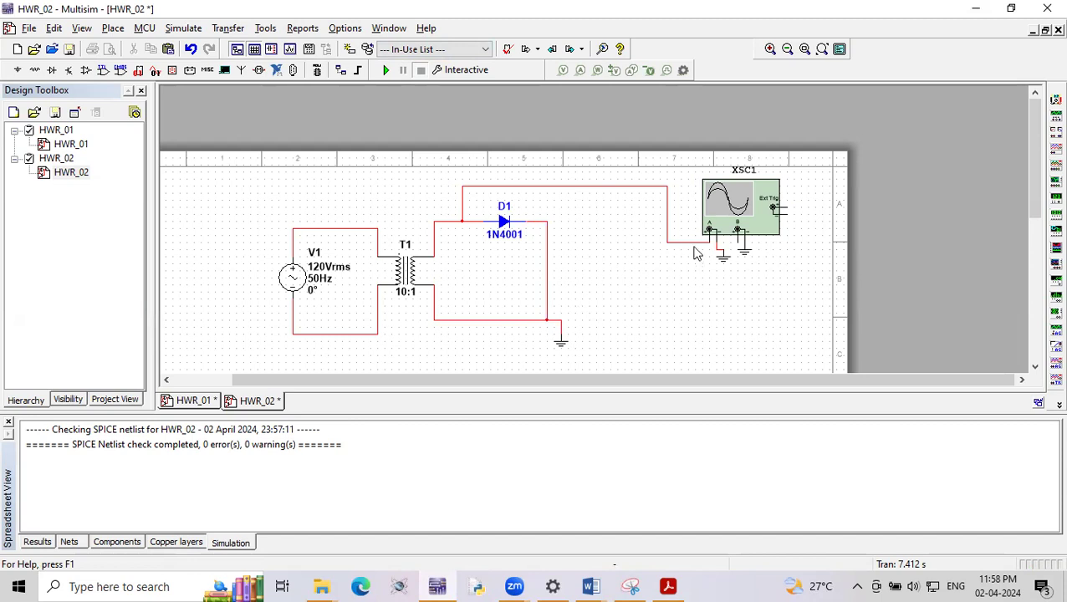
pyautogui.click(737, 240)
pyautogui.click(546, 242)
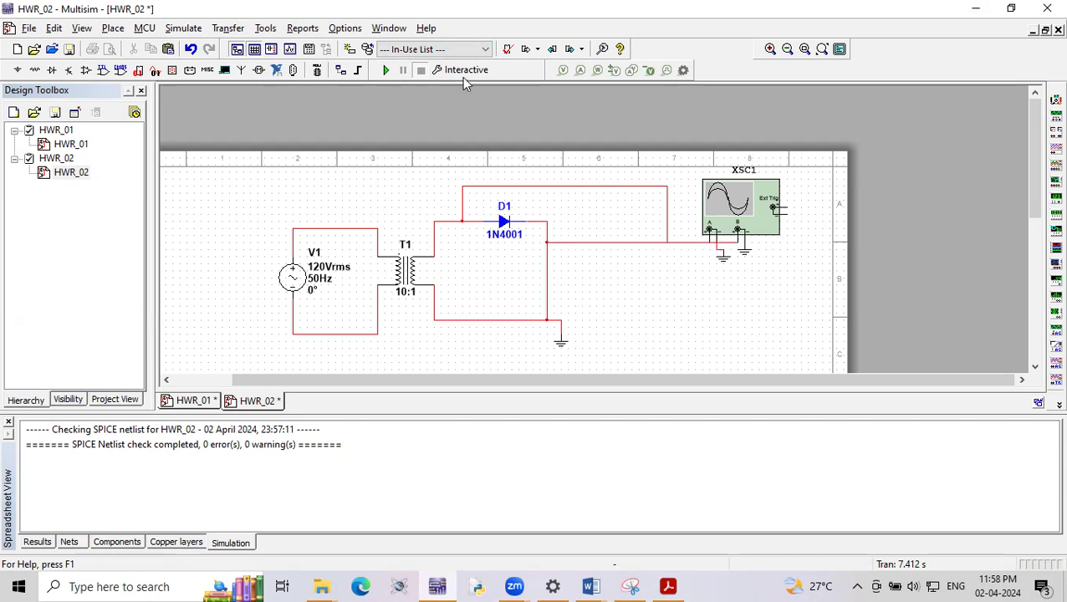
# - Run the simulation, open the oscilloscope and shift channel B's Y position up and down, ending at 0 divisions
pyautogui.click(386, 71)
pyautogui.doubleClick(724, 211)
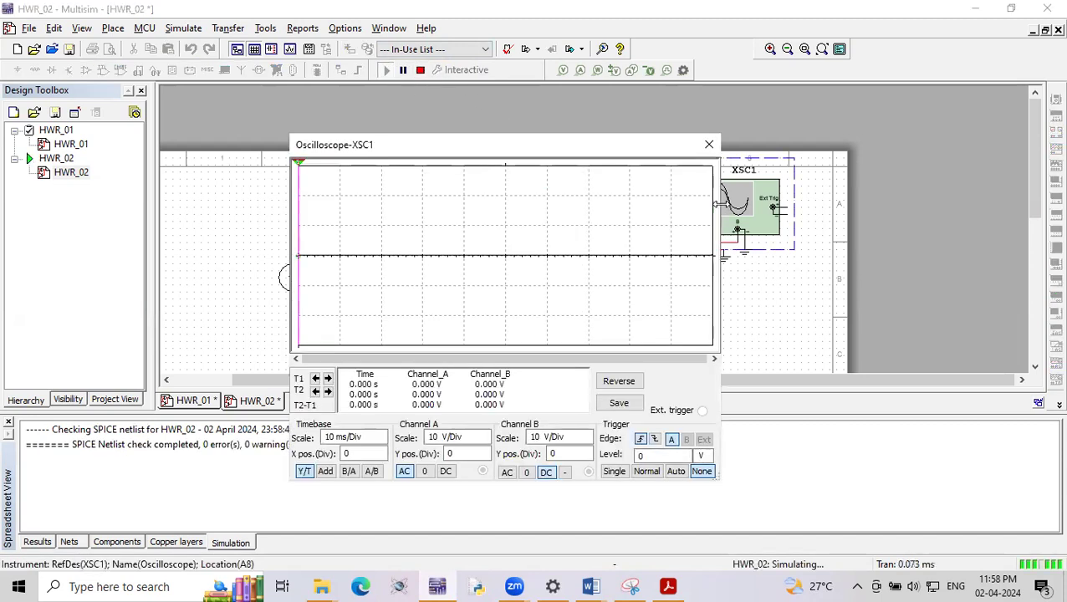
pyautogui.click(585, 443)
pyautogui.click(586, 455)
pyautogui.click(587, 452)
pyautogui.click(587, 452)
pyautogui.click(587, 452)
pyautogui.click(587, 457)
pyautogui.click(587, 457)
pyautogui.click(587, 458)
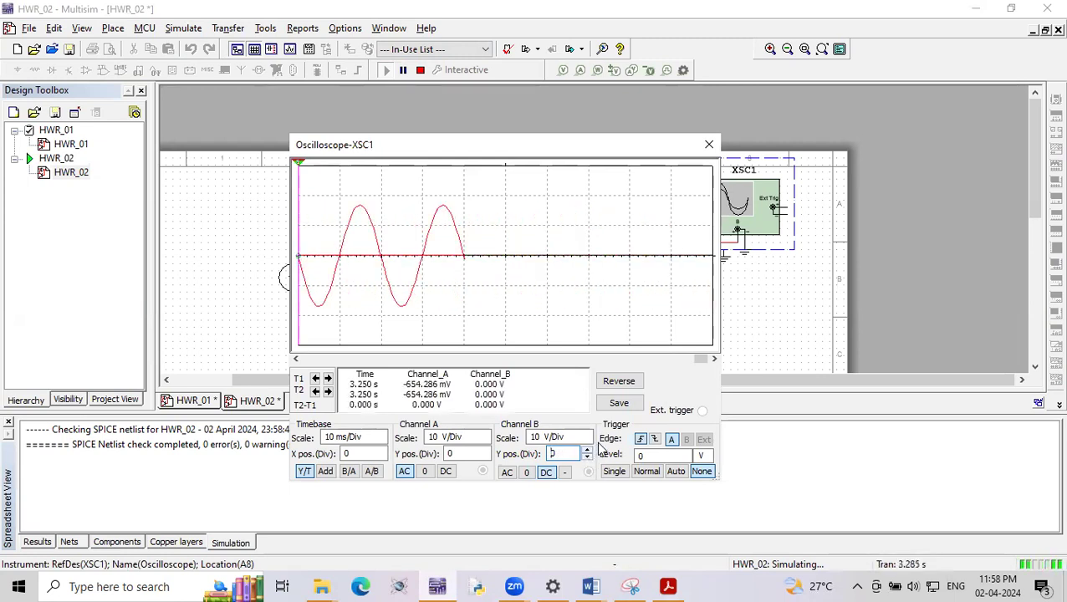
# - Stop the simulation and look back through the recorded oscilloscope waveform
pyautogui.click(419, 74)
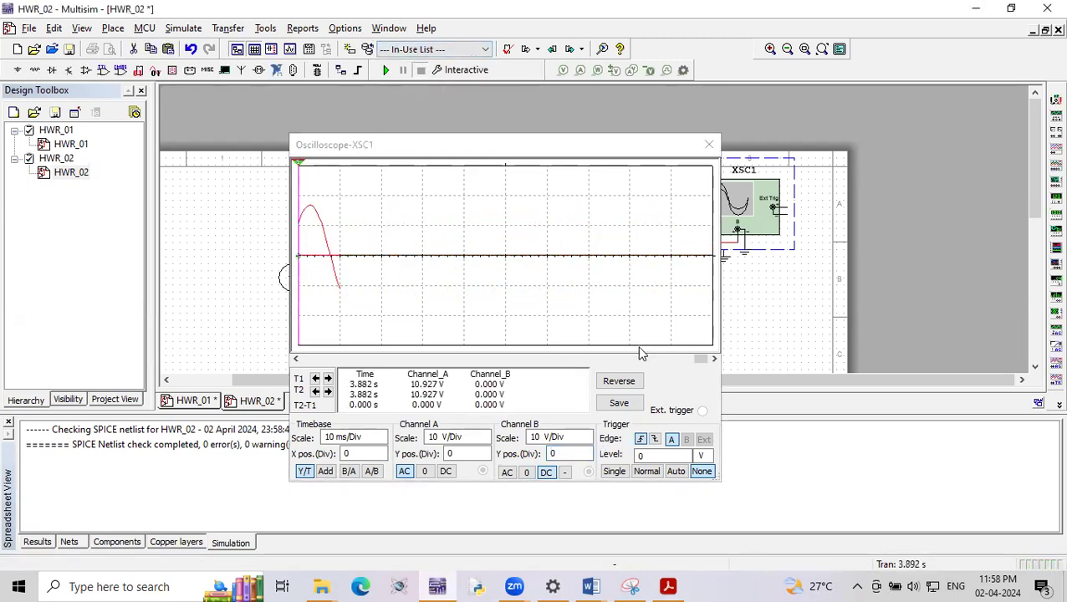
pyautogui.click(692, 360)
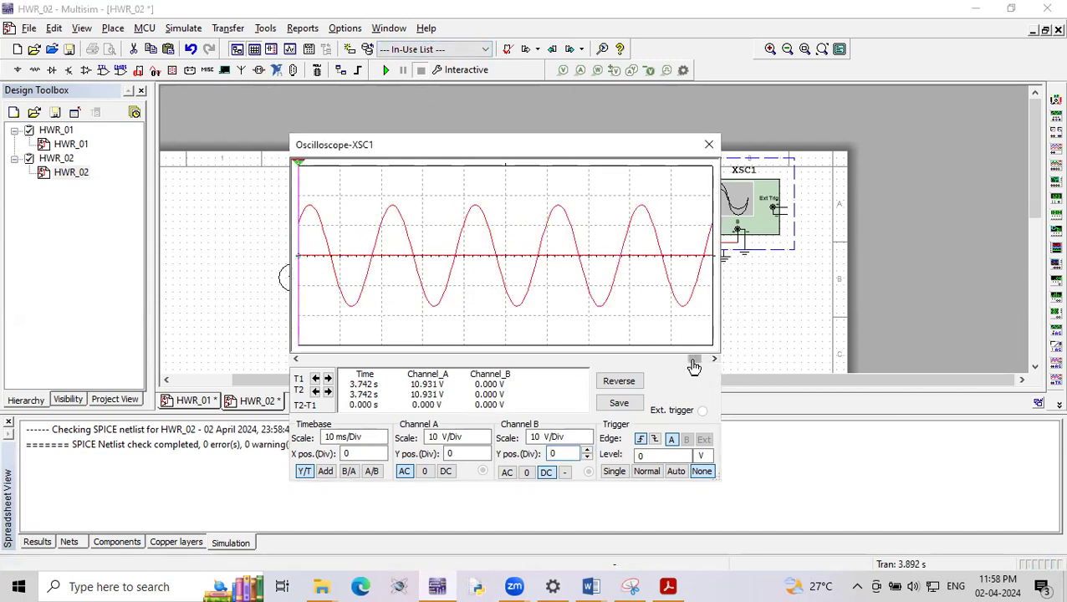
pyautogui.moveTo(694, 366); pyautogui.dragTo(687, 368)
# - Rerun the simulation, vary channel B's scale and return it to 10 V/Div, pausing the run and closing the oscilloscope
pyautogui.click(386, 71)
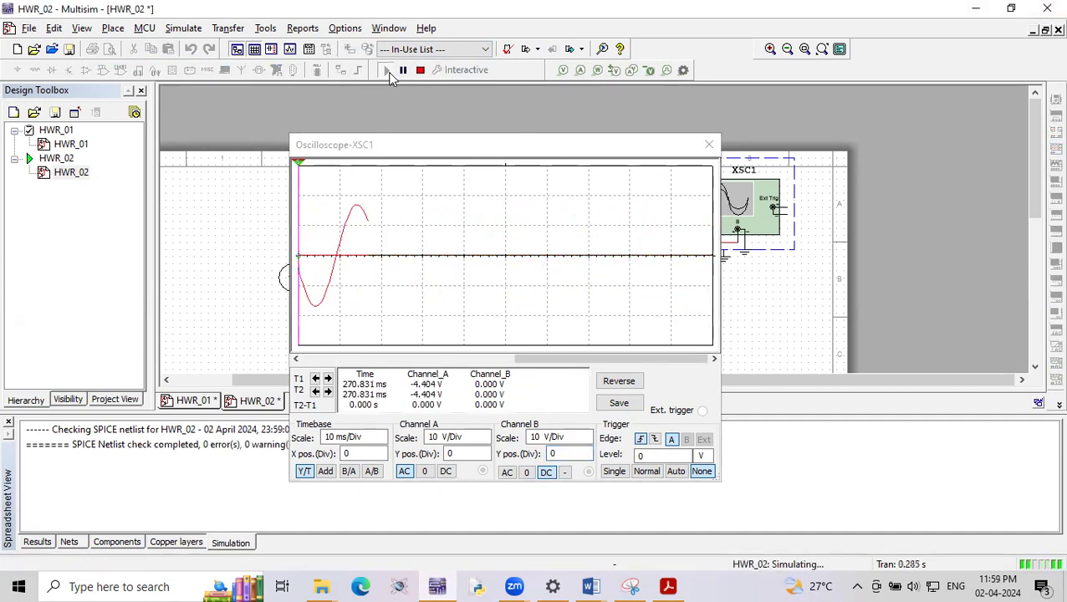
pyautogui.click(587, 434)
pyautogui.click(587, 434)
pyautogui.click(587, 434)
pyautogui.click(587, 434)
pyautogui.click(587, 435)
pyautogui.click(587, 434)
pyautogui.click(587, 434)
pyautogui.click(587, 440)
pyautogui.click(587, 441)
pyautogui.click(587, 441)
pyautogui.click(587, 441)
pyautogui.click(587, 440)
pyautogui.click(587, 441)
pyautogui.click(587, 437)
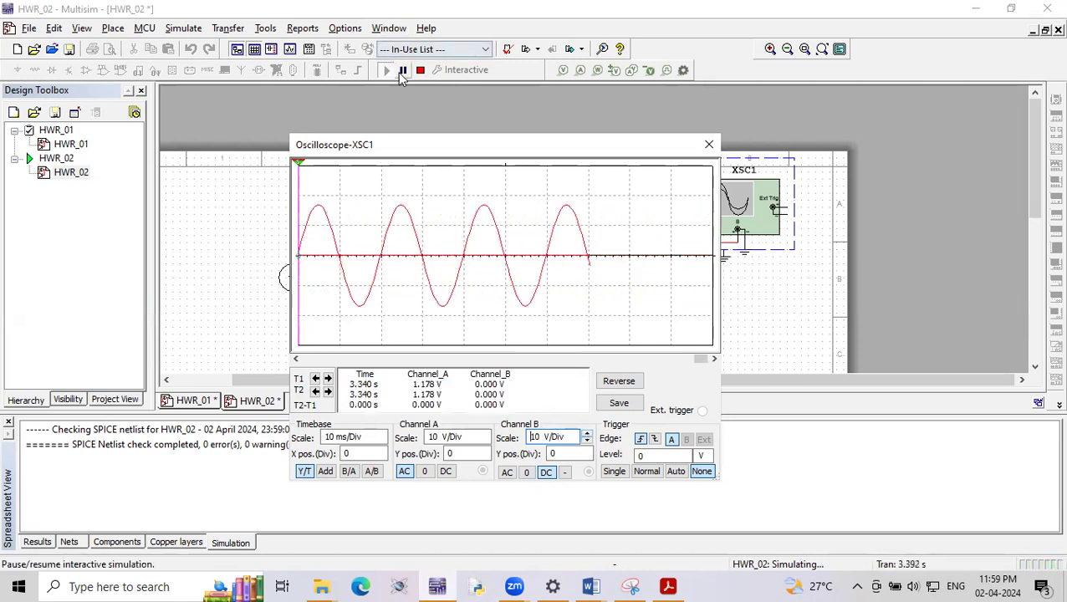
pyautogui.click(403, 70)
pyautogui.moveTo(567, 149); pyautogui.dragTo(209, 492)
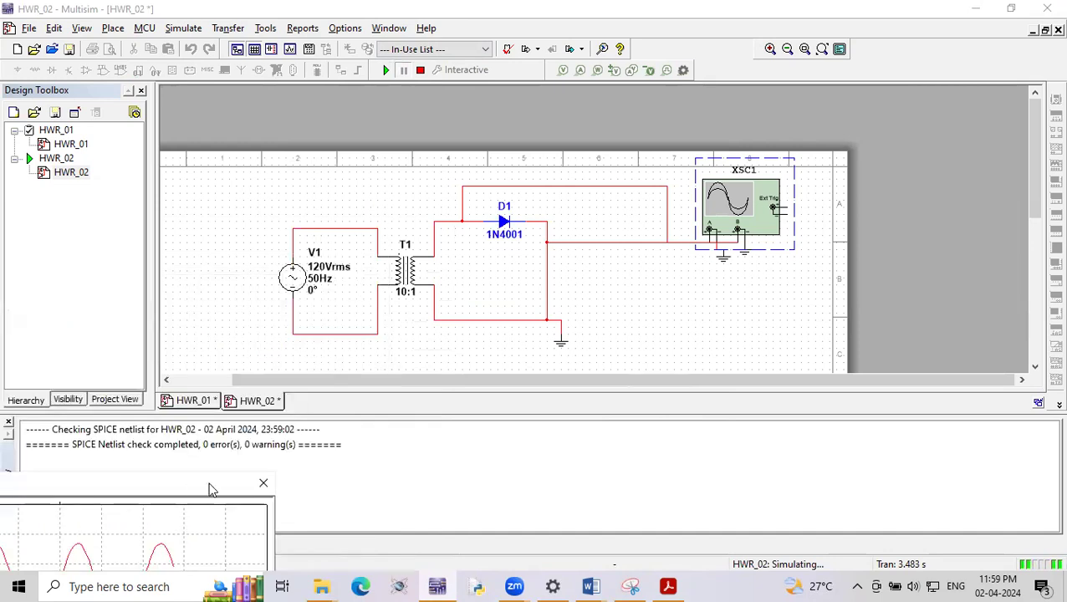
pyautogui.click(262, 485)
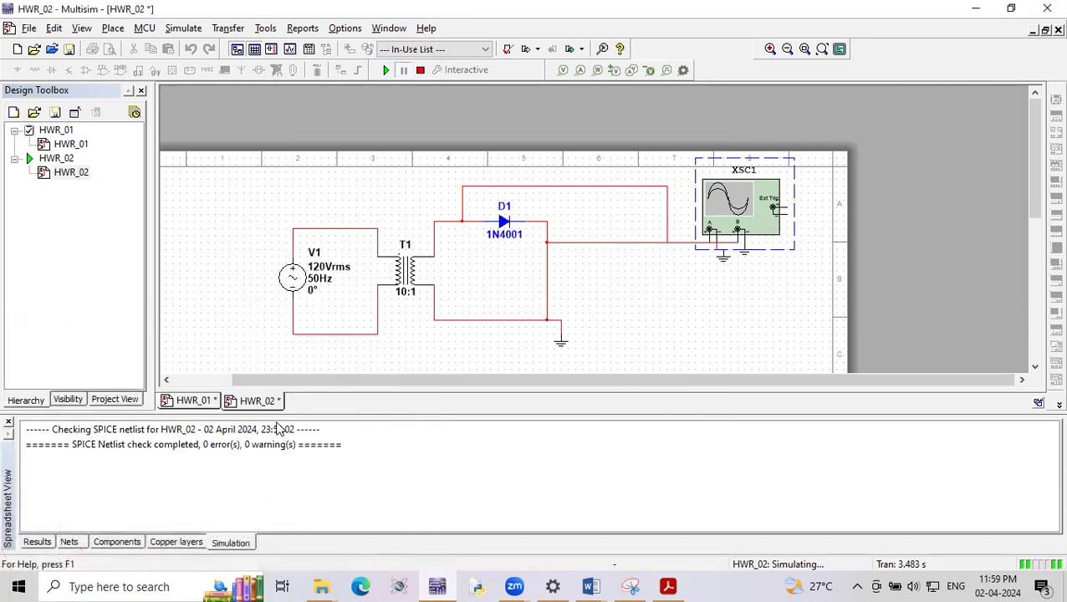
# - Stop the simulation and delete the wires joining D1's cathode, the ground line and channel B
pyautogui.click(548, 288)
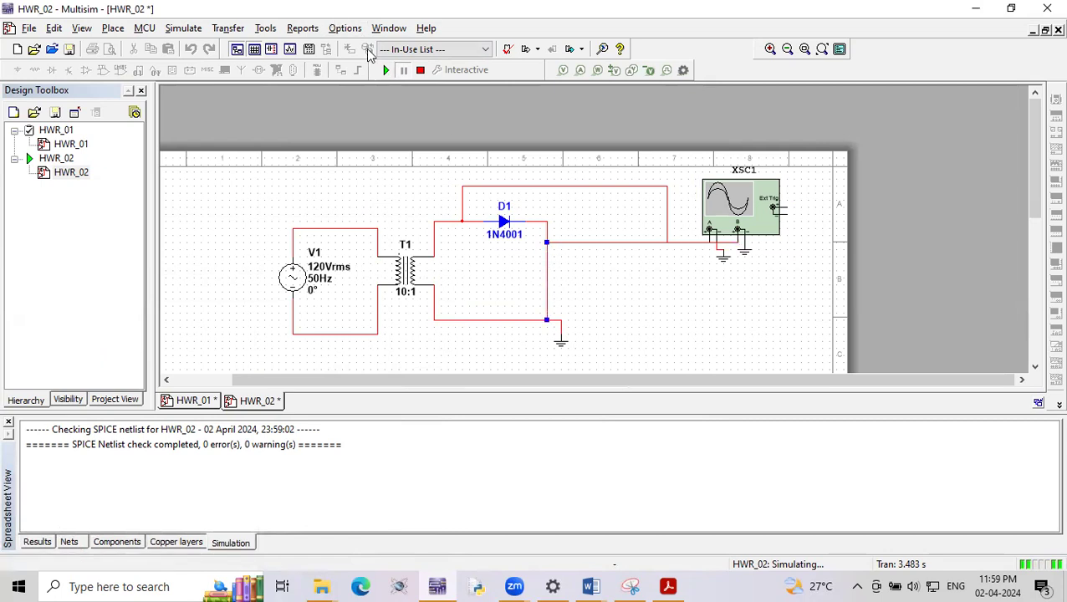
pyautogui.click(420, 71)
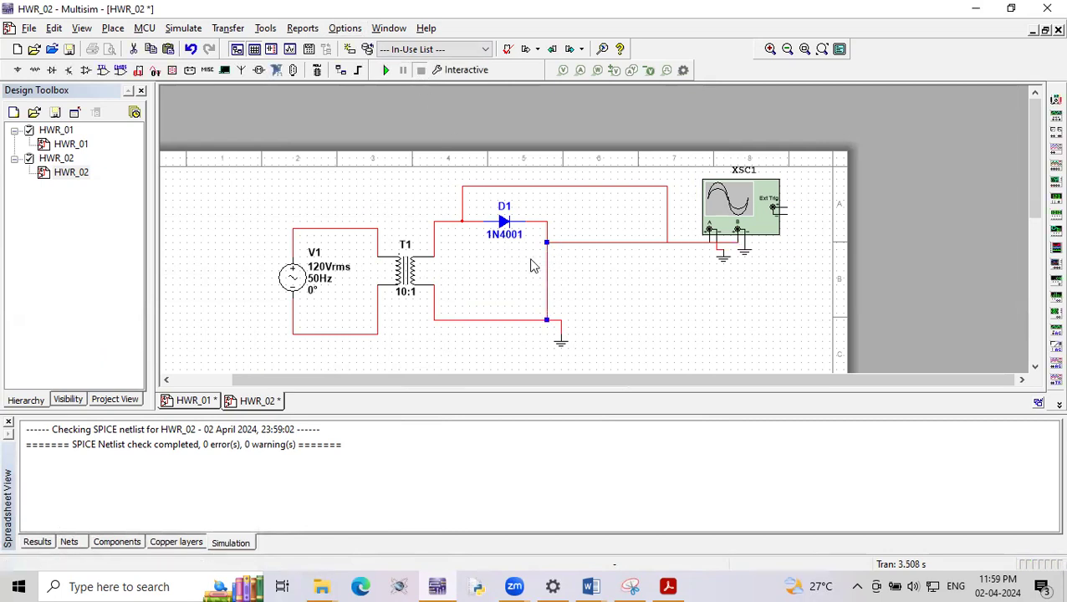
pyautogui.press('Delete')
pyautogui.click(548, 240)
pyautogui.press('Delete')
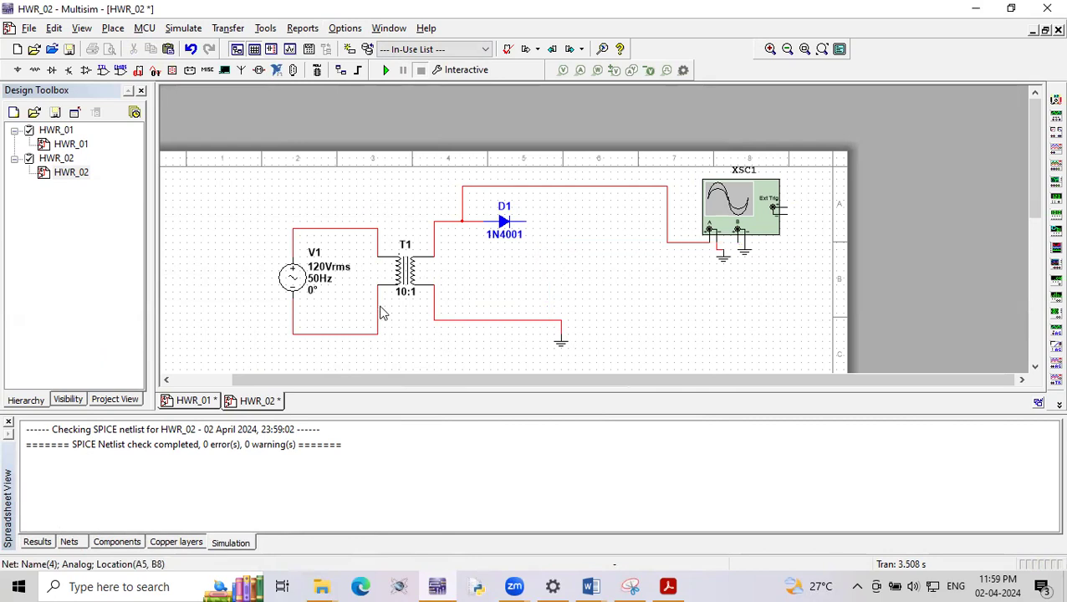
# - Search the component database for RES and place a RESISTOR_RATED between diode D1 and the oscilloscope
pyautogui.rightClick(333, 203)
pyautogui.click(410, 10)
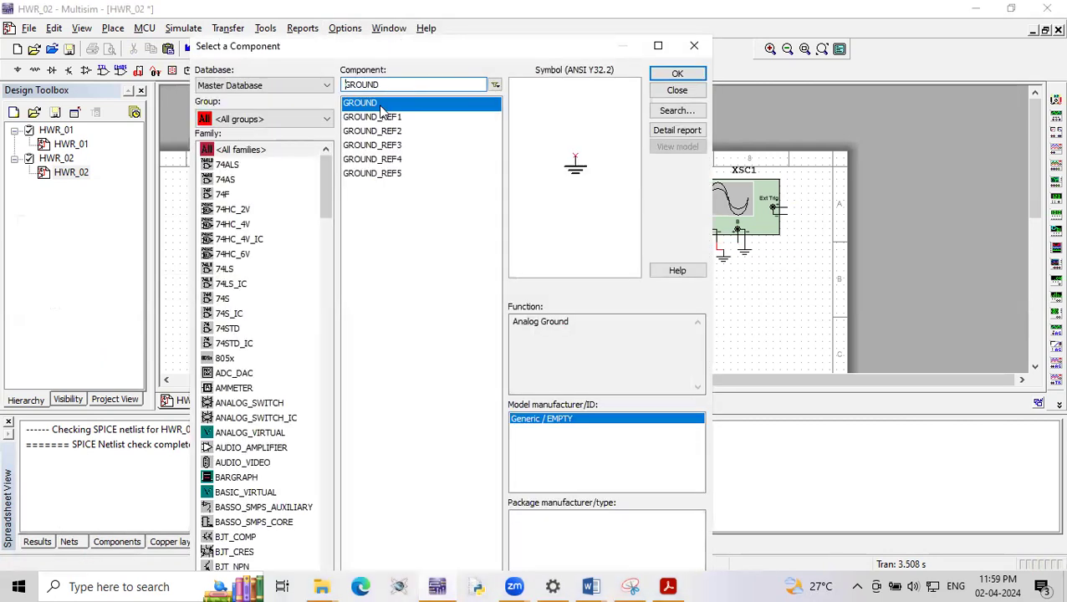
pyautogui.doubleClick(384, 85)
pyautogui.write('RES')
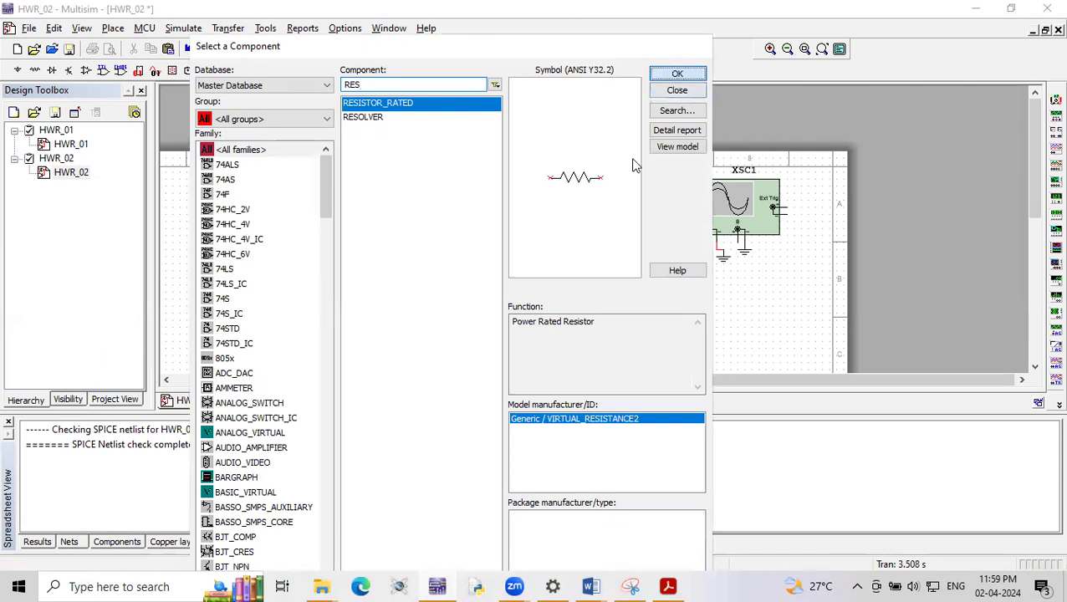
pyautogui.press('Return')
pyautogui.click(577, 251)
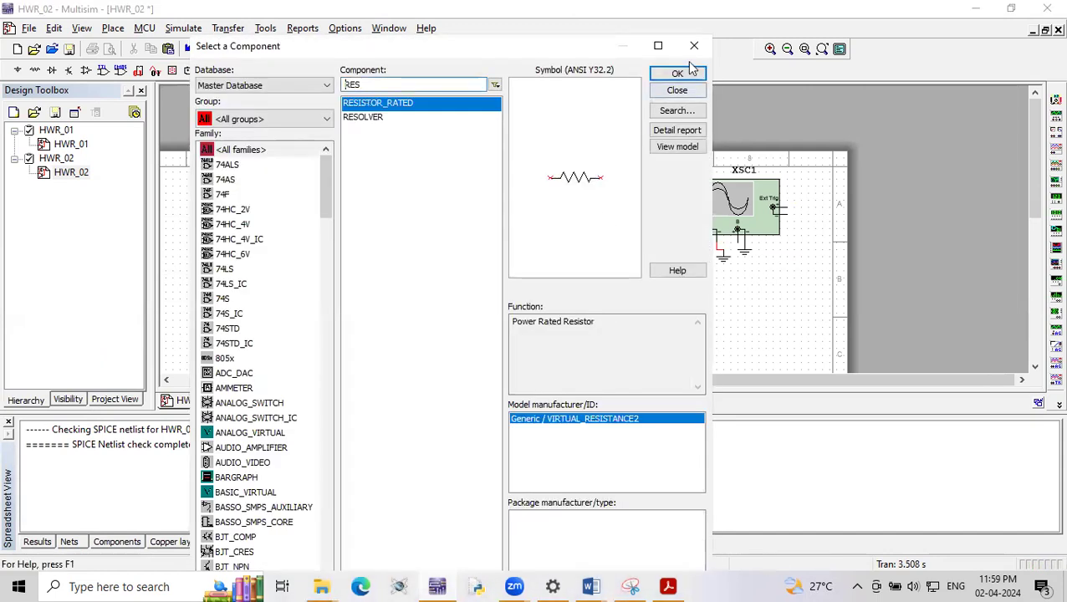
pyautogui.click(694, 45)
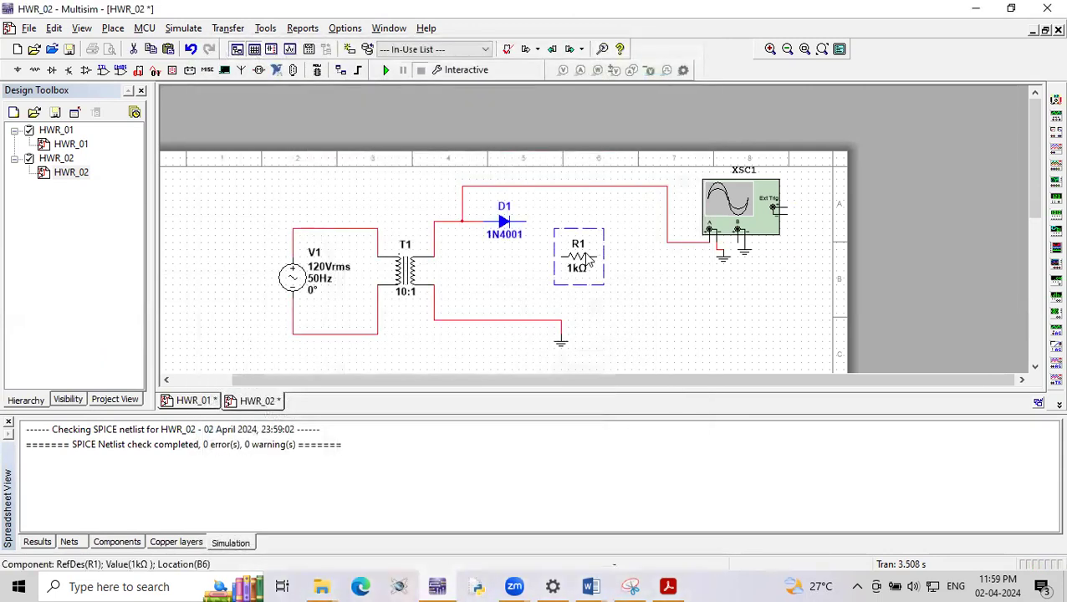
# - Rotate R1 upright, wire it between D1's cathode and the ground line, and connect channel B to the diode output
pyautogui.hotkey('ctrl', 'r')
pyautogui.click(571, 295)
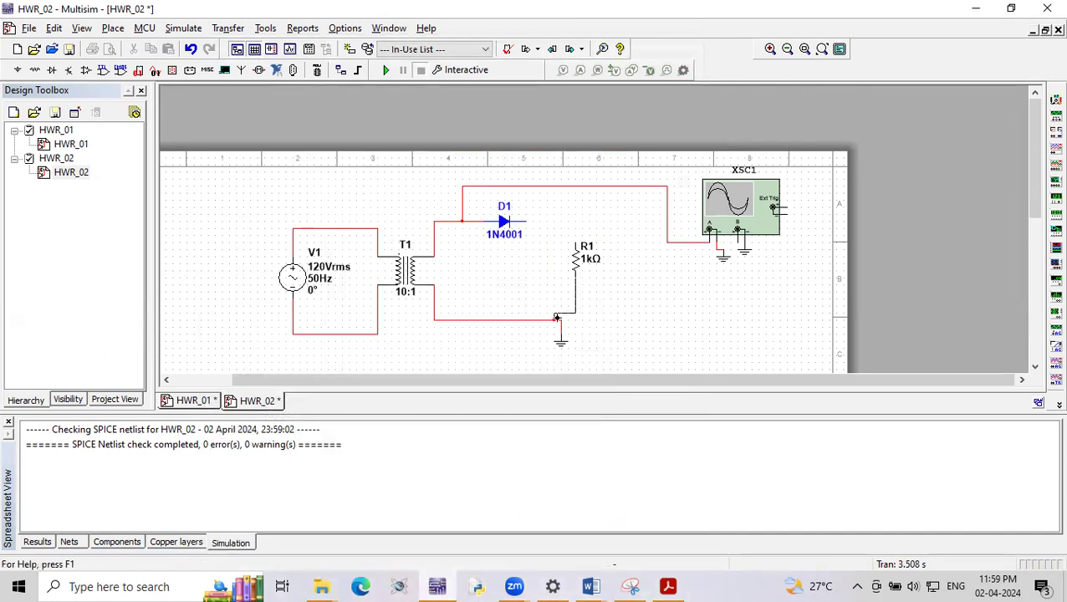
pyautogui.moveTo(575, 271); pyautogui.dragTo(553, 319)
pyautogui.click(736, 245)
pyautogui.click(565, 222)
# - Simulate the loaded circuit and view its oscilloscope waveforms, stopping the run and deleting the wire to channel B
pyautogui.click(386, 71)
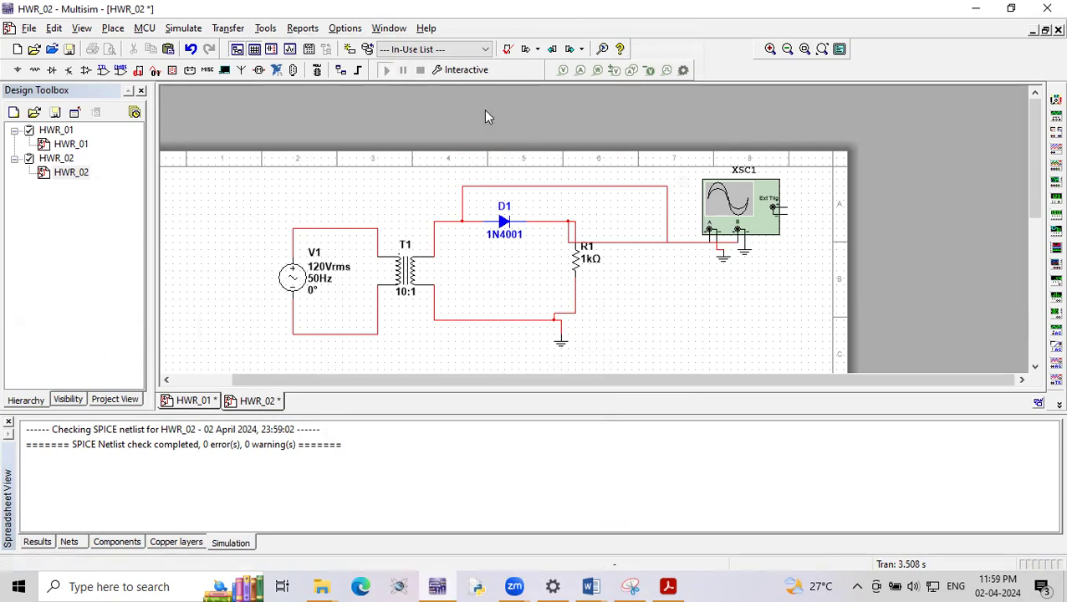
pyautogui.doubleClick(731, 219)
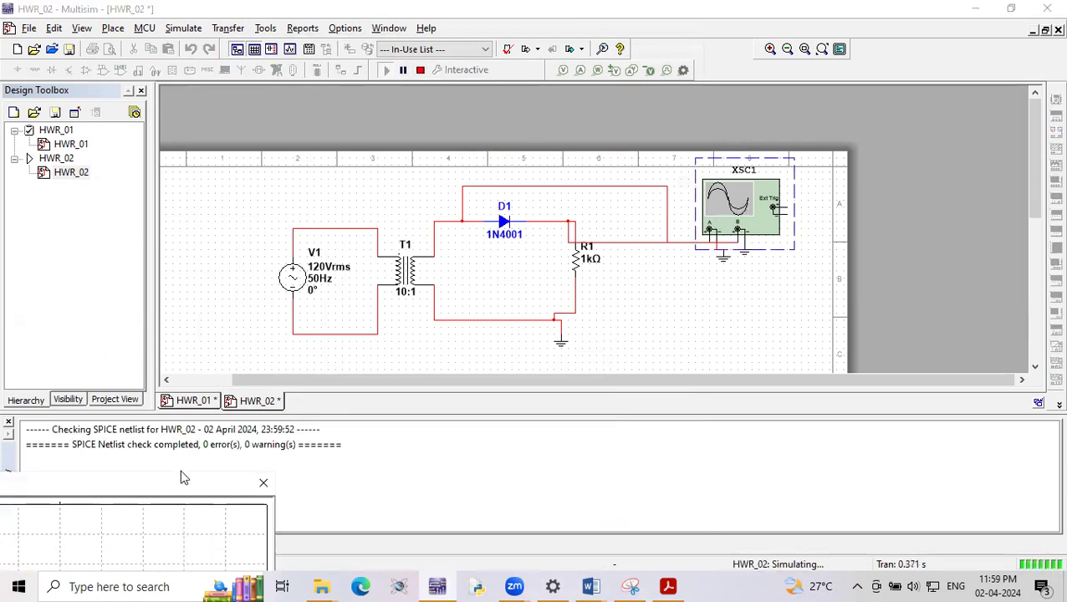
pyautogui.moveTo(180, 478); pyautogui.dragTo(608, 170)
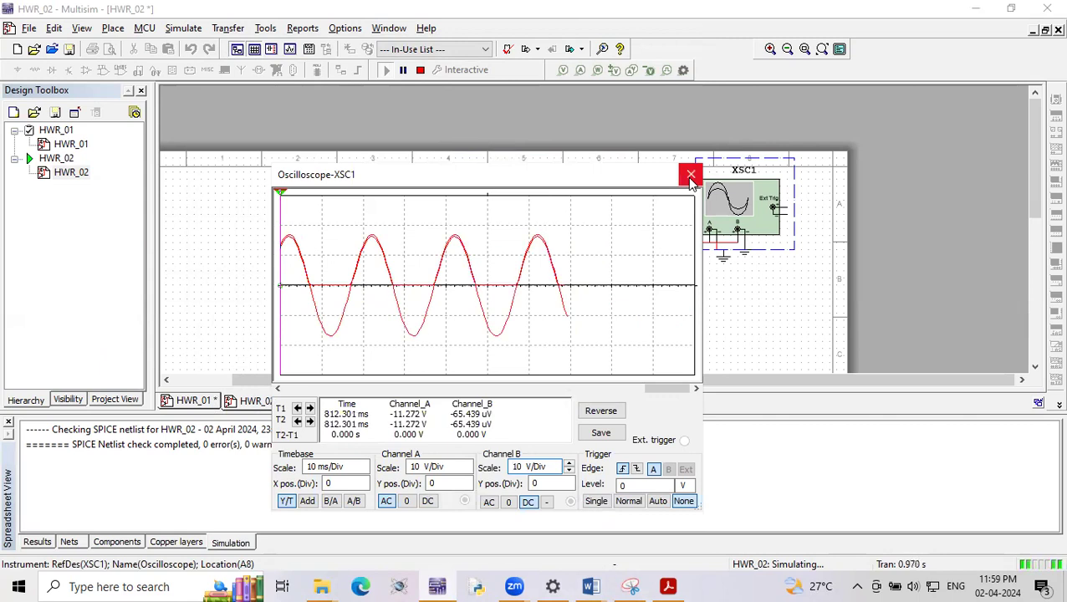
pyautogui.click(690, 174)
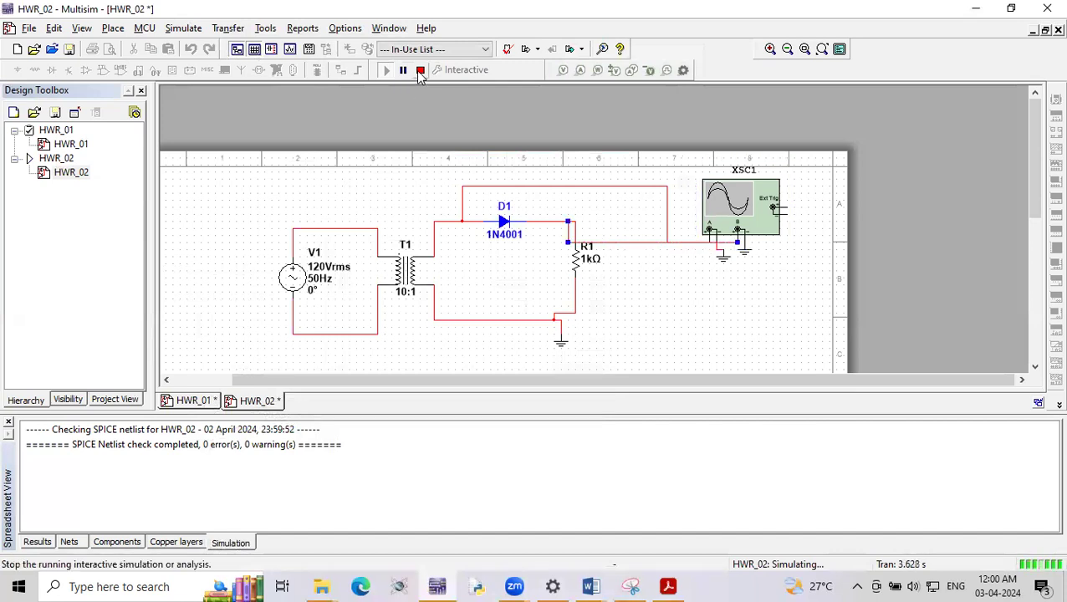
pyautogui.click(420, 70)
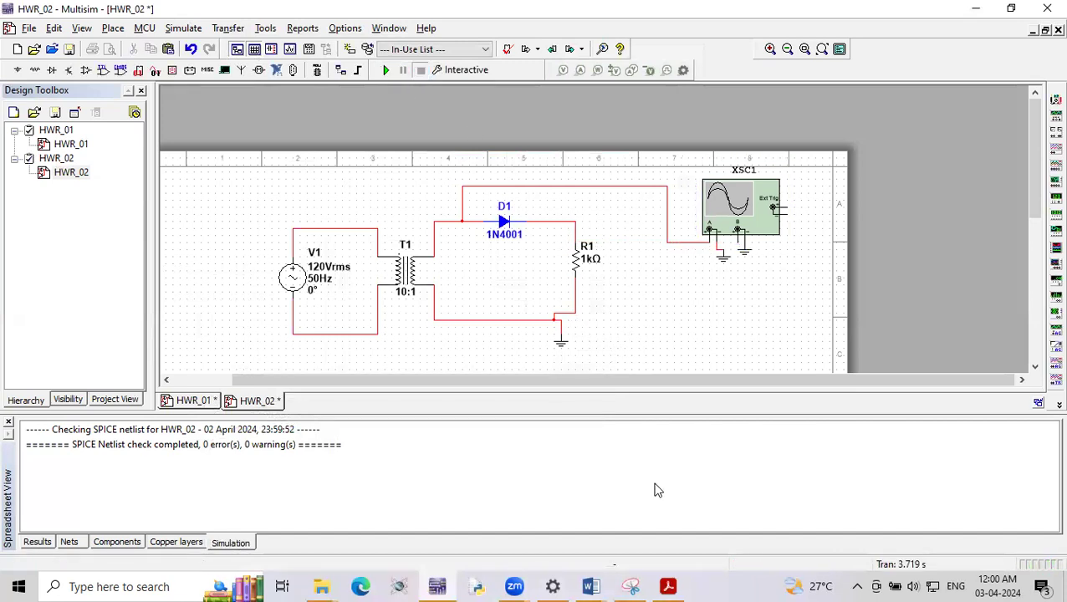
# - Check the filter circuit in HWR_01, and place a CAPACITOR_RATED beside R1 in HWR_02
pyautogui.click(192, 400)
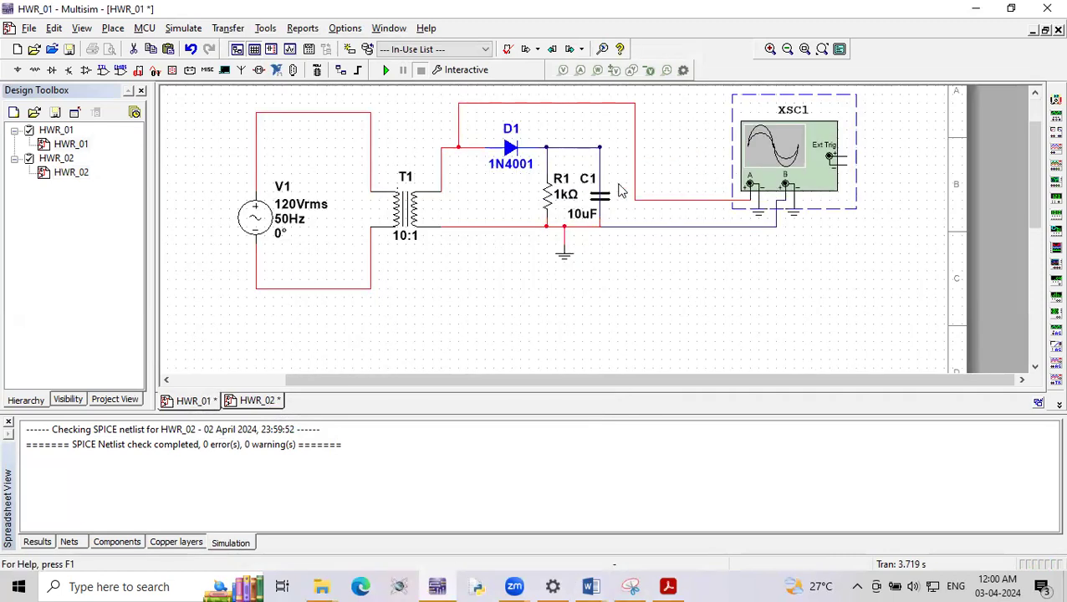
pyautogui.rightClick(471, 300)
pyautogui.click(267, 401)
pyautogui.rightClick(418, 201)
pyautogui.click(468, 10)
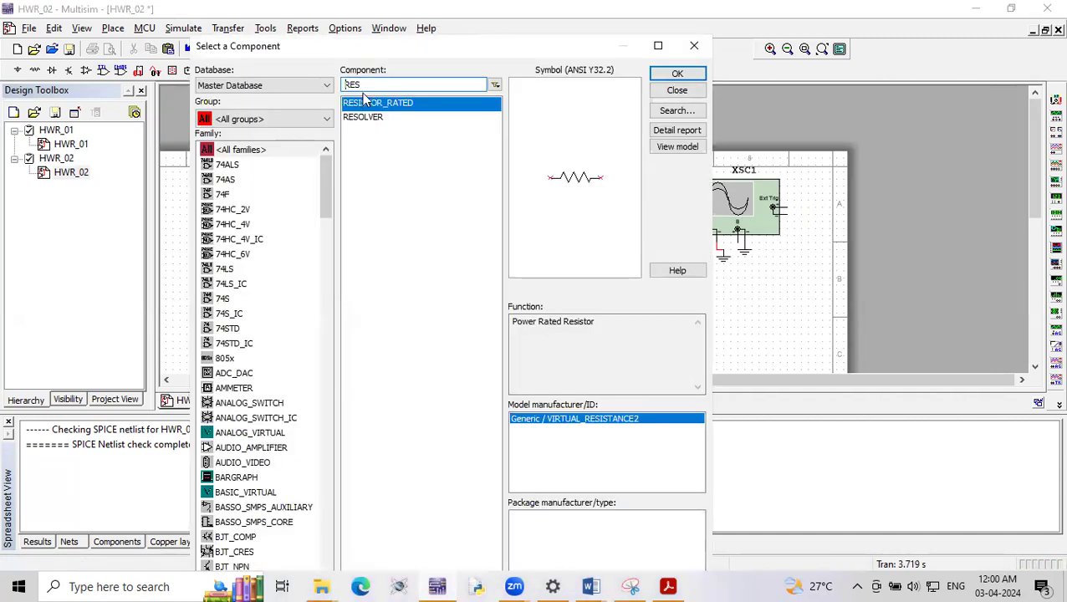
pyautogui.write('CAP')
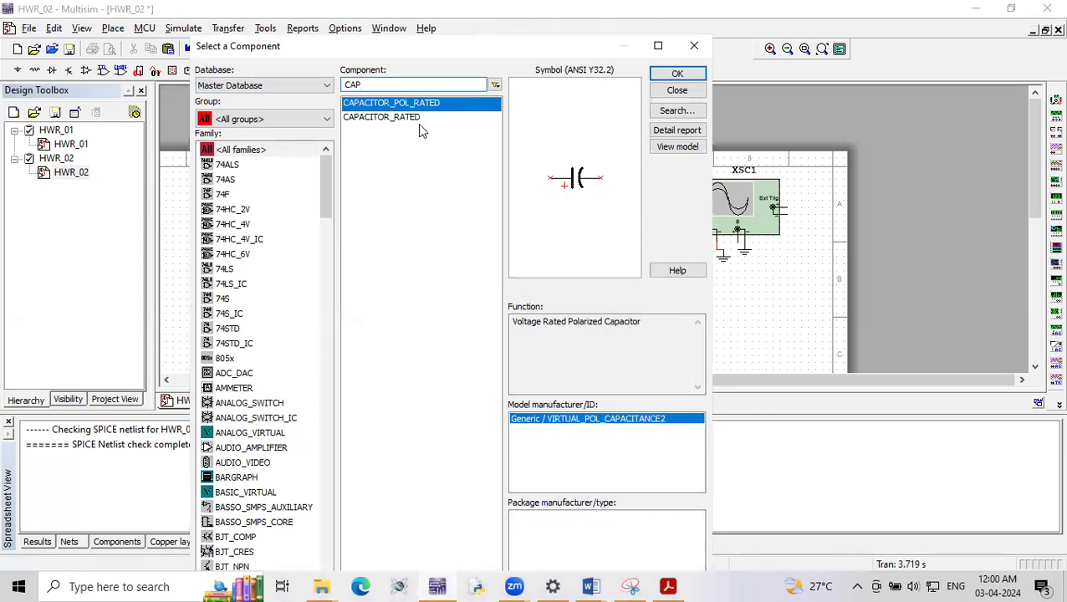
pyautogui.click(430, 120)
pyautogui.click(678, 73)
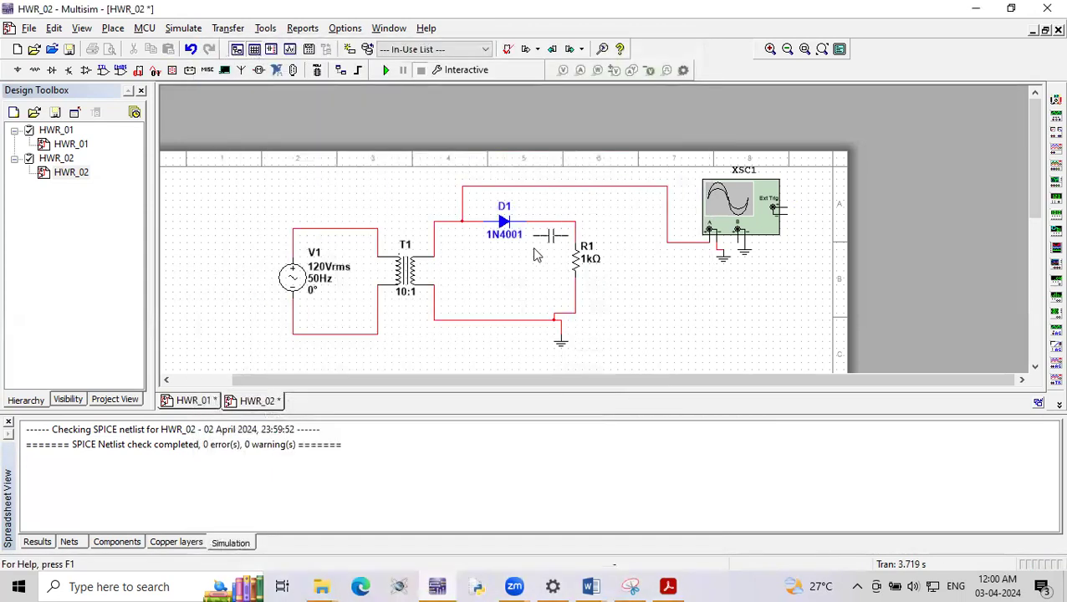
pyautogui.click(636, 271)
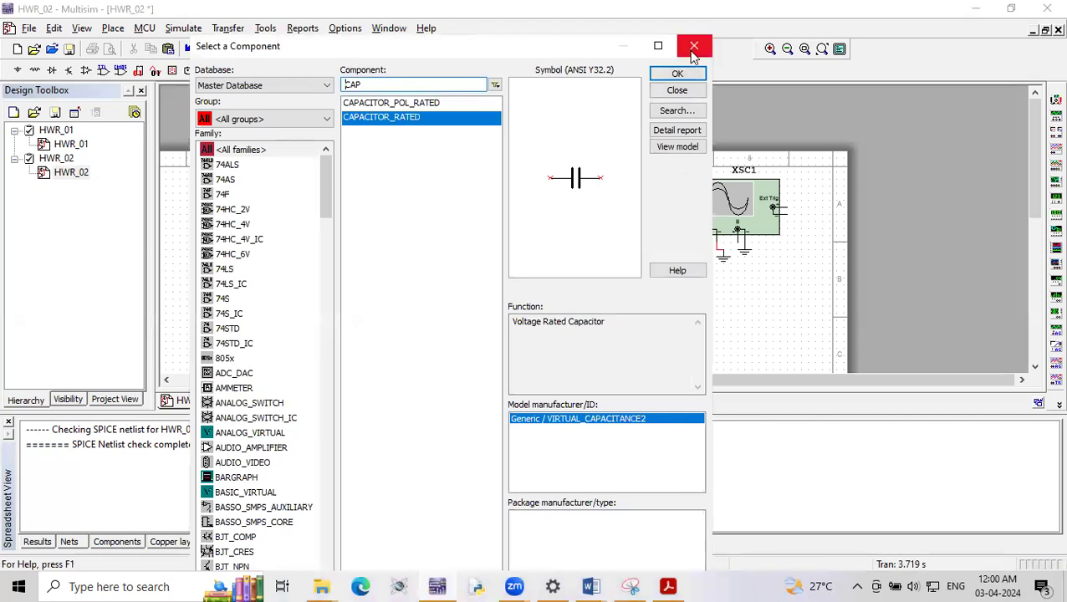
pyautogui.click(699, 44)
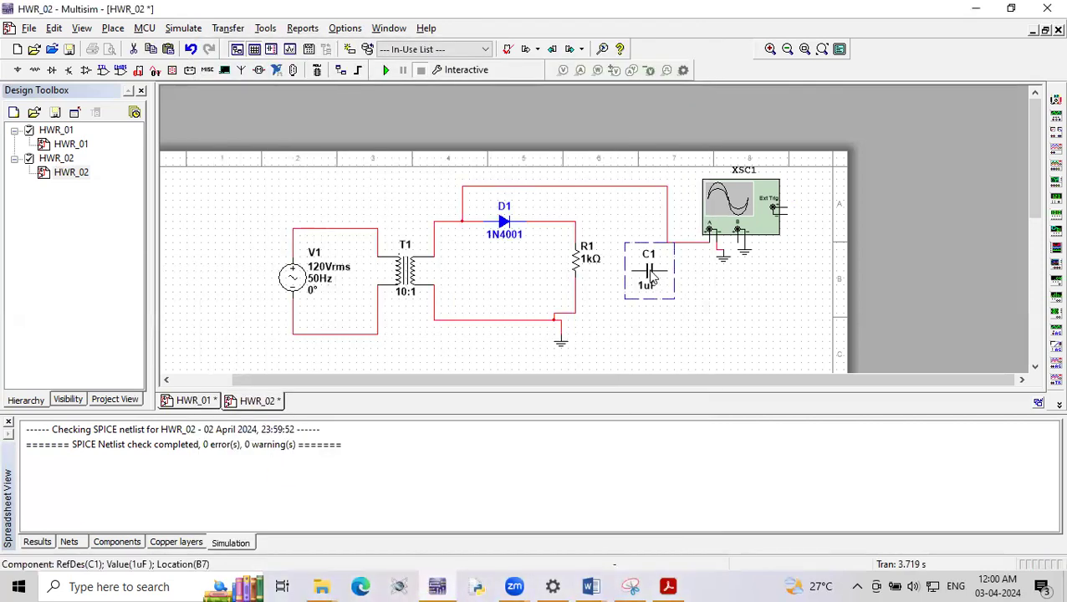
# - Rotate C1 upright and wire it in parallel with R1, undoing the added wire to channel B
pyautogui.click(642, 315)
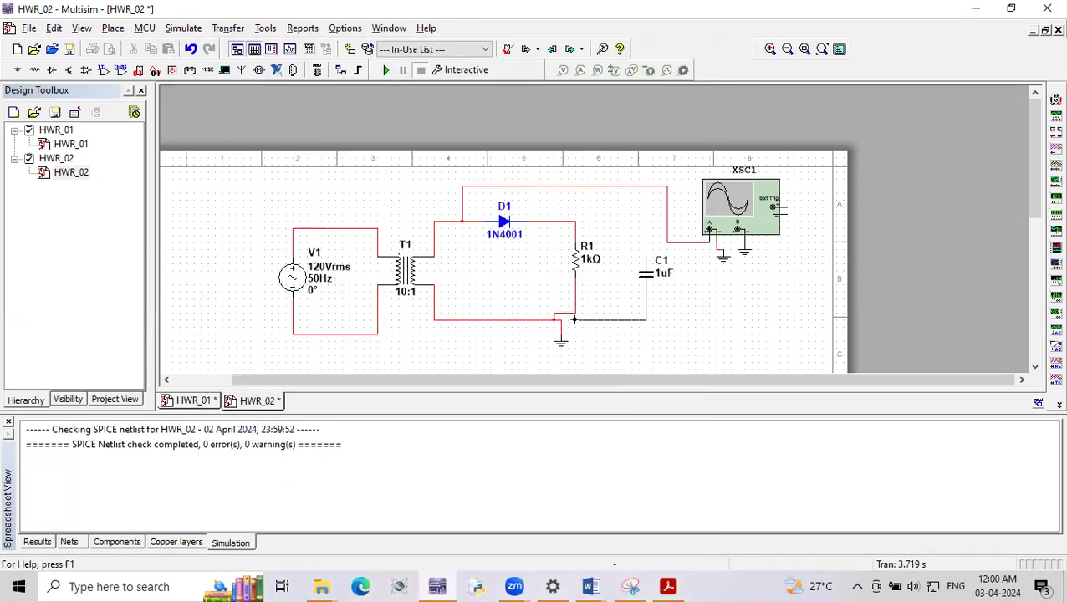
pyautogui.click(573, 317)
pyautogui.click(645, 260)
pyautogui.click(577, 221)
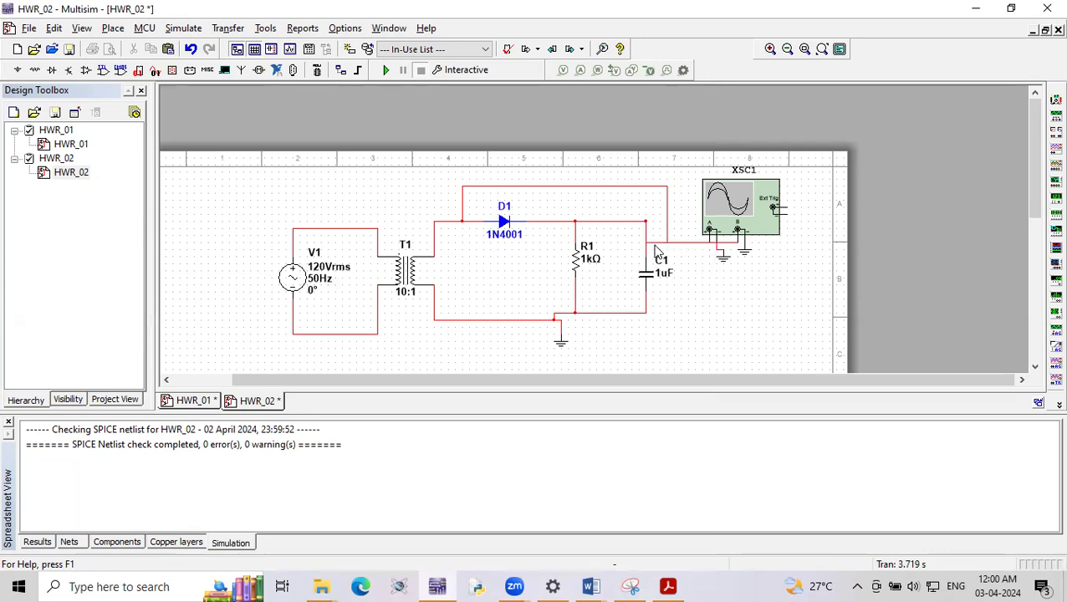
pyautogui.hotkey('ctrl', 'z')
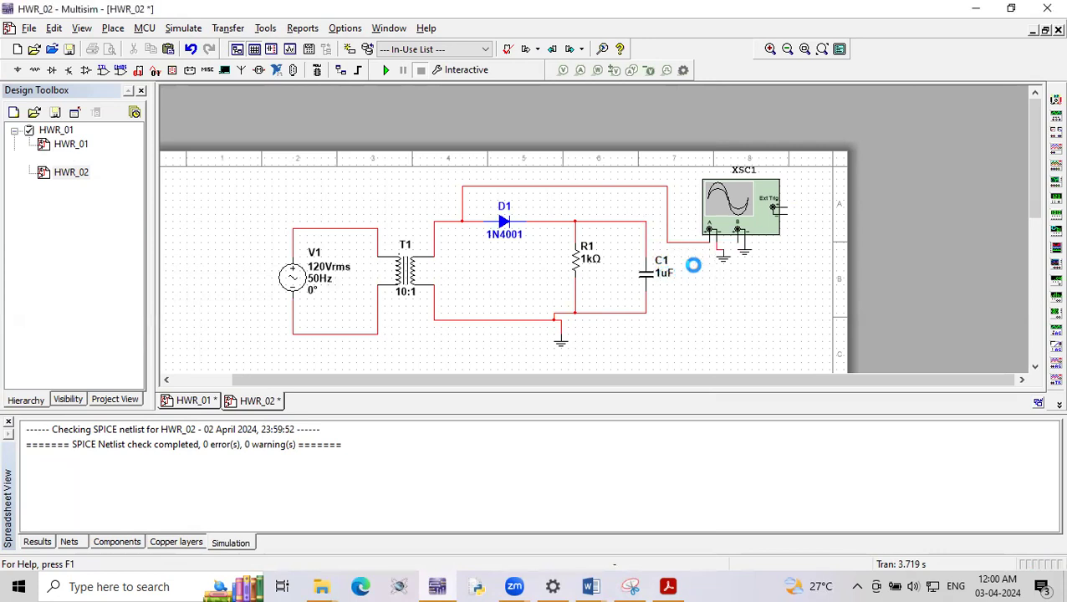
# - Delete the wire joining the ground symbol to the circuit's return line
pyautogui.scroll(1, 644, 224)
pyautogui.scroll(-2, 585, 318)
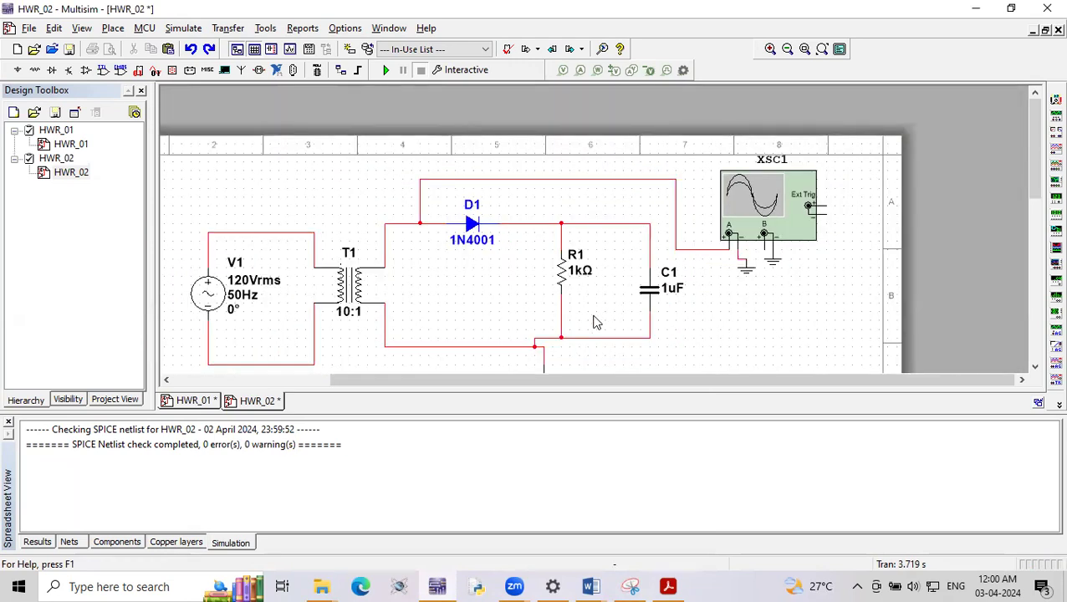
pyautogui.scroll(-1, 560, 350)
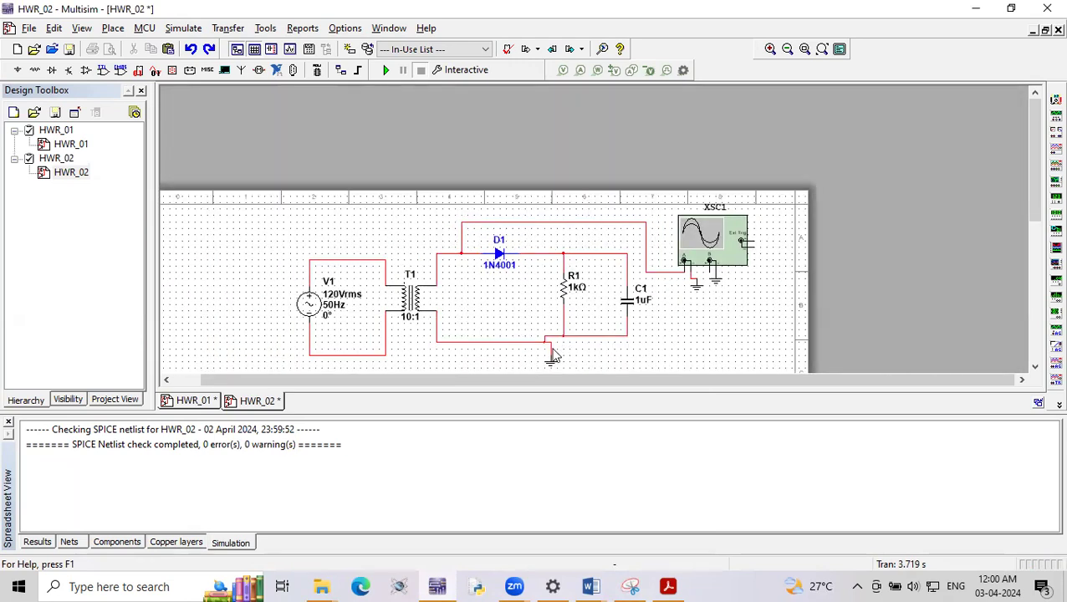
pyautogui.click(552, 355)
pyautogui.press('Delete')
pyautogui.scroll(-1, 556, 338)
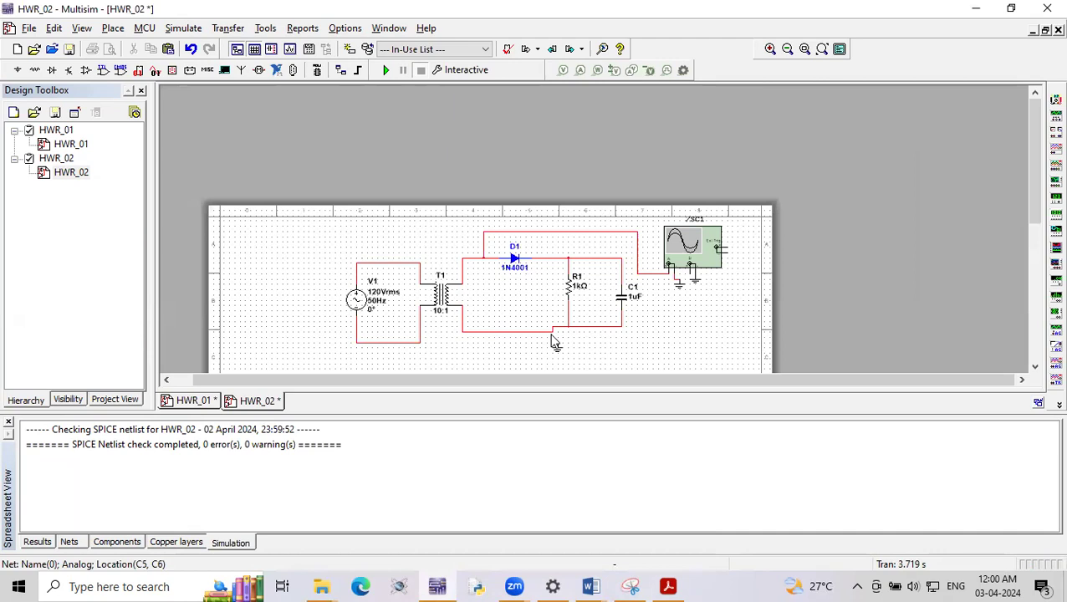
# - Replace the jogged return wire with a straight one from T1's lower secondary terminal to the bottom of R1
pyautogui.scroll(1, 610, 331)
pyautogui.click(608, 326)
pyautogui.click(602, 343)
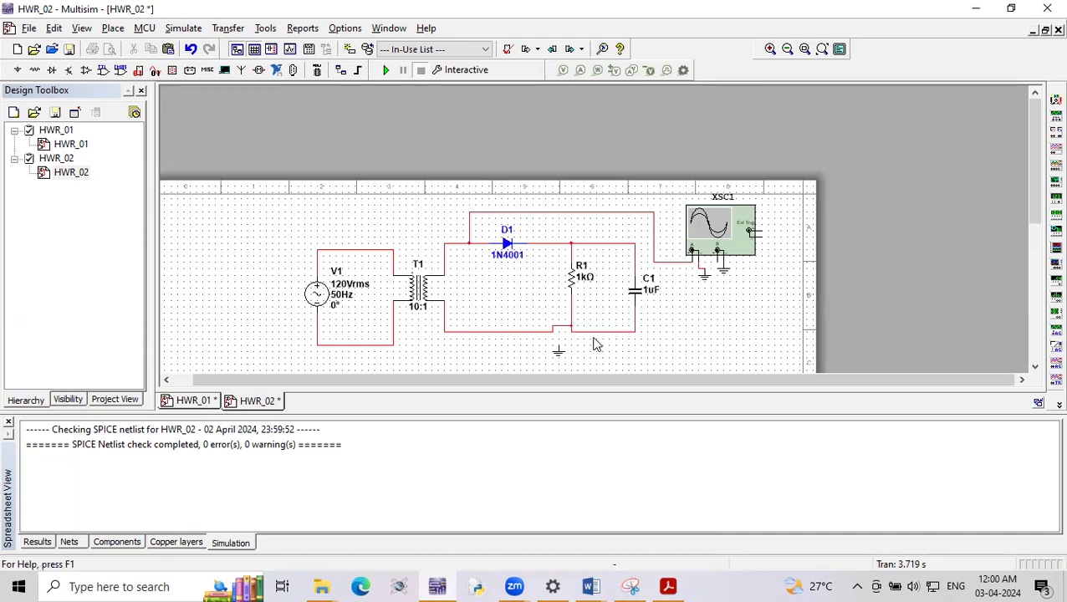
pyautogui.click(568, 329)
pyautogui.hotkey('ctrl', 'x')
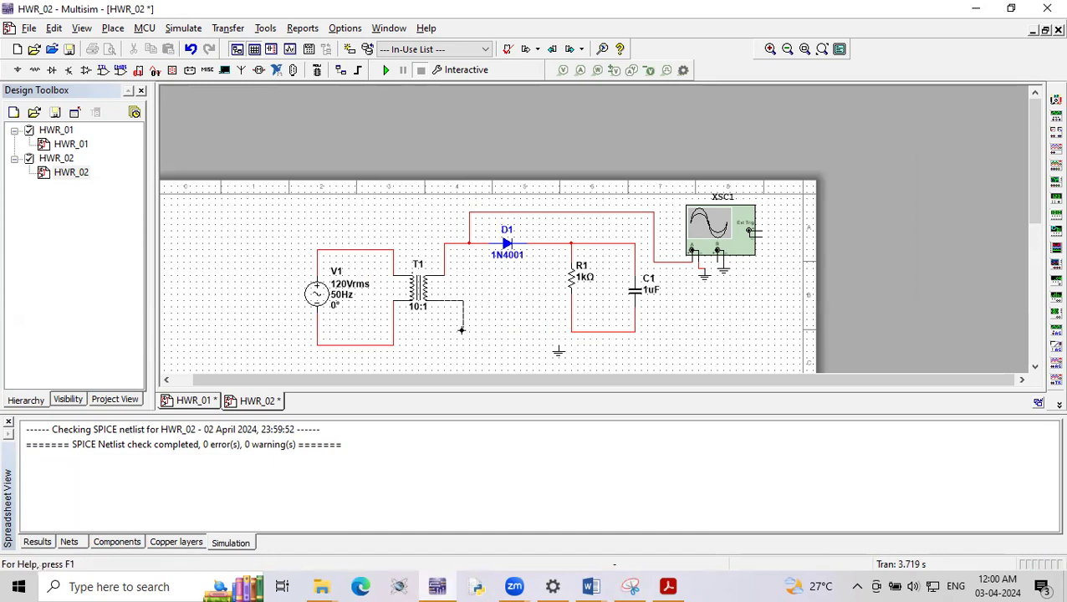
pyautogui.click(571, 331)
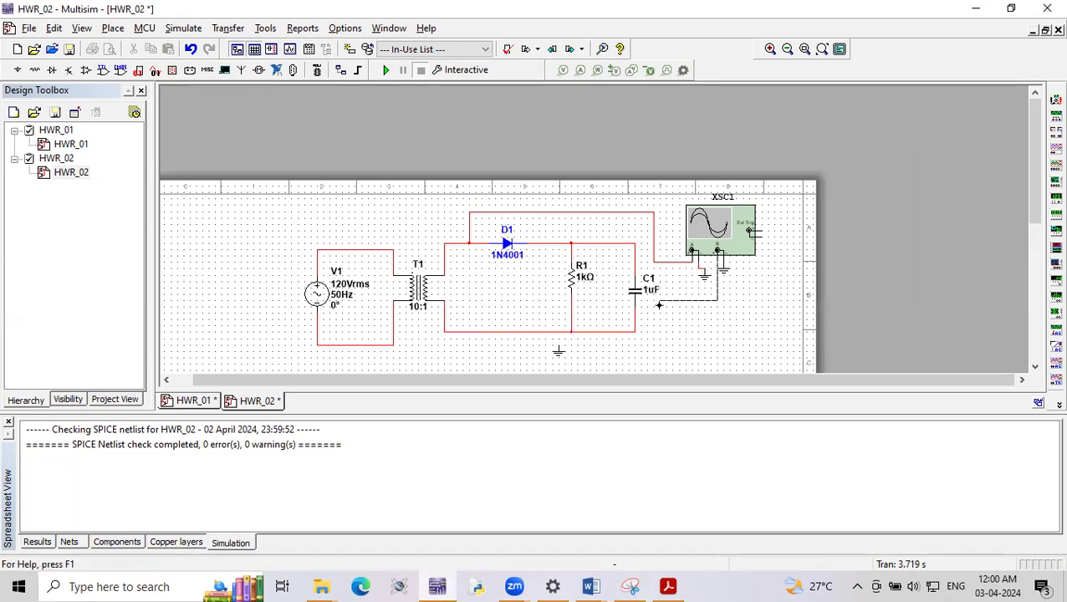
# - Wire oscilloscope channel B to the lower end of C1 and try to simulate the circuit, dismissing the Convergence Assistant and the oscilloscope
pyautogui.click(634, 331)
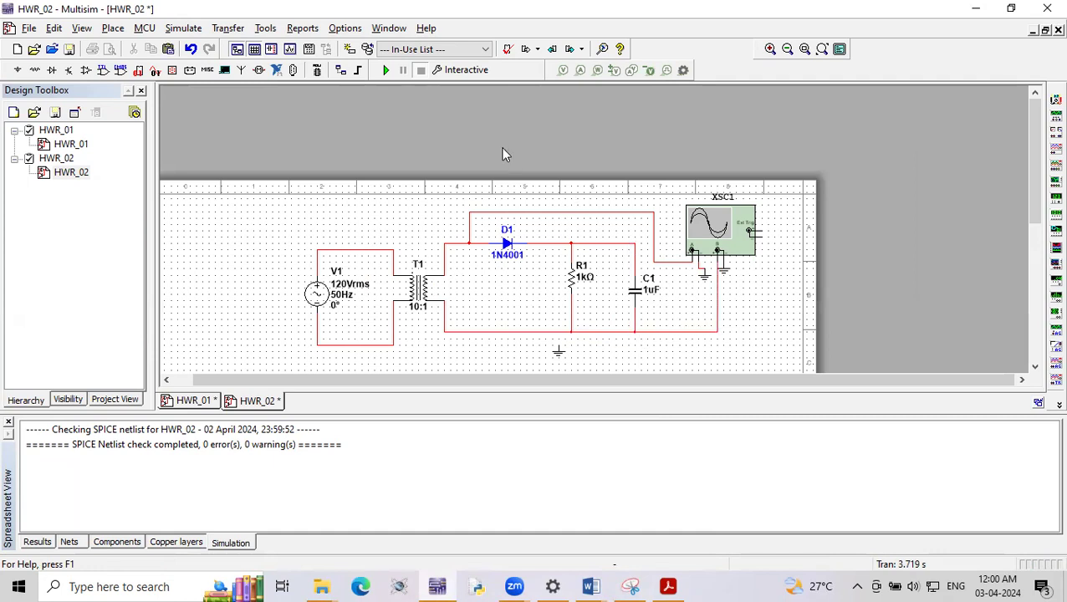
pyautogui.click(385, 70)
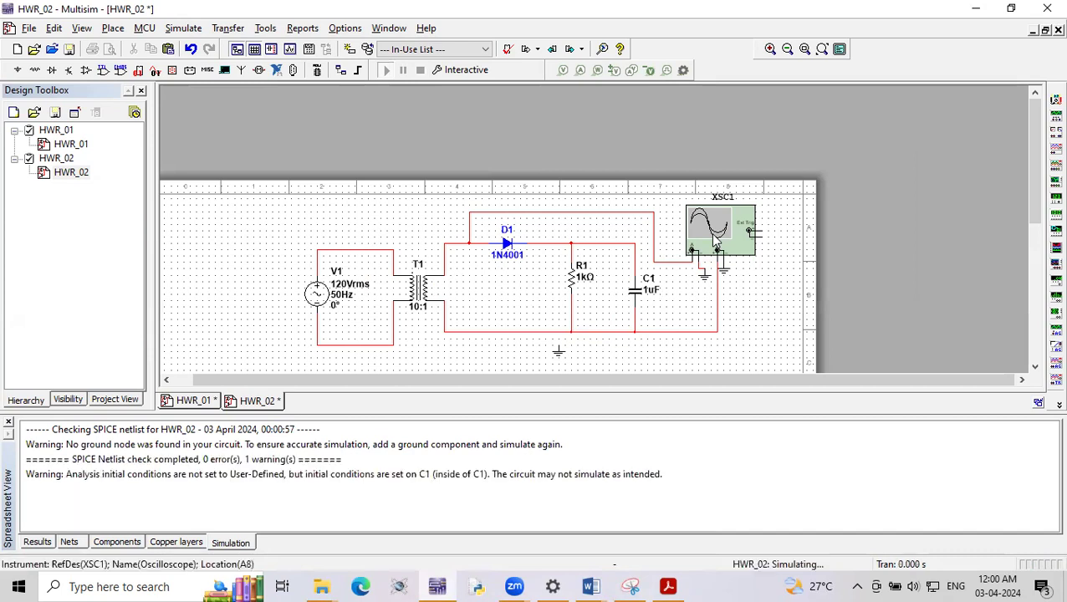
pyautogui.doubleClick(715, 240)
pyautogui.click(677, 375)
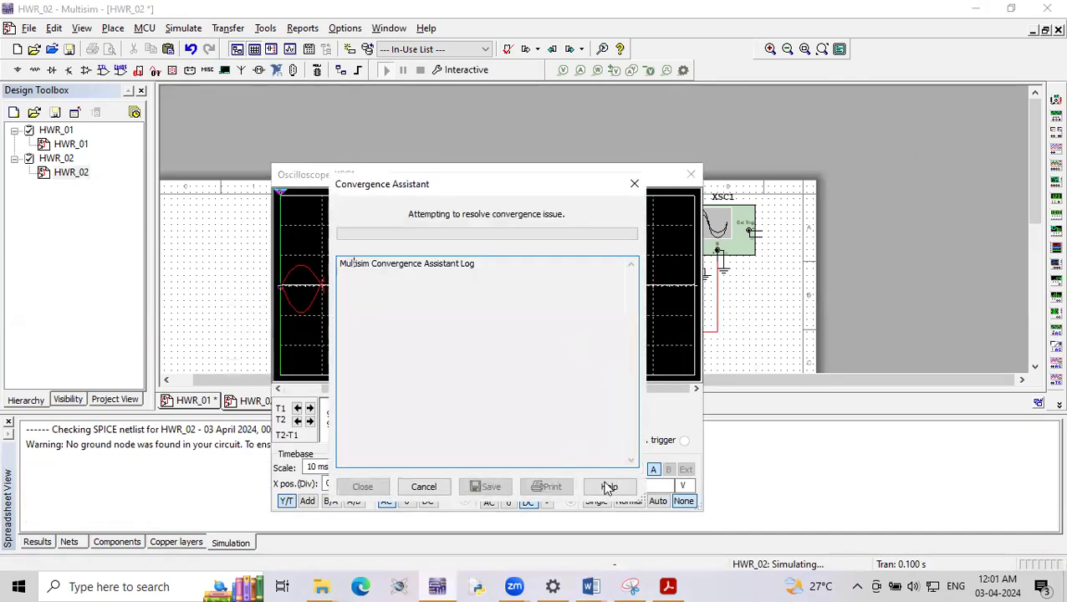
pyautogui.click(635, 184)
pyautogui.click(562, 372)
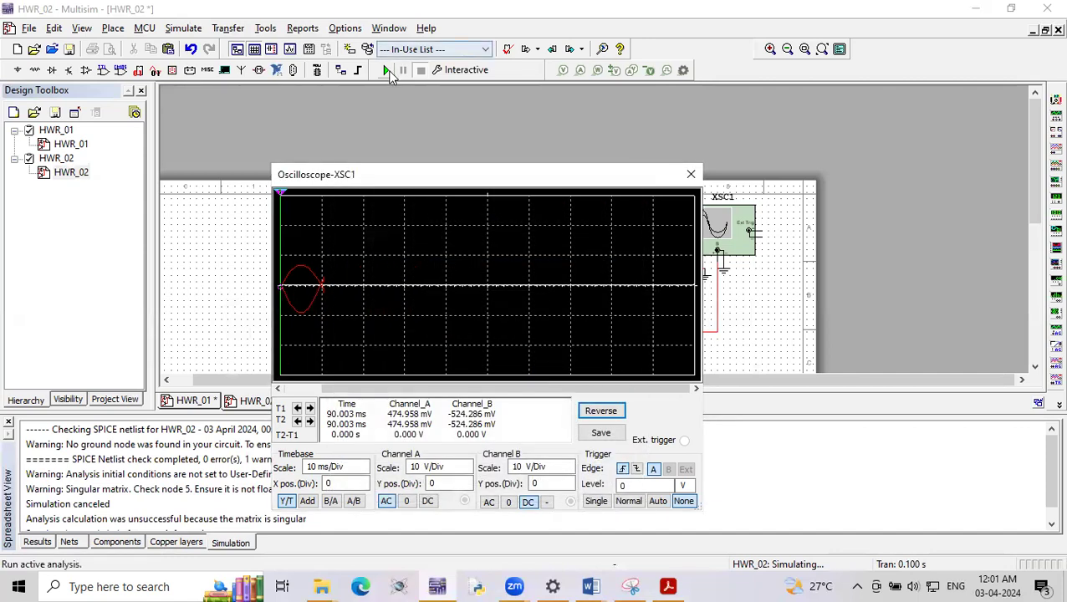
pyautogui.click(388, 71)
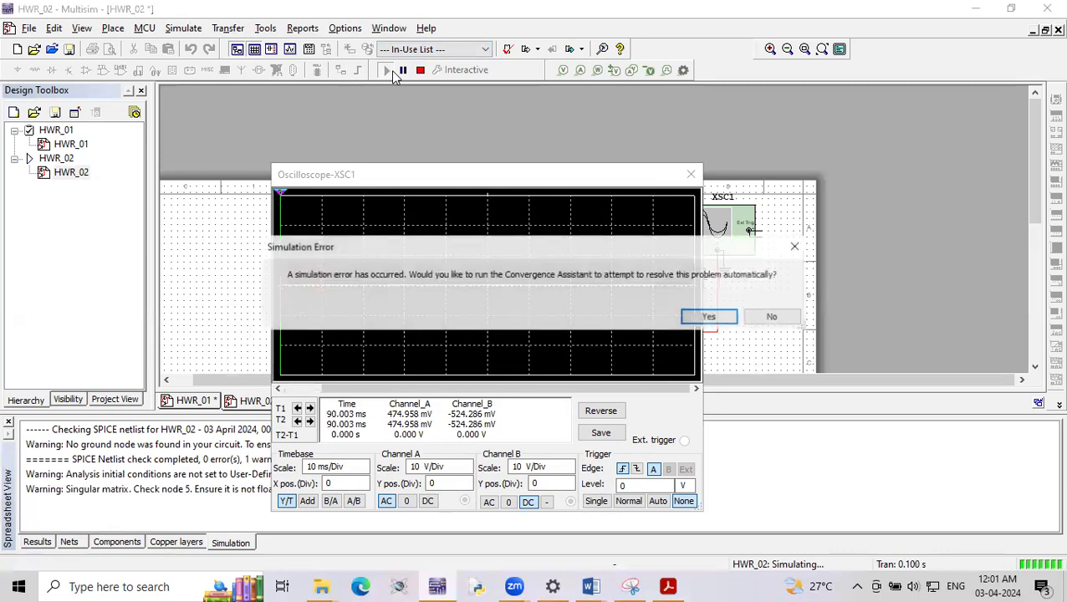
pyautogui.click(772, 321)
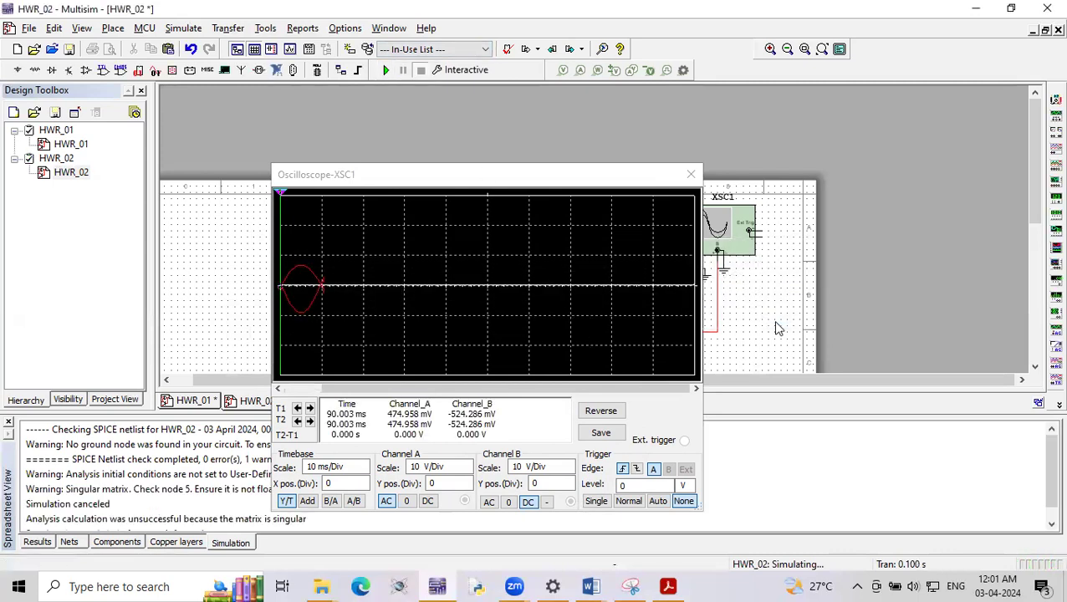
pyautogui.click(690, 174)
# - Connect the ground symbol to the circuit's return line, and rerun the simulation to check the oscilloscope waveforms
pyautogui.scroll(1, 638, 341)
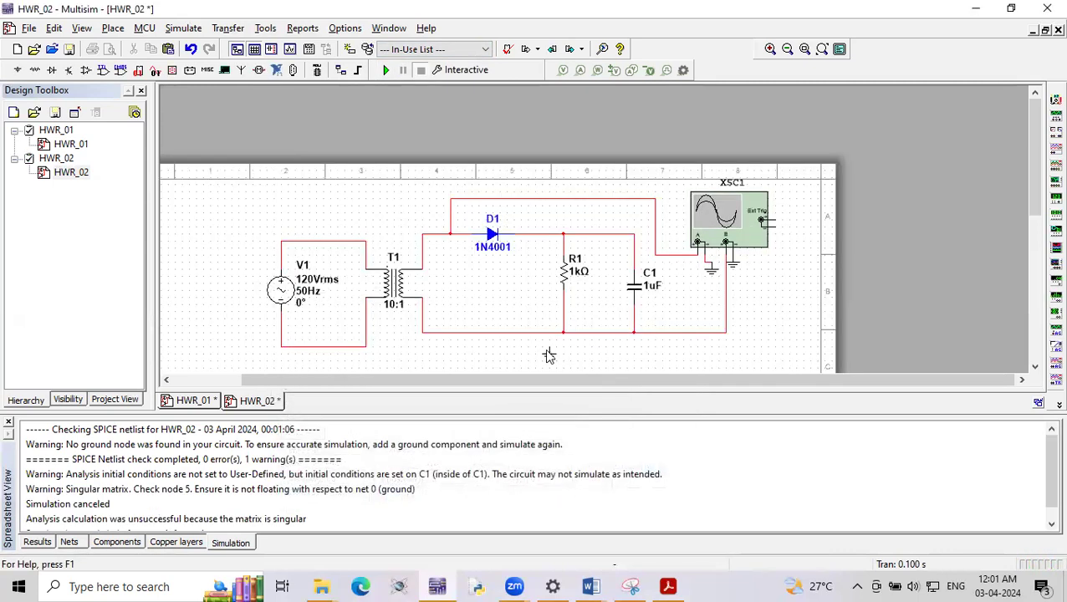
pyautogui.click(591, 332)
pyautogui.click(387, 71)
pyautogui.doubleClick(740, 219)
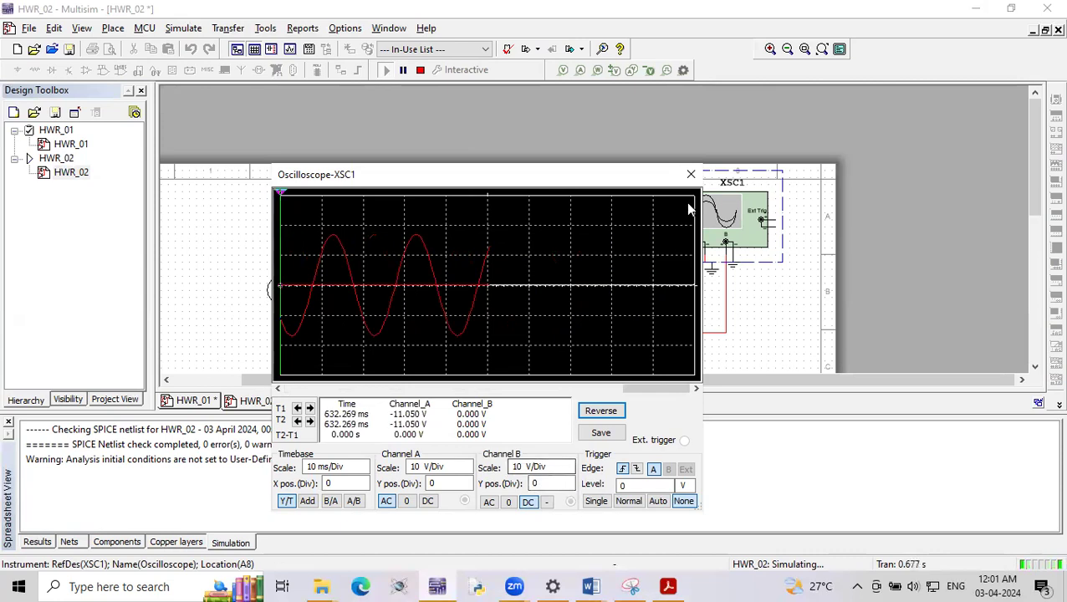
pyautogui.click(691, 174)
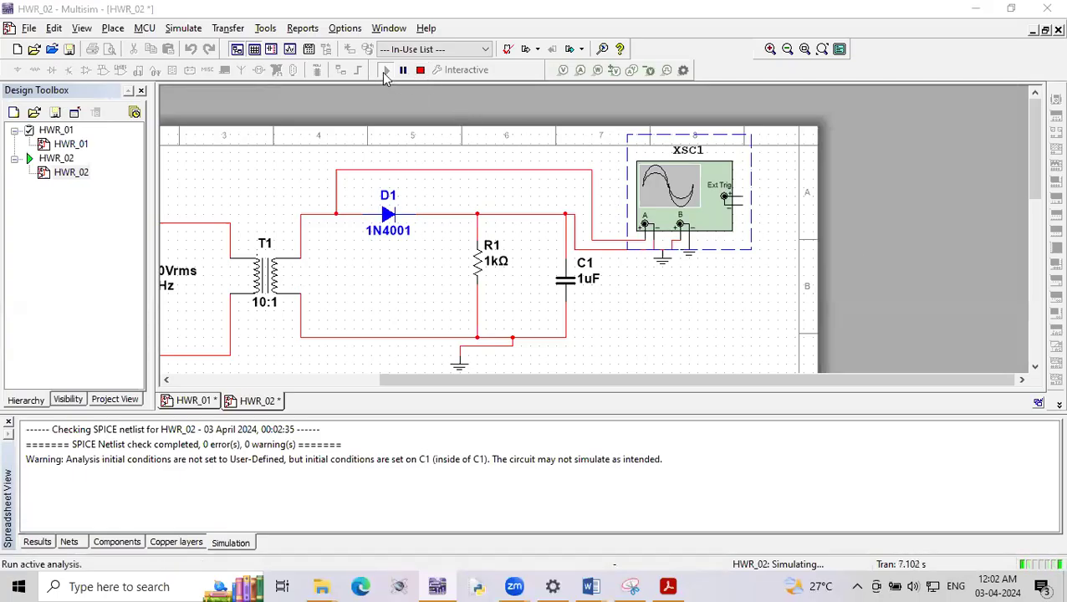
# - View the oscilloscope waveforms with channel B wired to the filter output, and stop the simulation
pyautogui.doubleClick(662, 191)
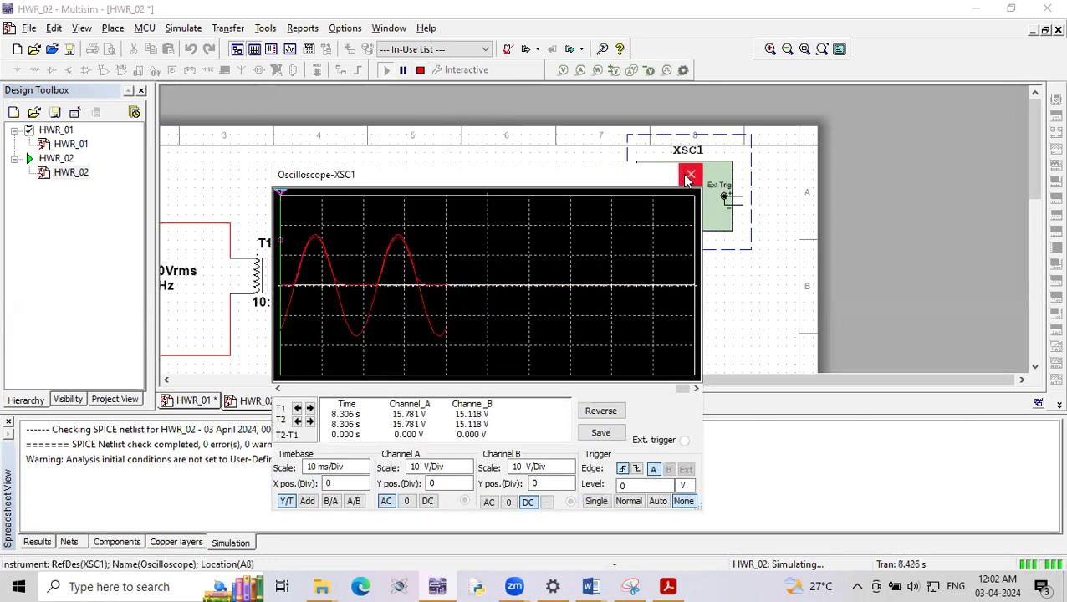
pyautogui.click(690, 174)
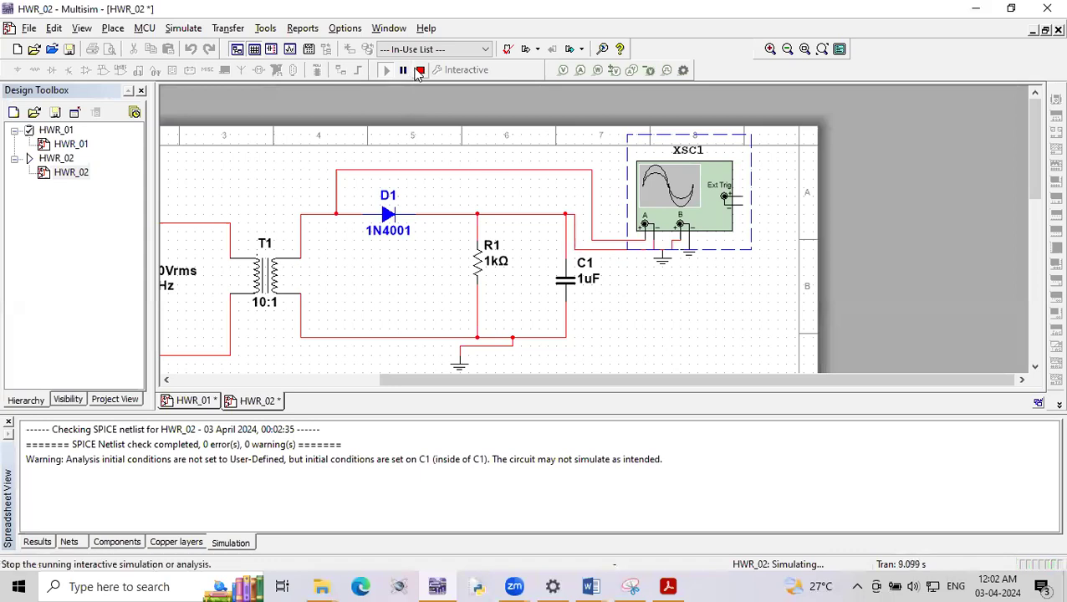
pyautogui.click(420, 70)
# - Set the color of the output net joining D1, R1, C1 and channel B to blue
pyautogui.doubleClick(576, 238)
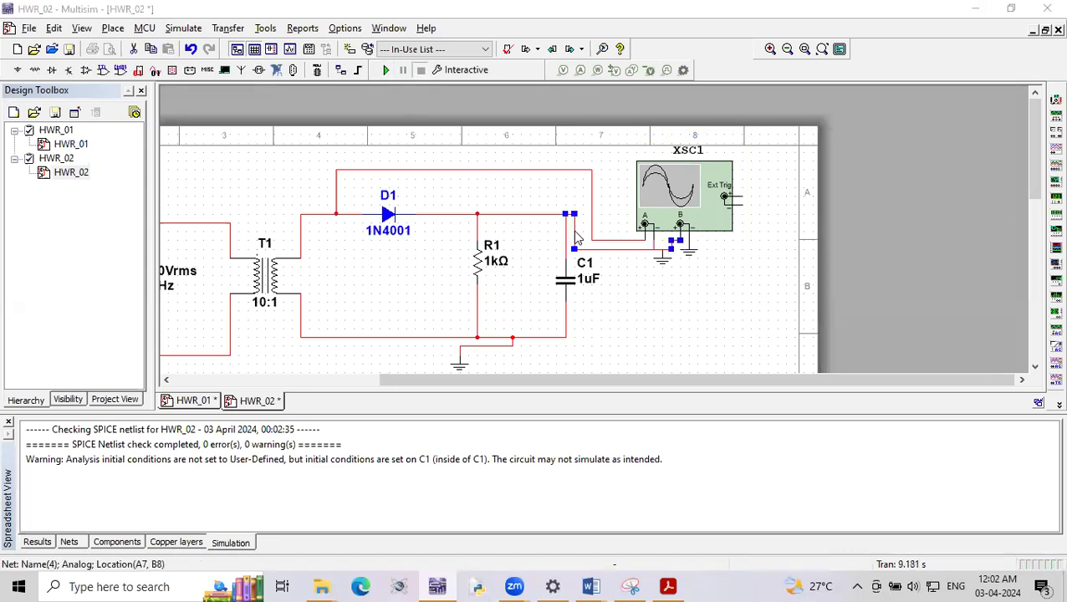
pyautogui.click(486, 226)
pyautogui.click(479, 242)
pyautogui.click(657, 205)
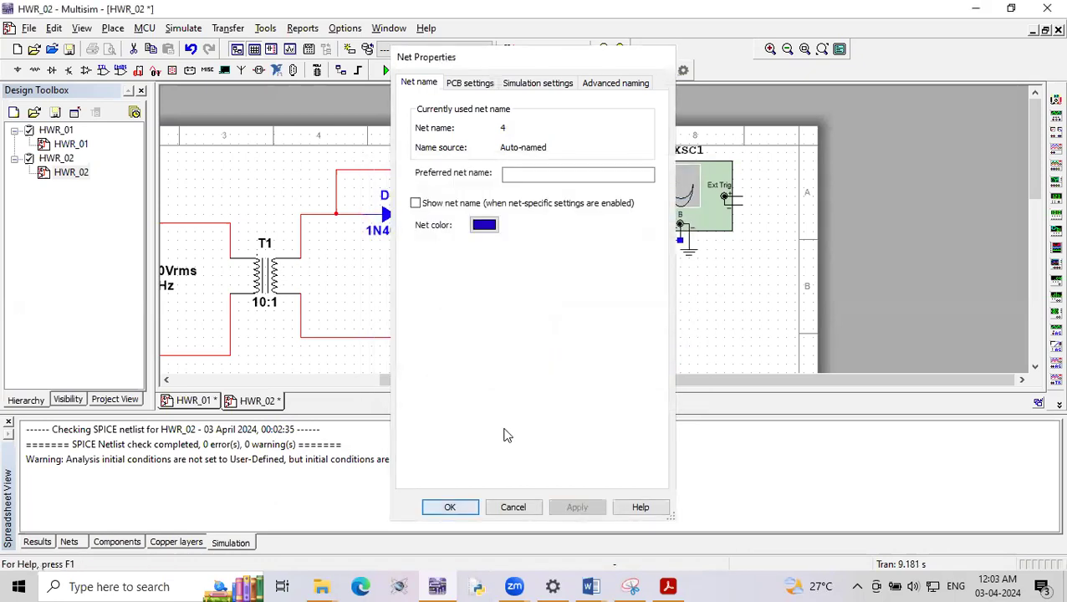
pyautogui.press('Return')
# - Simulate the circuit and reverse the oscilloscope's display background
pyautogui.click(386, 70)
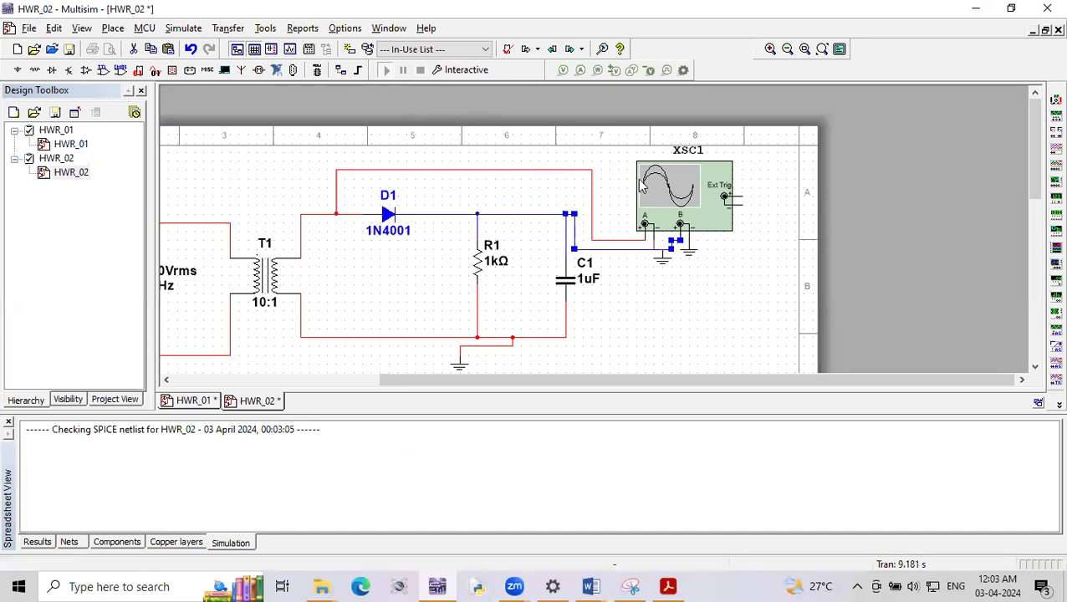
pyautogui.doubleClick(648, 186)
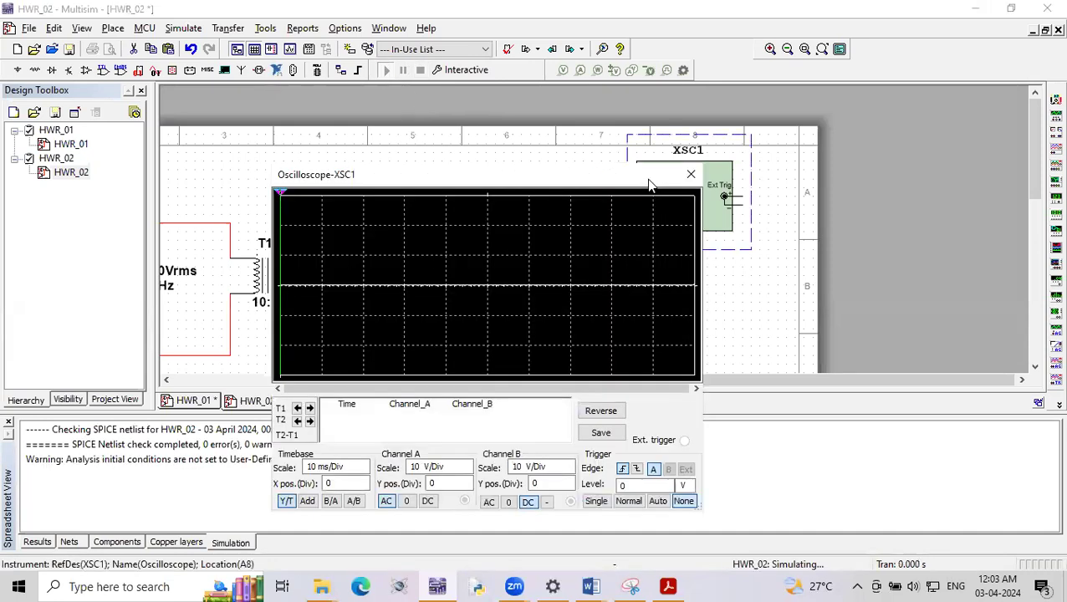
pyautogui.click(599, 412)
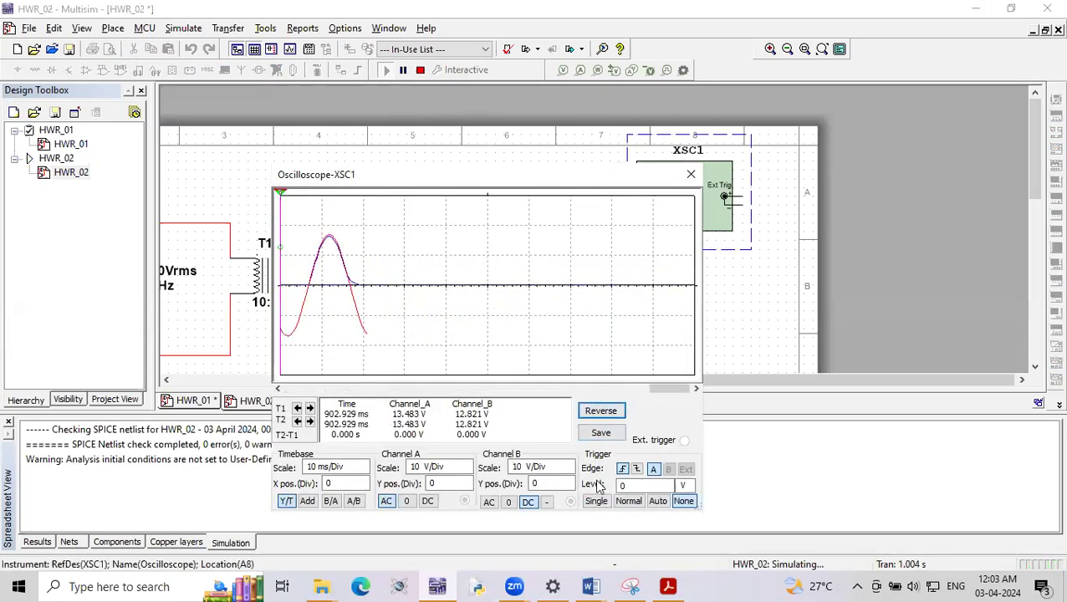
# - Set channel B's Y position to -3 divisions, and close the oscilloscope and stop the simulation after viewing the separated waveforms
pyautogui.click(569, 486)
pyautogui.click(569, 487)
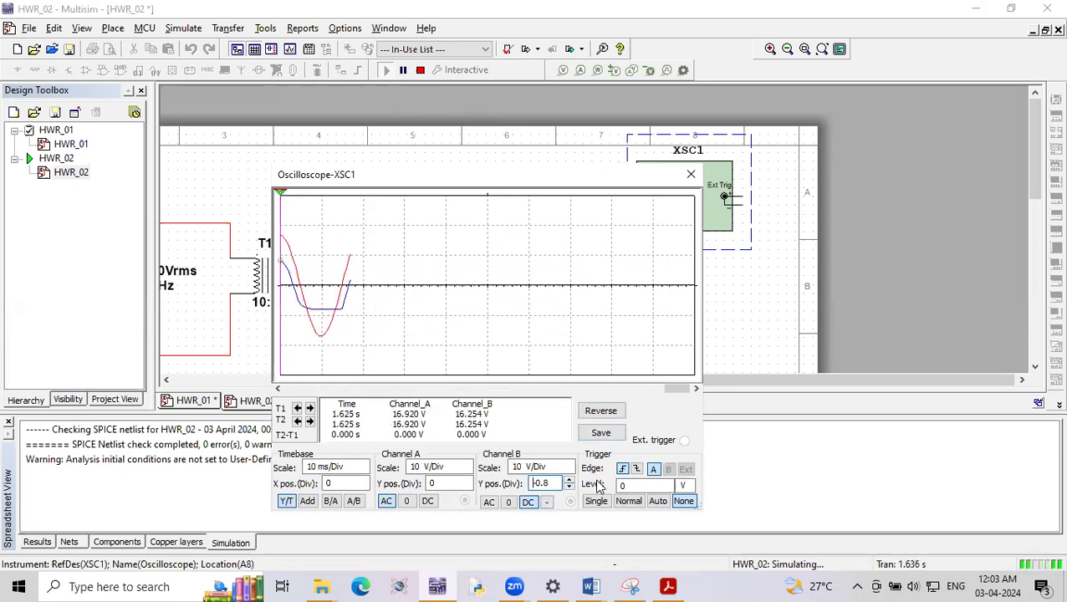
pyautogui.press('Down')
pyautogui.press('Down')
pyautogui.press('Down')
pyautogui.press('Down')
pyautogui.press('Down')
pyautogui.press('Down')
pyautogui.press('Down')
pyautogui.press('Down')
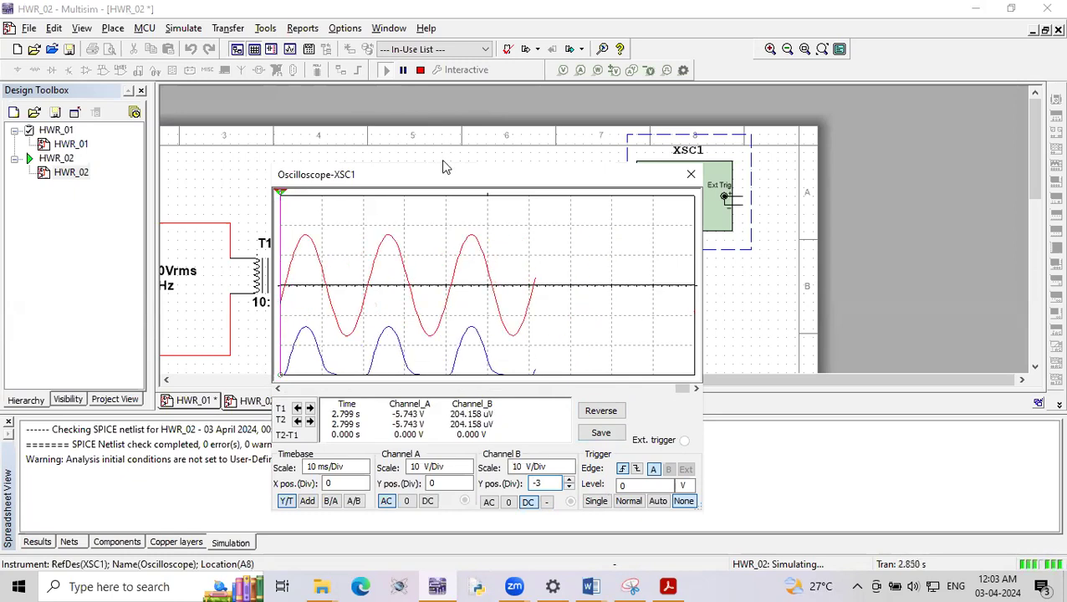
pyautogui.moveTo(509, 172); pyautogui.dragTo(526, 126)
pyautogui.click(403, 70)
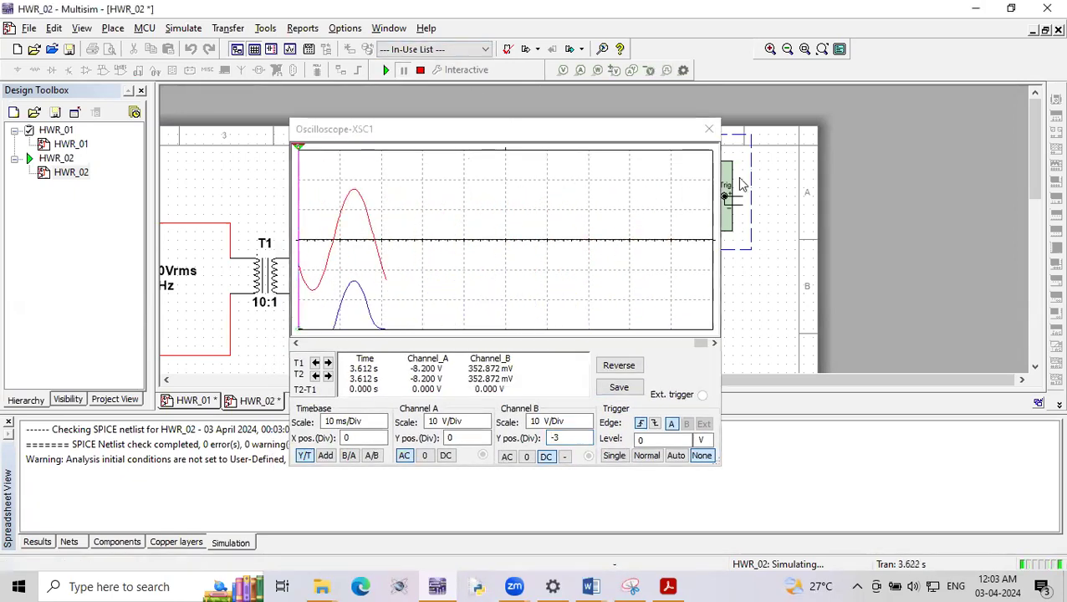
pyautogui.click(709, 129)
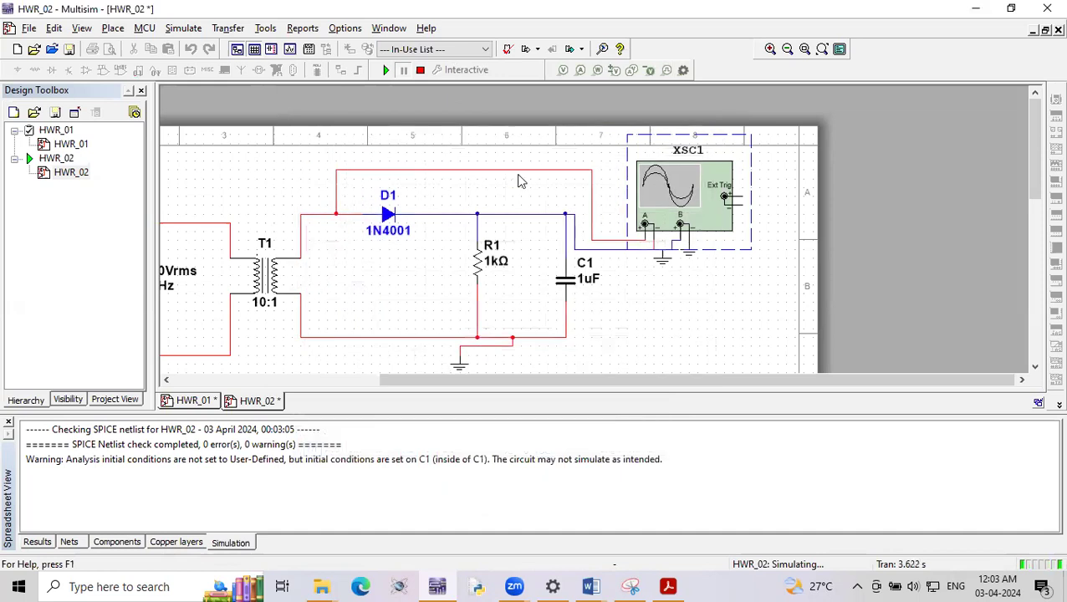
pyautogui.click(420, 70)
# - Set the capacitance of C1 to 8u
pyautogui.click(564, 281)
pyautogui.doubleClick(565, 282)
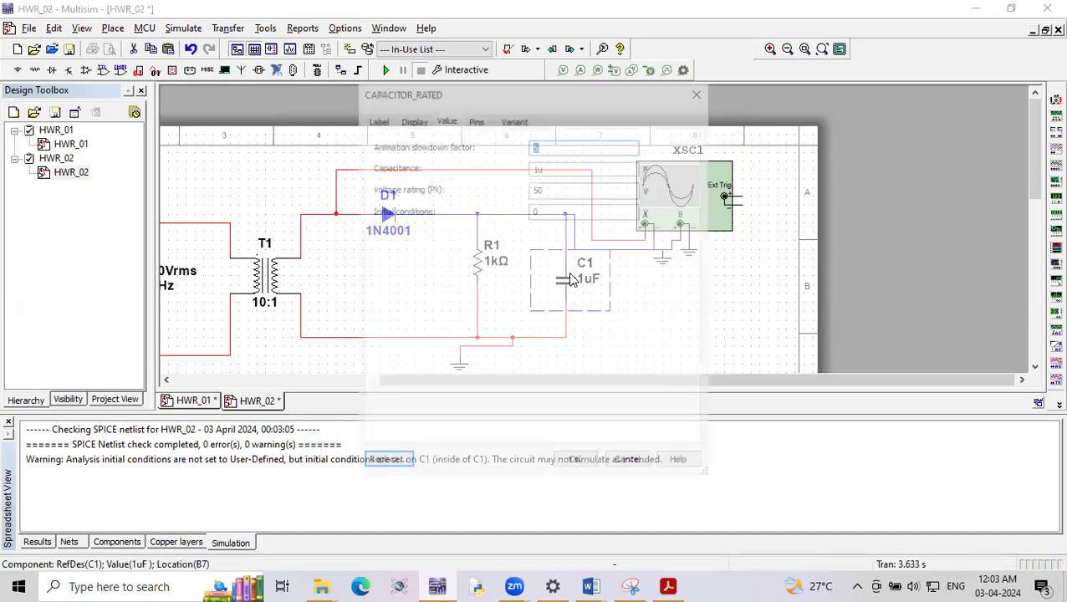
pyautogui.click(544, 167)
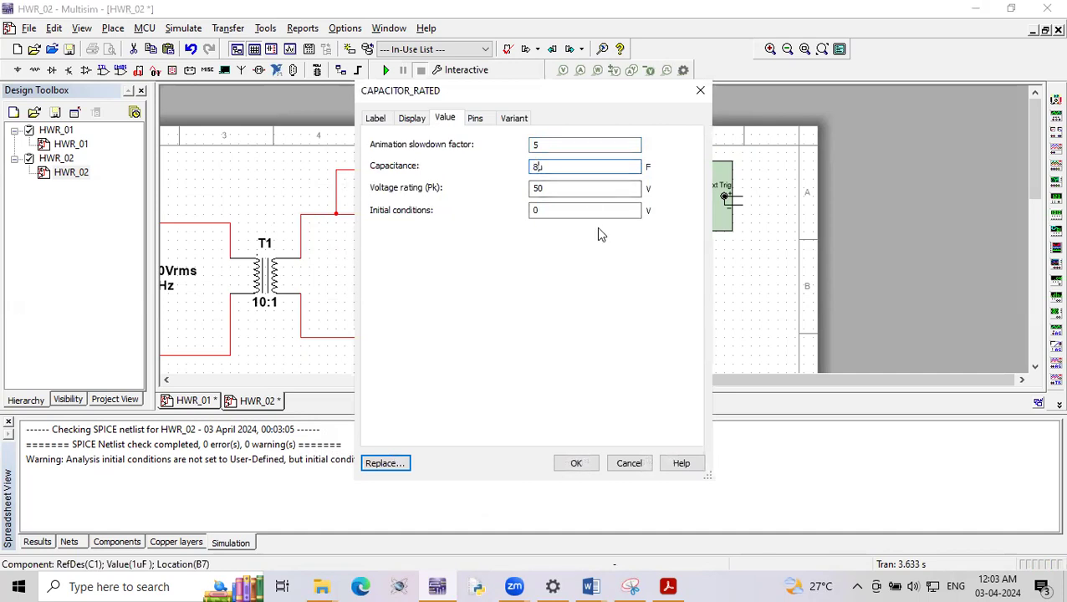
pyautogui.click(576, 464)
# - Simulate the circuit with the new capacitance, stop the run and scroll back through the recorded oscilloscope waveforms
pyautogui.click(384, 70)
pyautogui.doubleClick(690, 209)
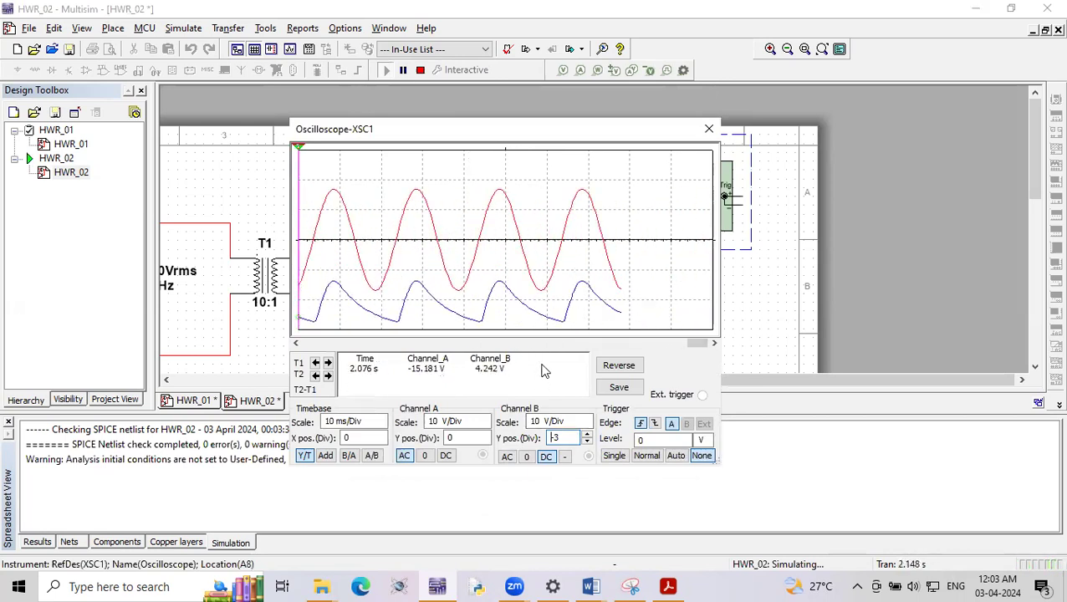
pyautogui.click(419, 72)
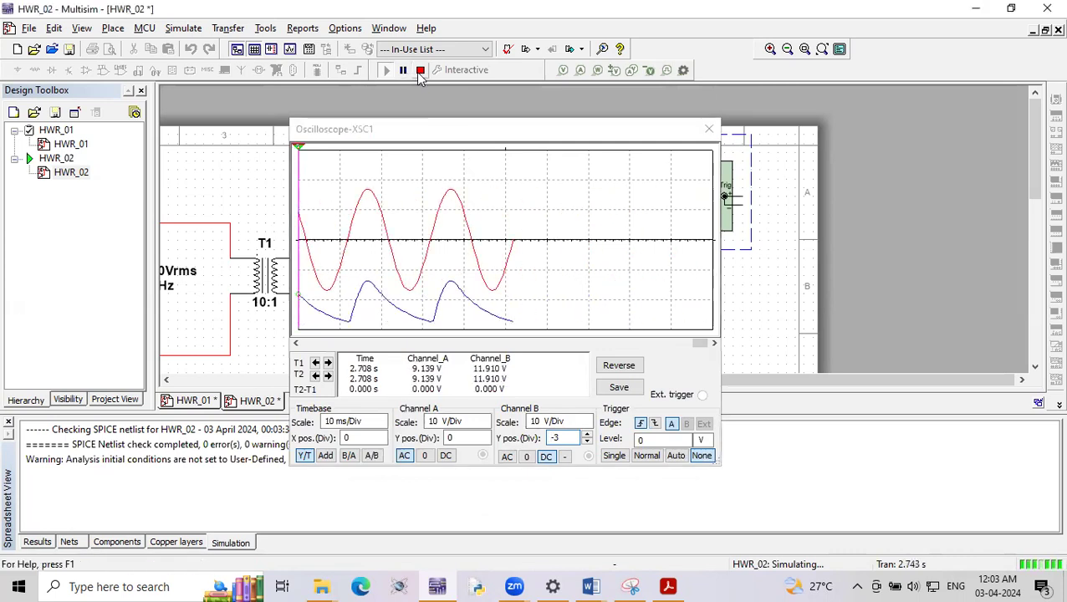
pyautogui.moveTo(696, 343); pyautogui.dragTo(681, 352)
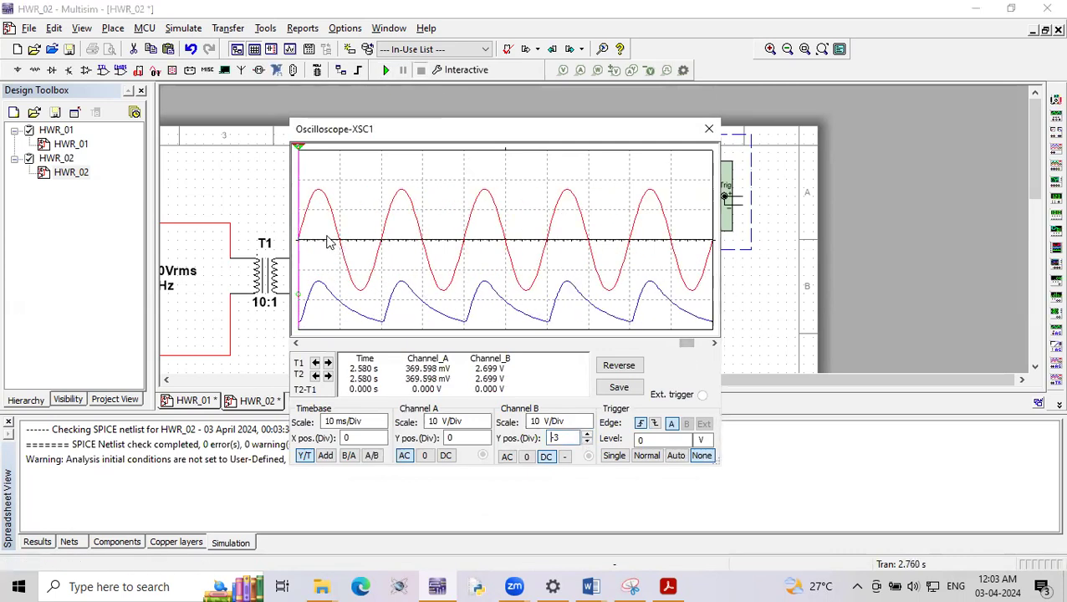
# - Measure channel B's second peak and its following decay with the two oscilloscope cursors, returning both cursors to the start
pyautogui.moveTo(298, 194); pyautogui.dragTo(403, 223)
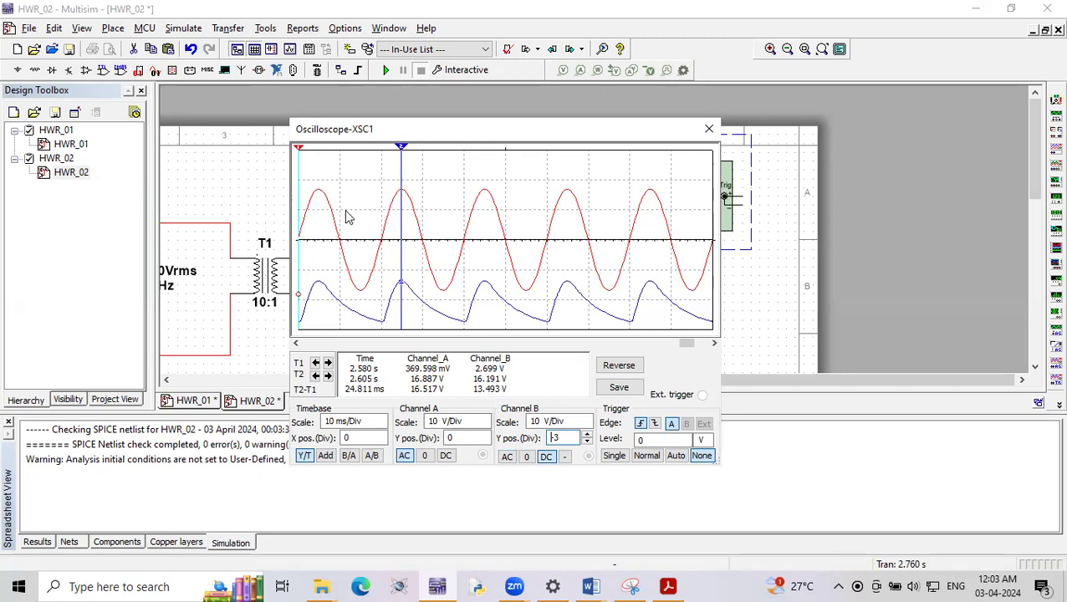
pyautogui.moveTo(299, 190); pyautogui.dragTo(450, 241)
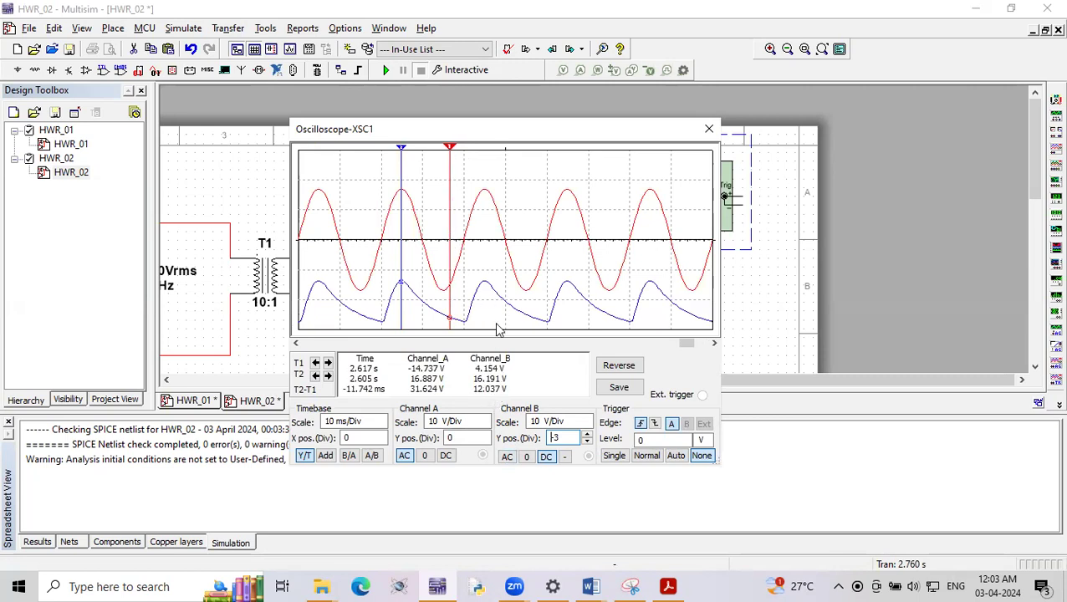
pyautogui.moveTo(450, 197); pyautogui.dragTo(299, 201)
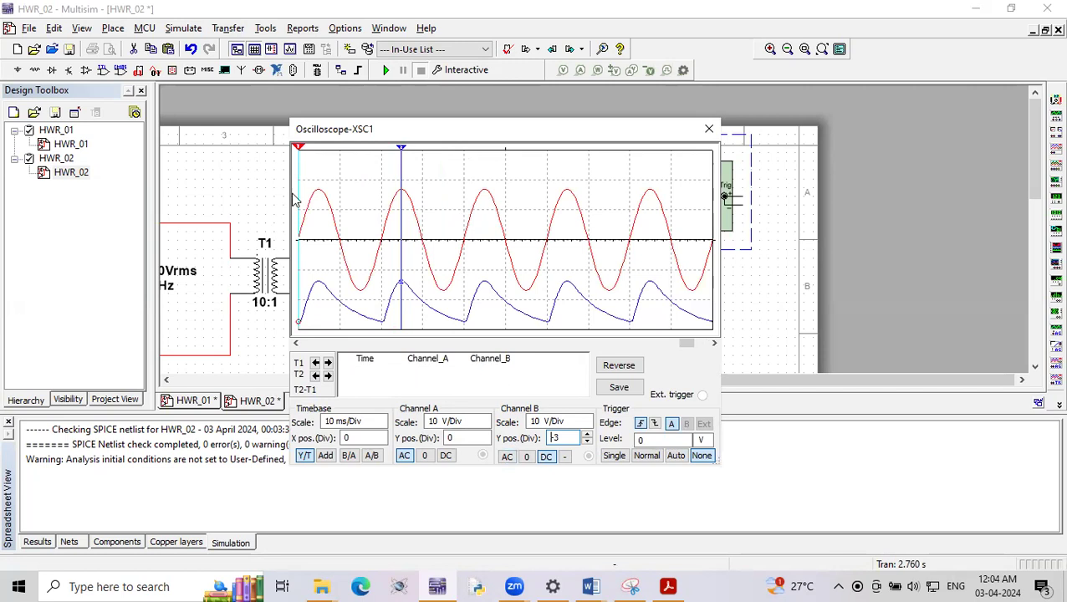
pyautogui.moveTo(400, 186); pyautogui.dragTo(299, 189)
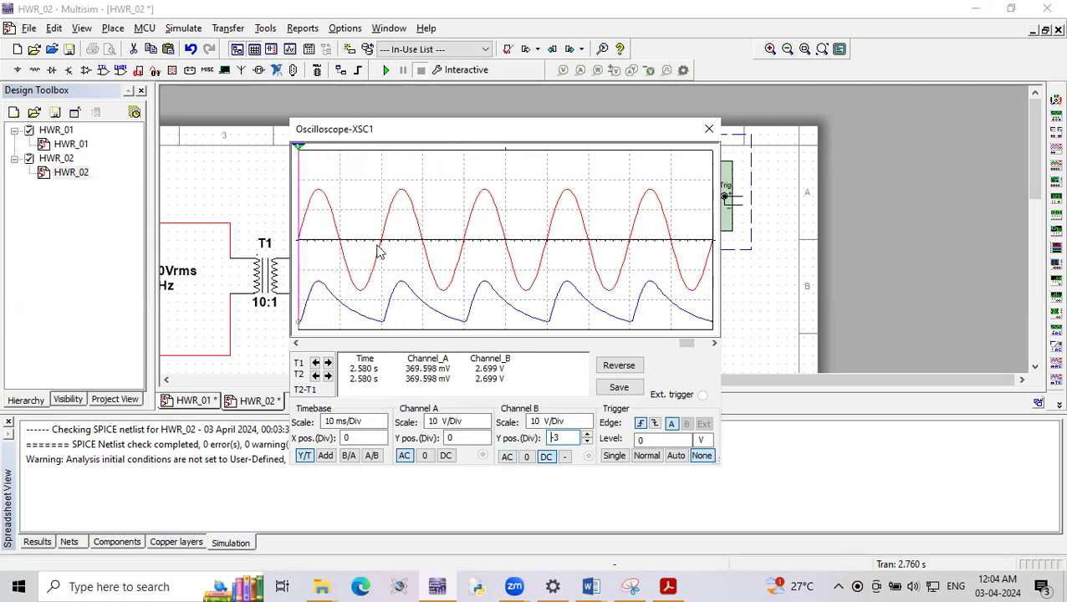
# - Set channel B's Y position back to 0 divisions, and place the second cursor on the waveforms' second peak
pyautogui.click(587, 443)
pyautogui.click(587, 444)
pyautogui.click(586, 434)
pyautogui.click(587, 434)
pyautogui.click(586, 434)
pyautogui.click(586, 434)
pyautogui.click(586, 435)
pyautogui.click(587, 434)
pyautogui.click(585, 434)
pyautogui.click(587, 434)
pyautogui.click(586, 434)
pyautogui.click(586, 434)
pyautogui.click(586, 434)
pyautogui.click(587, 434)
pyautogui.click(587, 434)
pyautogui.click(586, 434)
pyautogui.click(586, 434)
pyautogui.click(587, 443)
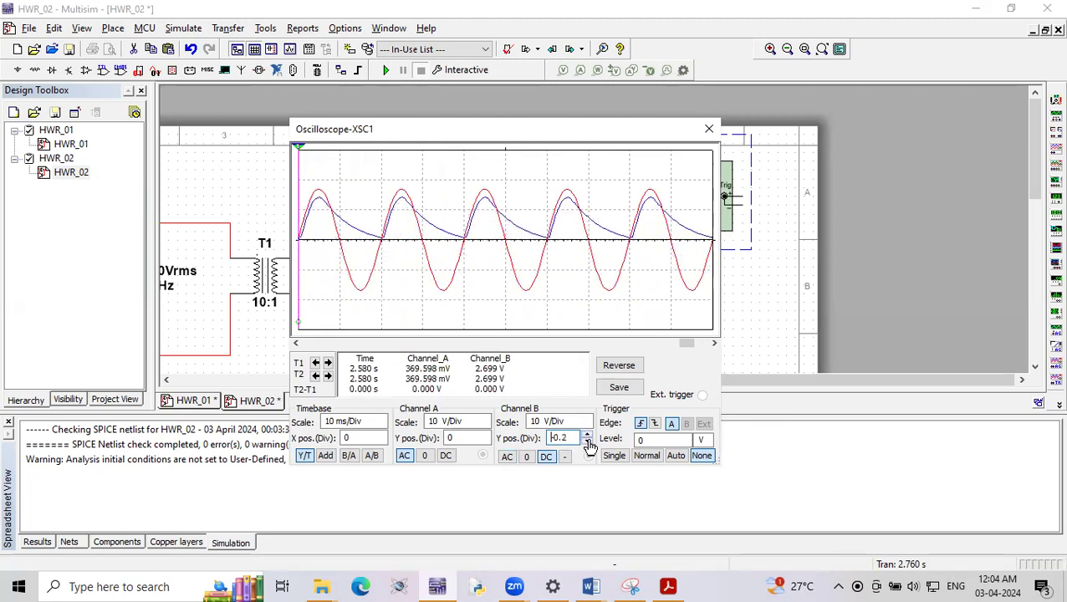
pyautogui.click(587, 444)
pyautogui.click(587, 435)
pyautogui.click(587, 442)
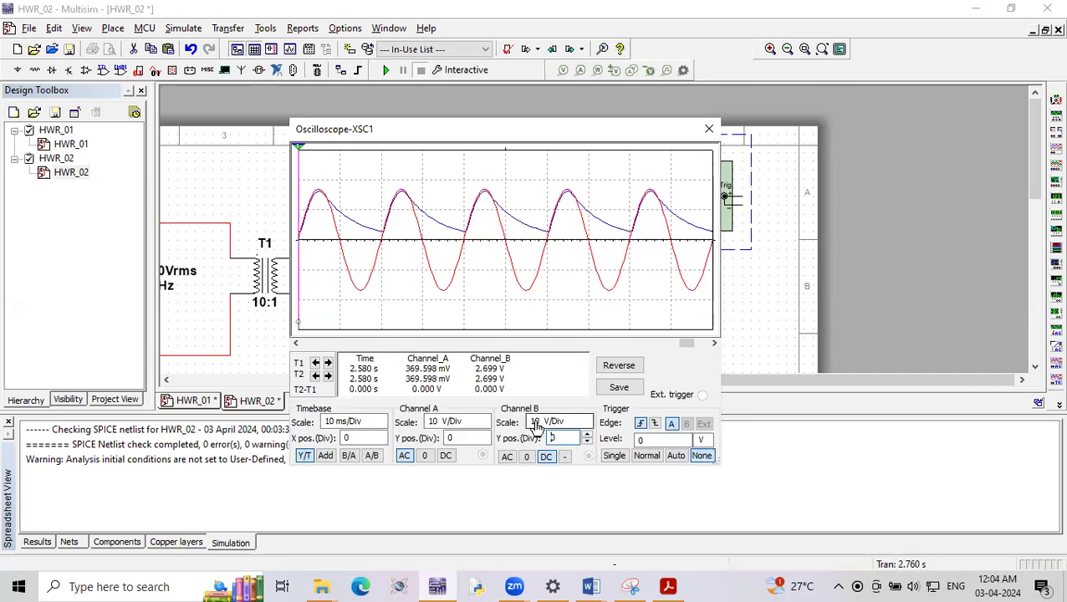
pyautogui.moveTo(301, 214); pyautogui.dragTo(404, 251)
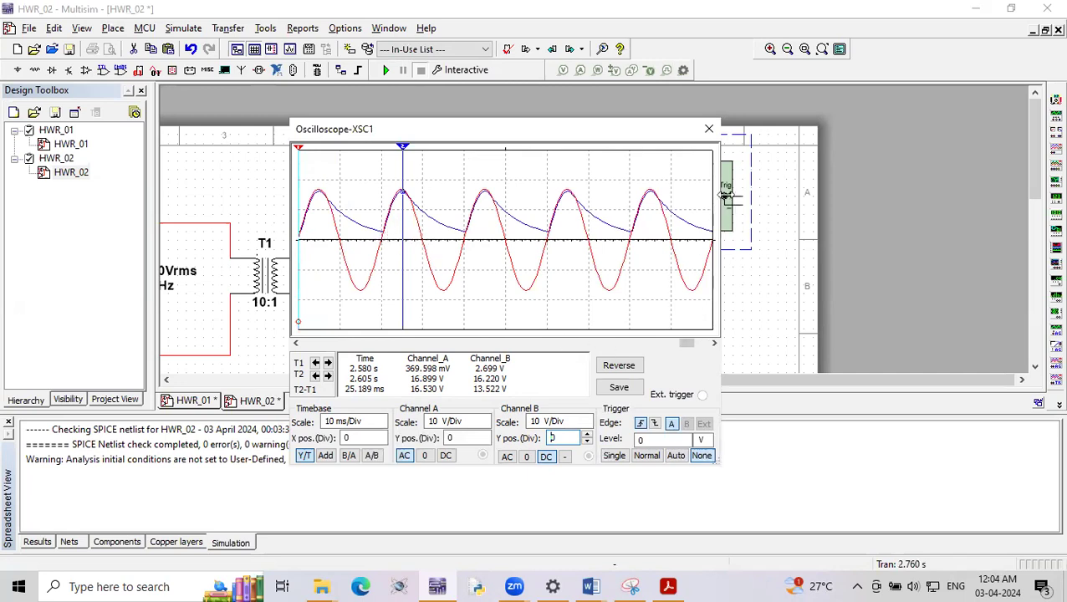
# - Widen the oscilloscope window and realign the second cursor with the waveforms' second peak
pyautogui.moveTo(725, 196); pyautogui.dragTo(910, 197)
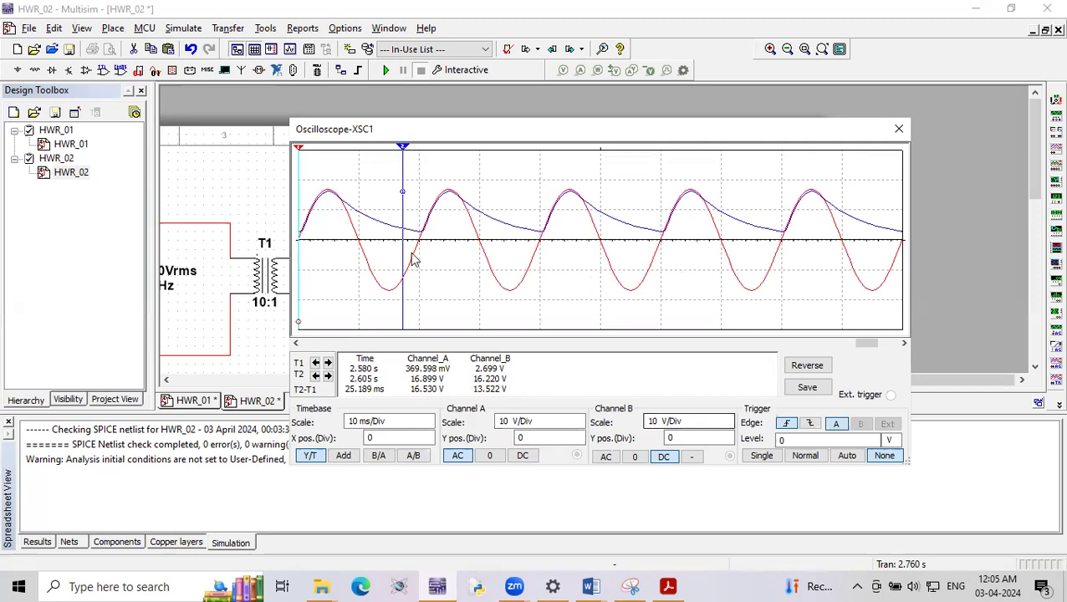
pyautogui.moveTo(403, 251); pyautogui.dragTo(448, 264)
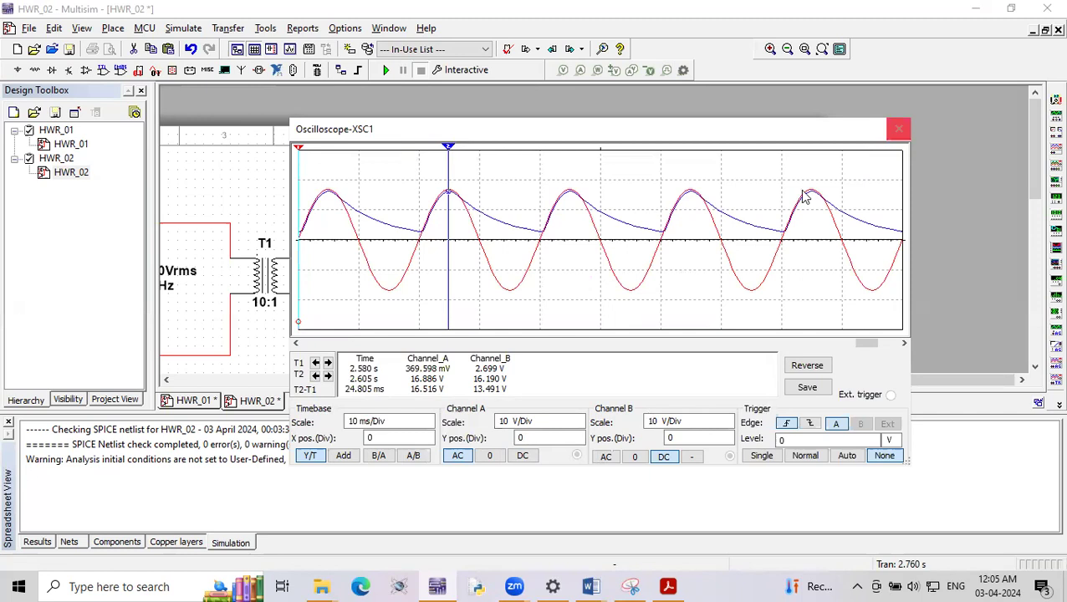
# - Switch to the lab manual PDF in Adobe Acrobat and examine the half wave rectifier with capacitor filter section, including its waveforms and calculation formulas
pyautogui.click(591, 585)
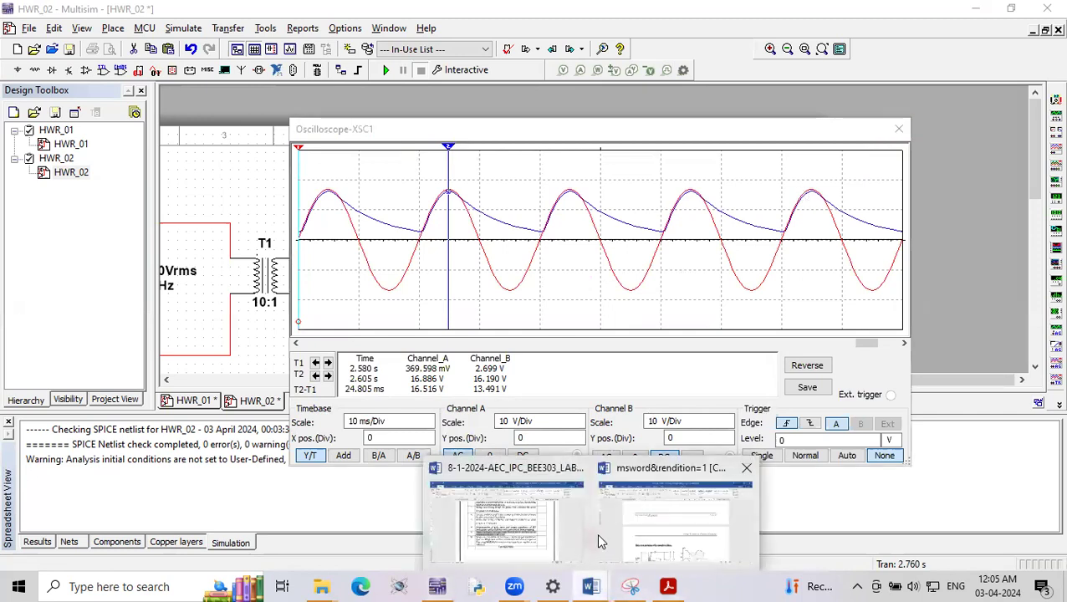
pyautogui.click(667, 586)
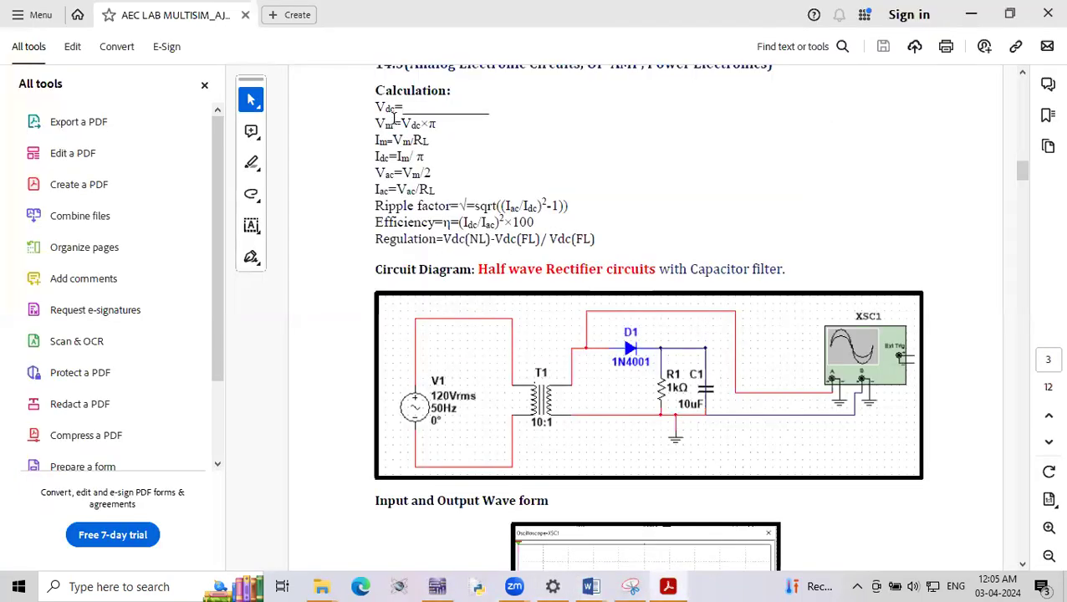
pyautogui.scroll(-6, 489, 326)
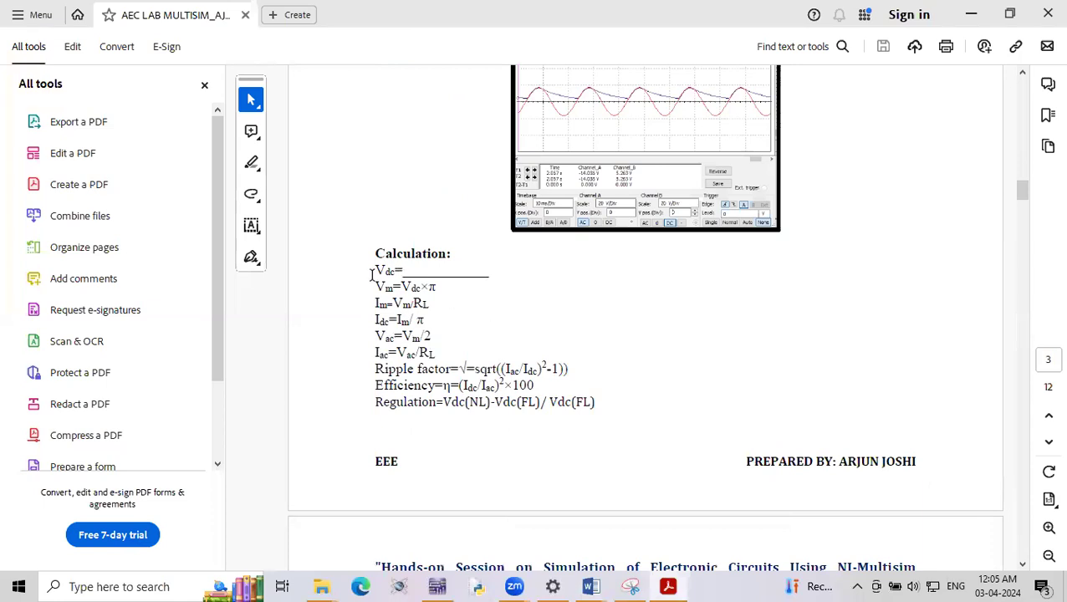
pyautogui.scroll(-5, 669, 177)
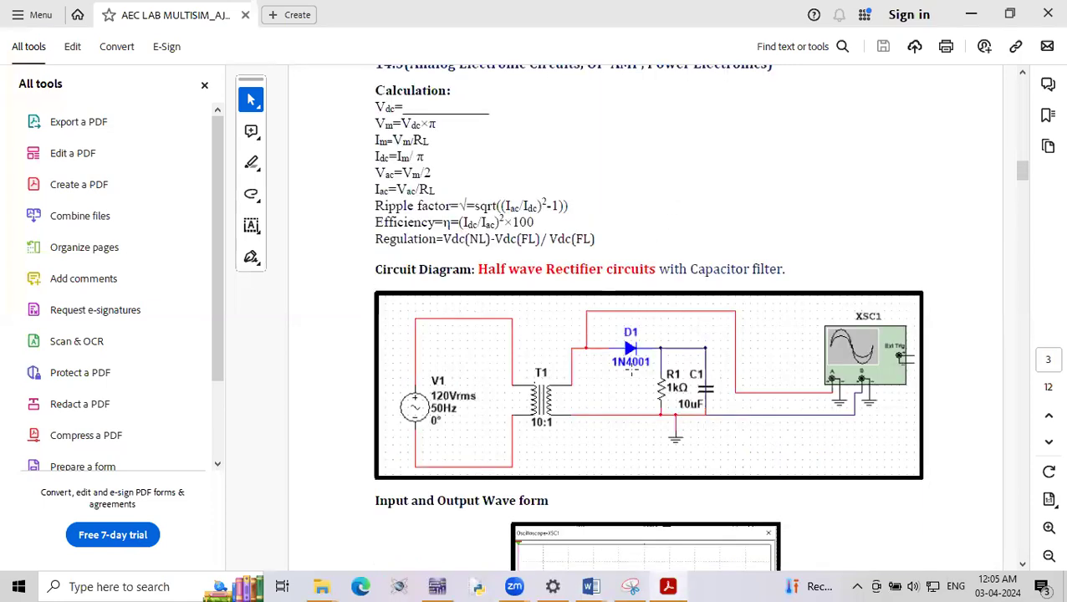
pyautogui.click(1025, 564)
pyautogui.click(1025, 565)
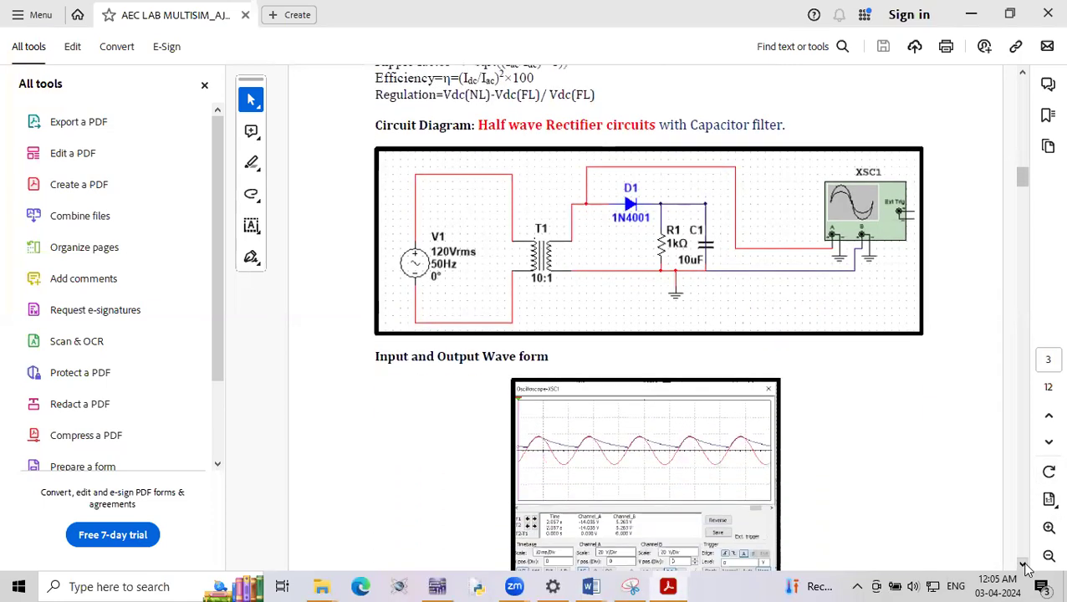
pyautogui.click(1024, 566)
pyautogui.click(1024, 566)
pyautogui.click(1024, 566)
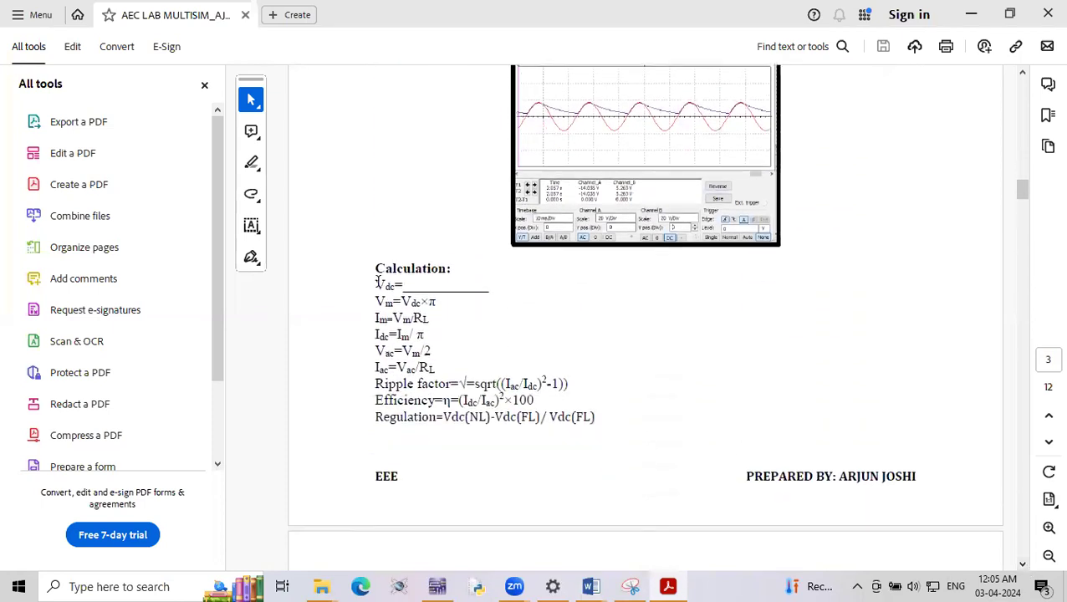